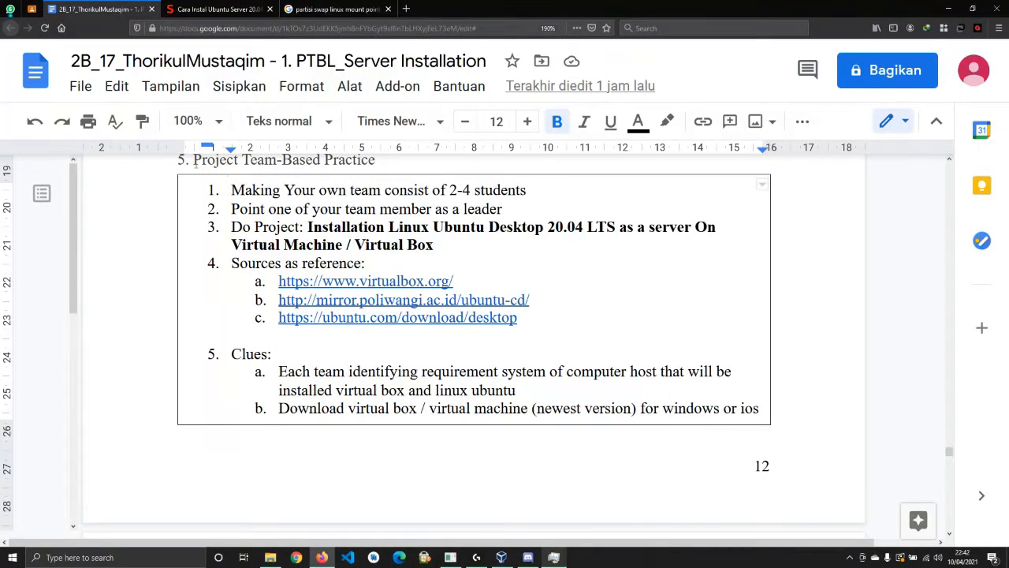
Scroll the assignment document back to section 5, Project Team-Based Practice
{"action": "scroll", "coordinate": [194, 160], "scroll_direction": "up", "scroll_amount": 2}
Highlight the task list's team size, team leader and project title items while reading
{"action": "left_click_drag", "start_coordinate": [194, 237], "coordinate": [383, 234]}
{"action": "left_click", "coordinate": [328, 292]}
{"action": "scroll", "coordinate": [304, 292], "scroll_direction": "down", "scroll_amount": 2}
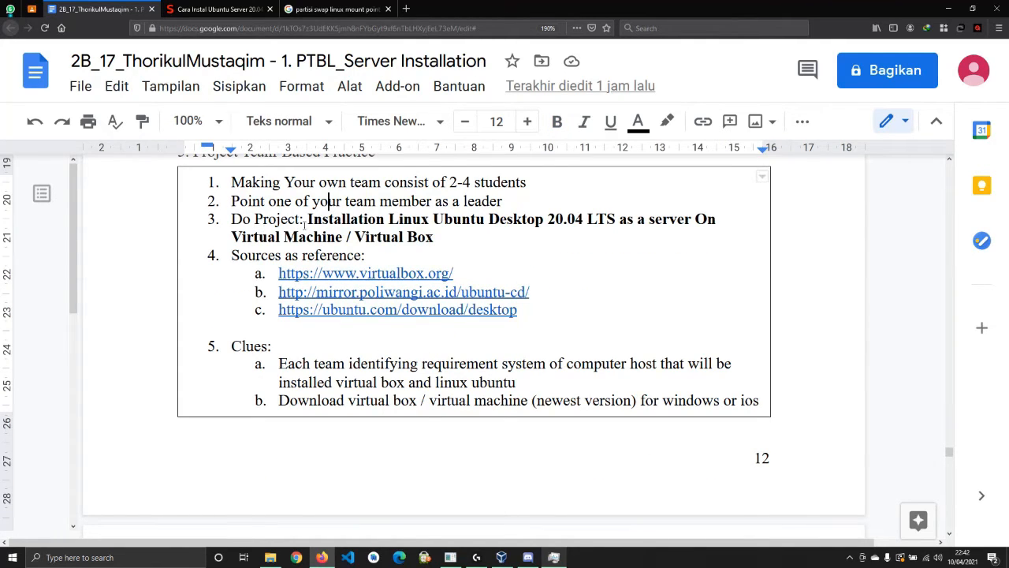
{"action": "left_click_drag", "start_coordinate": [318, 183], "coordinate": [481, 184]}
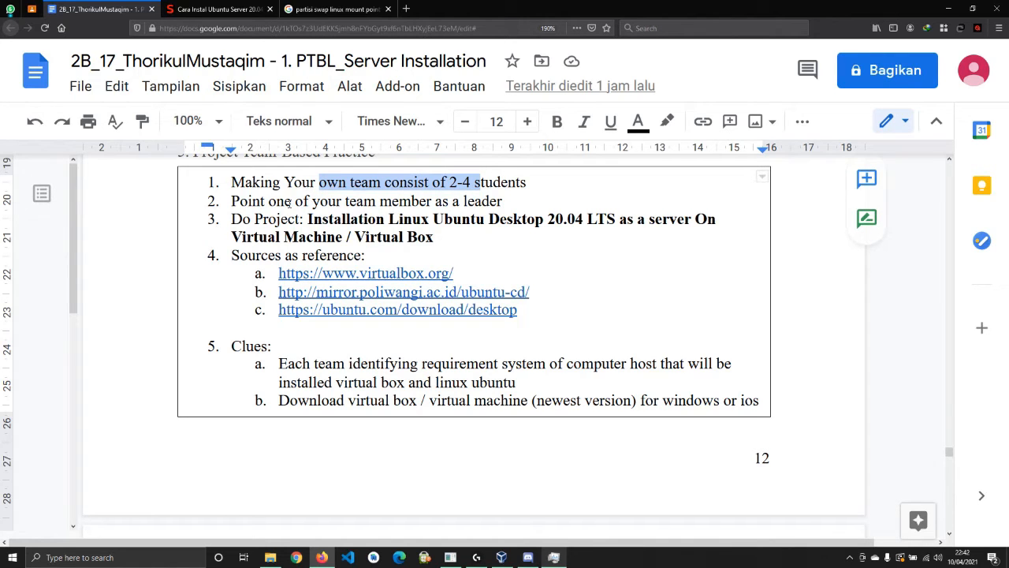
{"action": "left_click_drag", "start_coordinate": [239, 201], "coordinate": [484, 201]}
{"action": "left_click", "coordinate": [490, 201]}
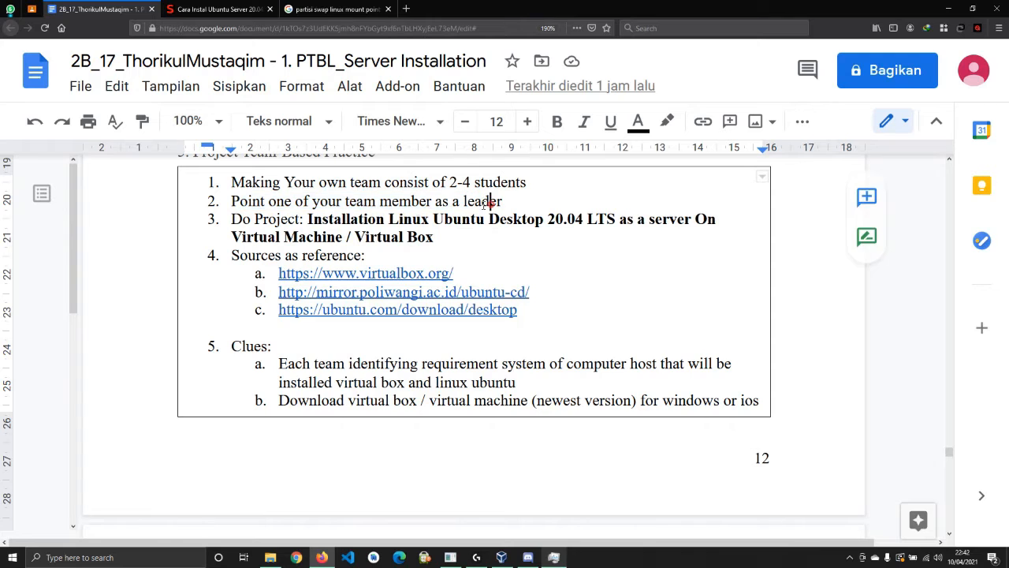
{"action": "left_click_drag", "start_coordinate": [314, 220], "coordinate": [708, 219]}
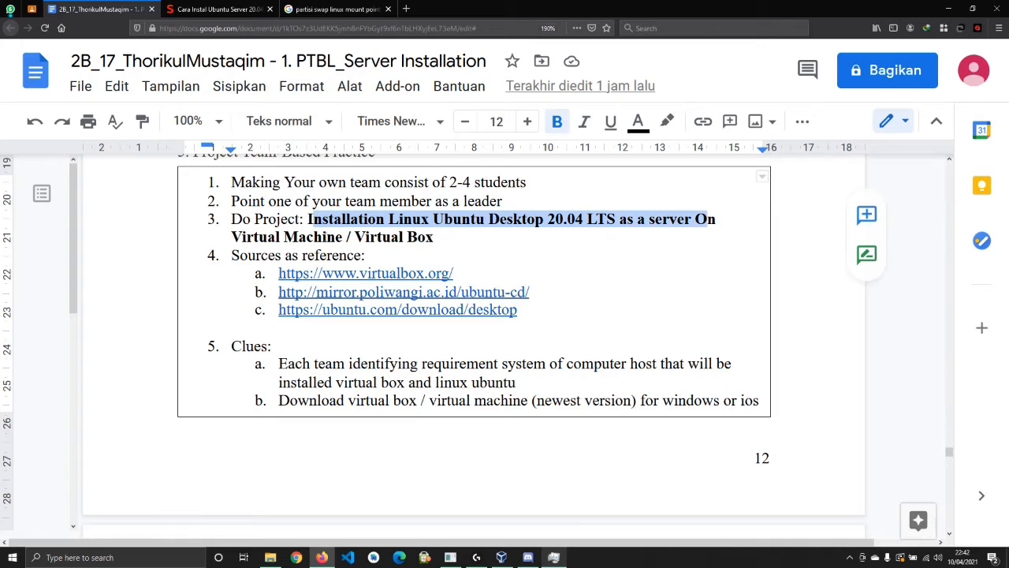
{"action": "left_click", "coordinate": [378, 237]}
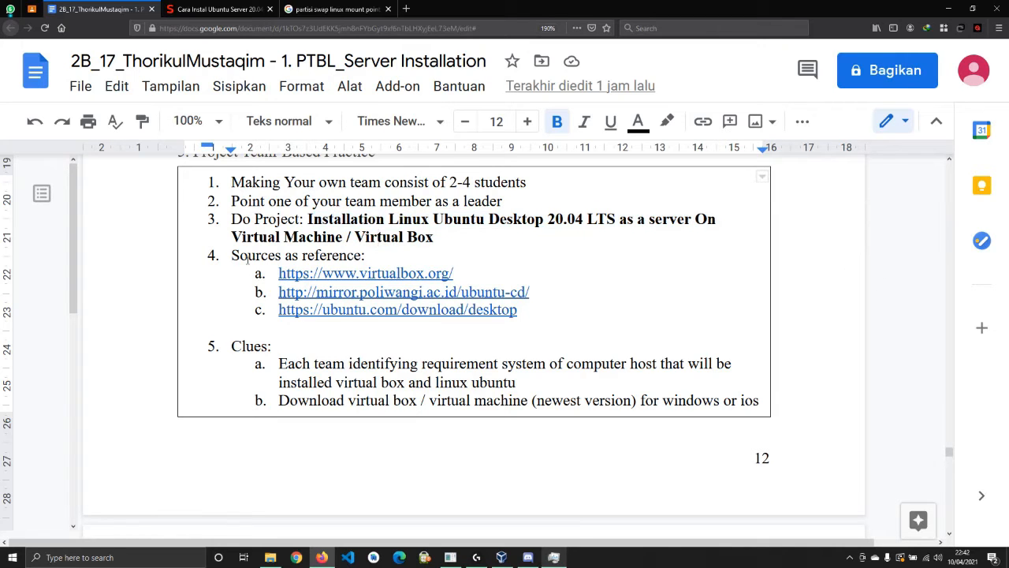
Highlight clue a's host requirements (VirtualBox, Linux Ubuntu, host system), then open the Windows Run box
{"action": "scroll", "coordinate": [247, 258], "scroll_direction": "down", "scroll_amount": 2}
{"action": "left_click_drag", "start_coordinate": [274, 271], "coordinate": [707, 272]}
{"action": "left_click_drag", "start_coordinate": [334, 290], "coordinate": [514, 293]}
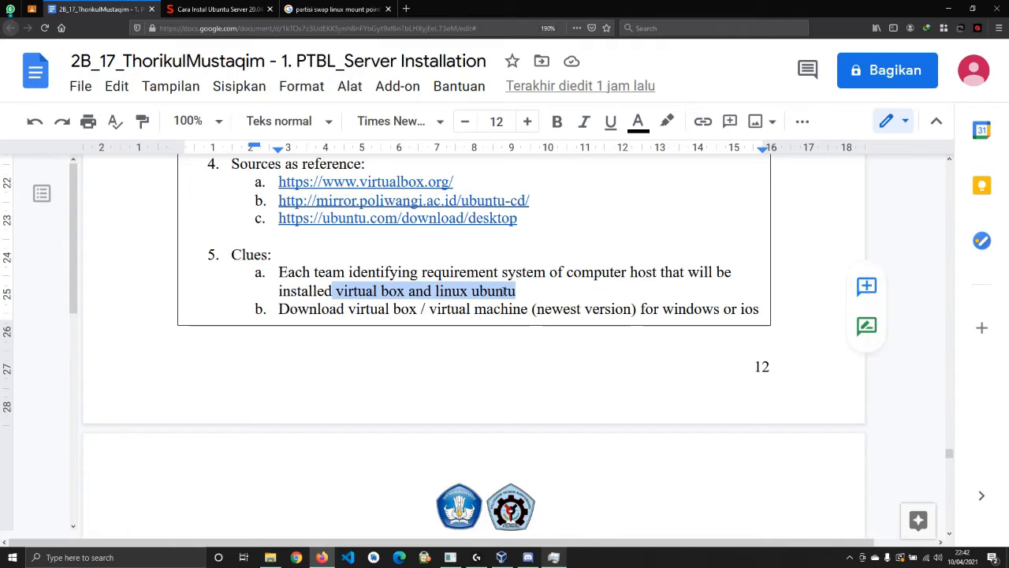
{"action": "left_click", "coordinate": [475, 290]}
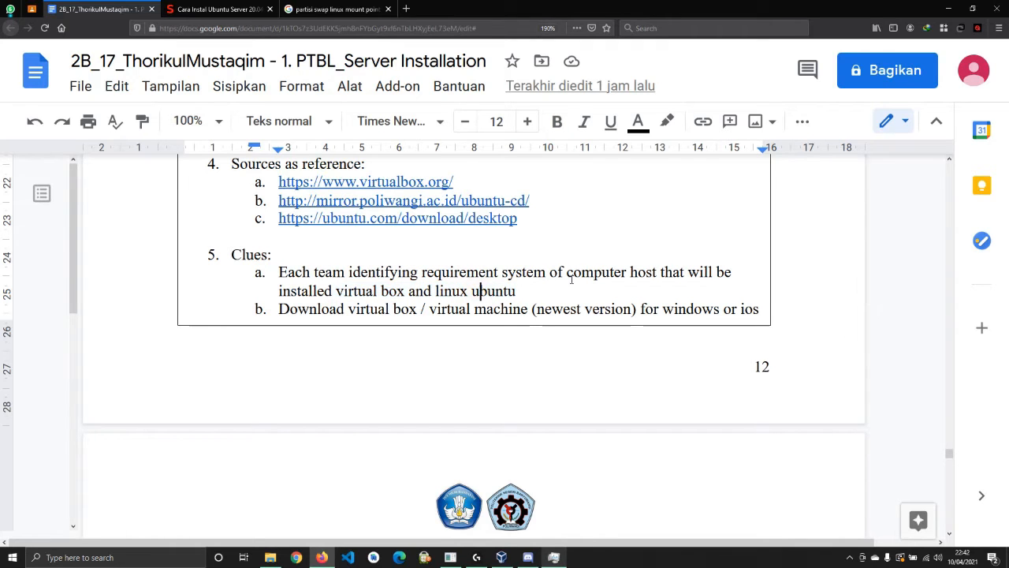
{"action": "left_click_drag", "start_coordinate": [503, 273], "coordinate": [641, 273]}
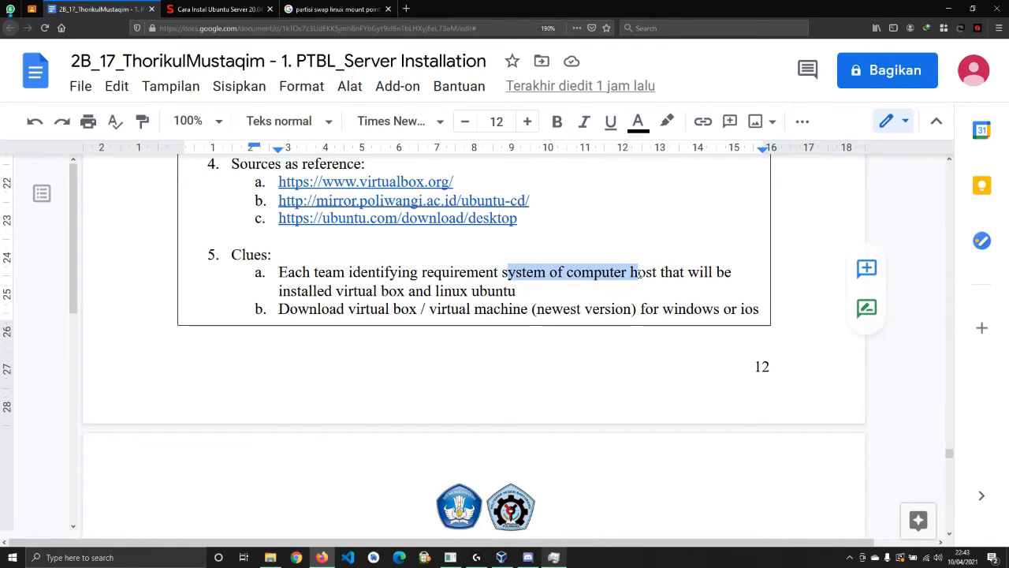
{"action": "left_click", "coordinate": [606, 272]}
{"action": "key", "text": "super+r"}
Run dxdiag to check the host specs (Ryzen 7 4800H, 8192MB RAM), then highlight clue b's download instruction
{"action": "type", "text": "dxdiag"}
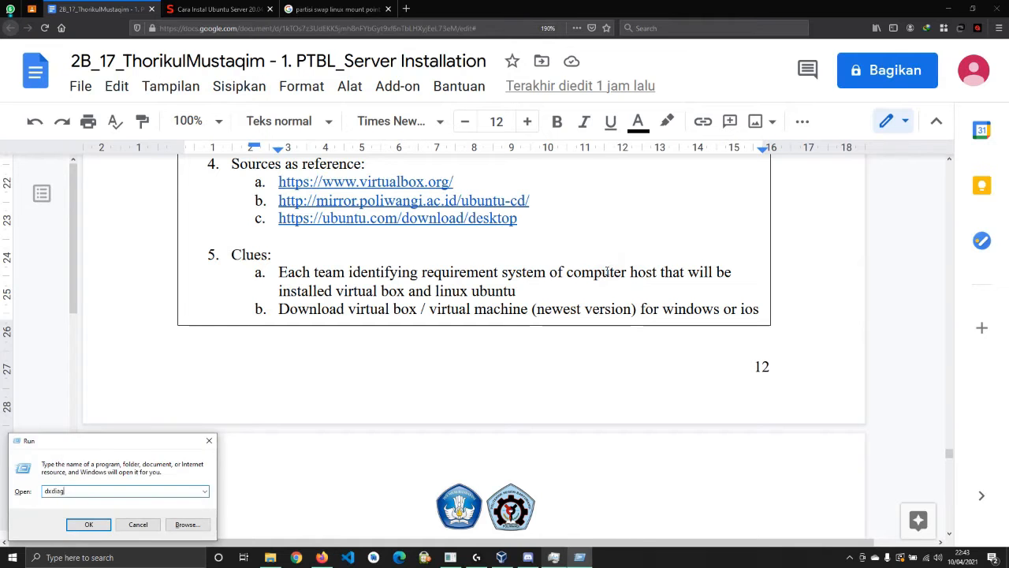
{"action": "key", "text": "Return"}
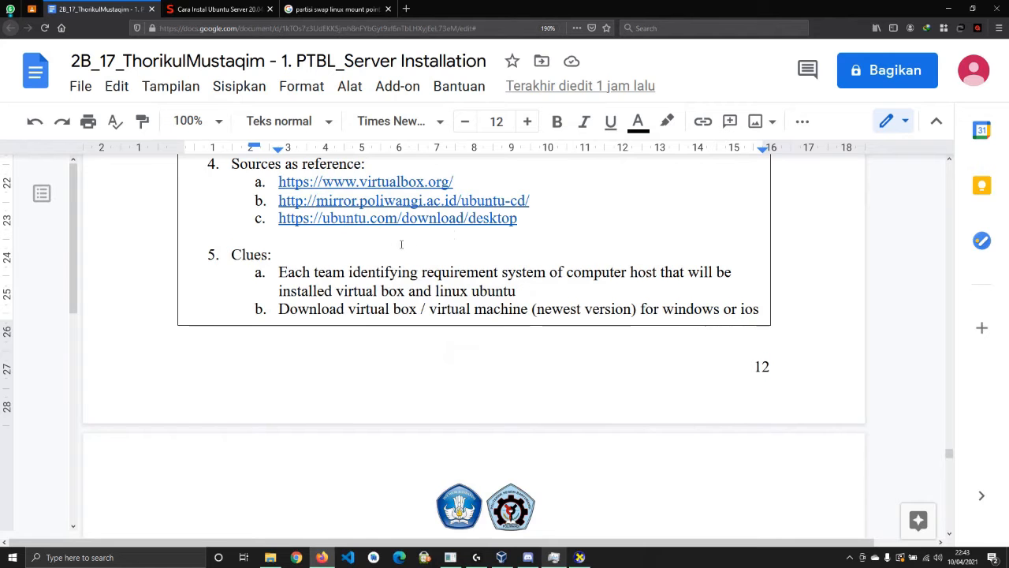
{"action": "scroll", "coordinate": [283, 235], "scroll_direction": "down", "scroll_amount": 3}
{"action": "left_click_drag", "start_coordinate": [280, 221], "coordinate": [672, 218]}
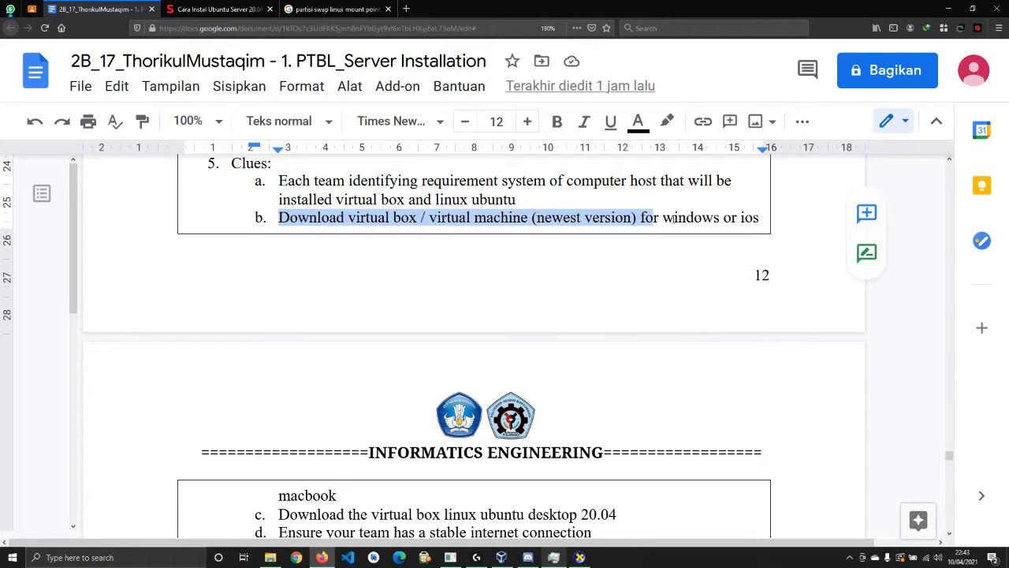
Scroll to clue c and highlight its download instruction and Ubuntu version 20.04
{"action": "scroll", "coordinate": [732, 281], "scroll_direction": "down", "scroll_amount": 2}
{"action": "scroll", "coordinate": [411, 322], "scroll_direction": "down", "scroll_amount": 2}
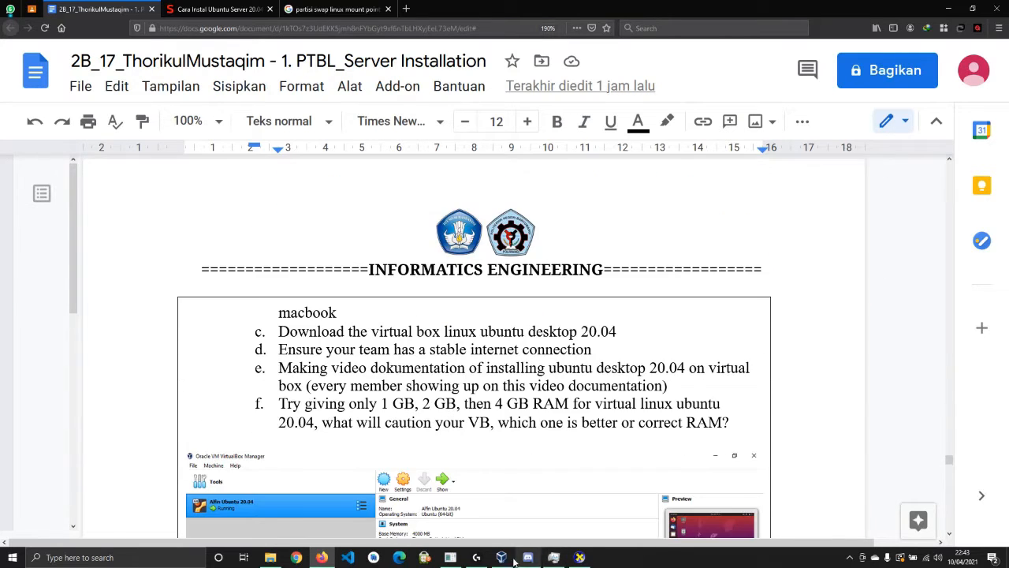
{"action": "left_click", "coordinate": [503, 558]}
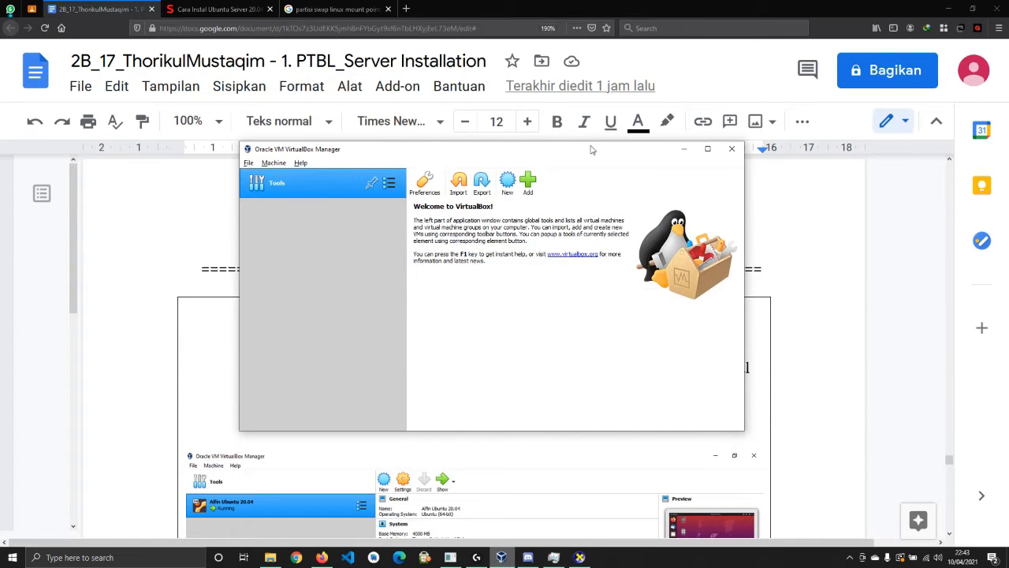
{"action": "left_click", "coordinate": [684, 149]}
{"action": "left_click_drag", "start_coordinate": [278, 331], "coordinate": [477, 332]}
{"action": "left_click", "coordinate": [478, 332]}
{"action": "left_click_drag", "start_coordinate": [582, 332], "coordinate": [619, 332]}
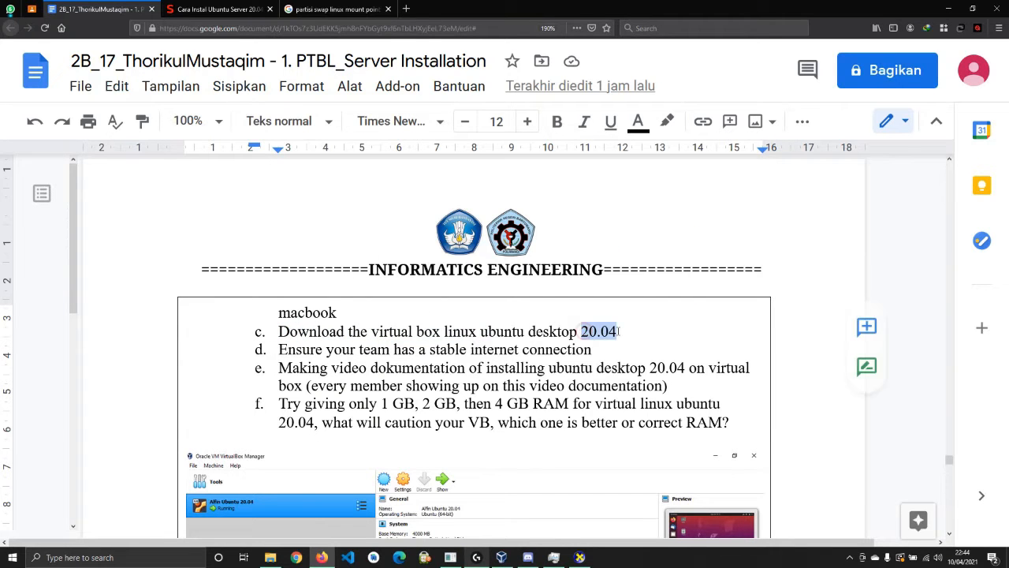
{"action": "left_click", "coordinate": [617, 332]}
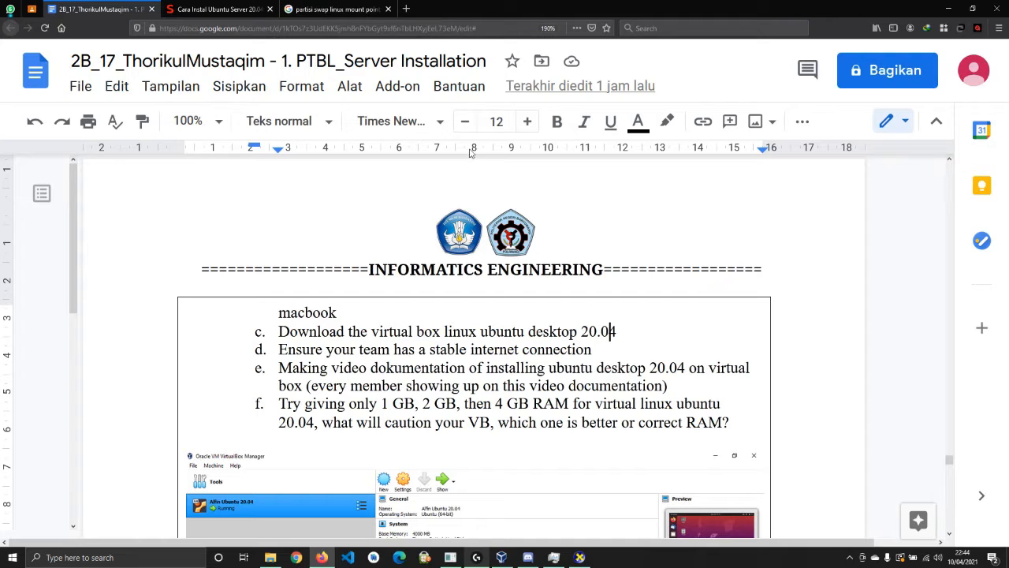
Highlight part of the Ubuntu mirror link, then scroll down to clue f
{"action": "scroll", "coordinate": [437, 326], "scroll_direction": "up", "scroll_amount": 10}
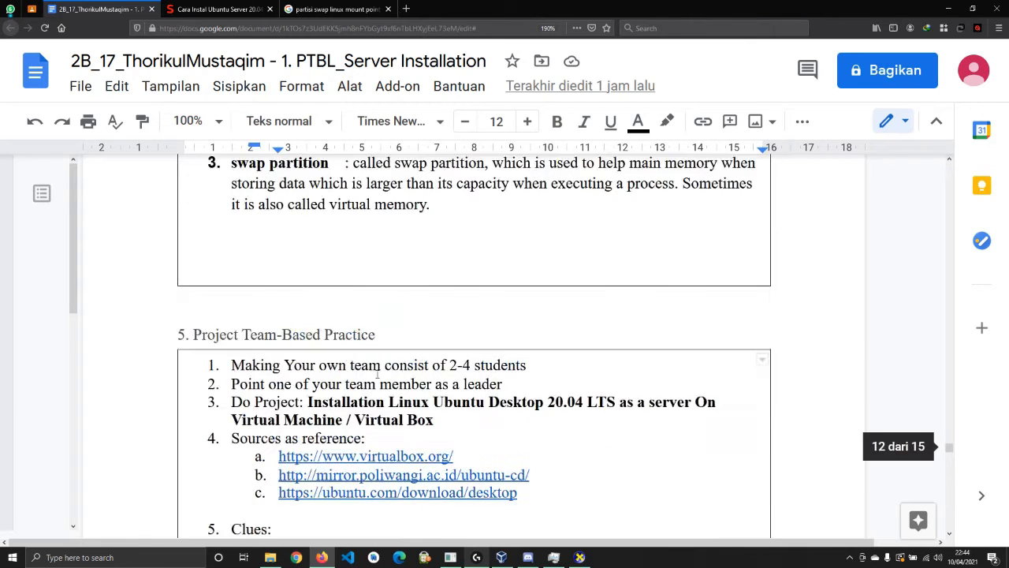
{"action": "left_click_drag", "start_coordinate": [360, 383], "coordinate": [462, 384]}
{"action": "left_click", "coordinate": [436, 383]}
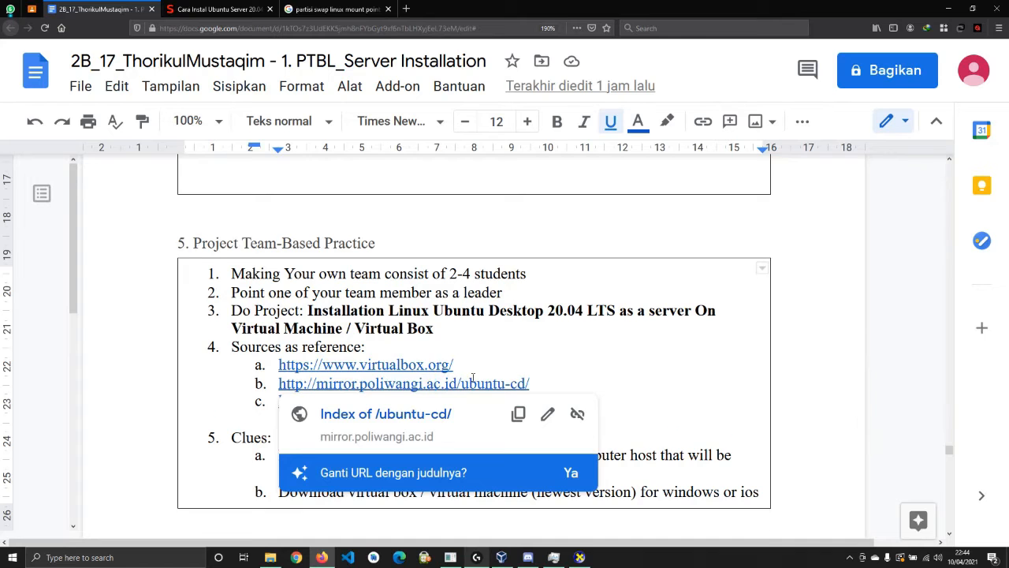
{"action": "scroll", "coordinate": [441, 363], "scroll_direction": "down", "scroll_amount": 2}
{"action": "scroll", "coordinate": [418, 347], "scroll_direction": "down", "scroll_amount": 3}
{"action": "scroll", "coordinate": [441, 331], "scroll_direction": "down", "scroll_amount": 3}
Mark clue f's 1 GB and 2 GB options and its RAM question, then switch to VirtualBox Manager
{"action": "left_click_drag", "start_coordinate": [279, 313], "coordinate": [346, 313]}
{"action": "left_click", "coordinate": [388, 313]}
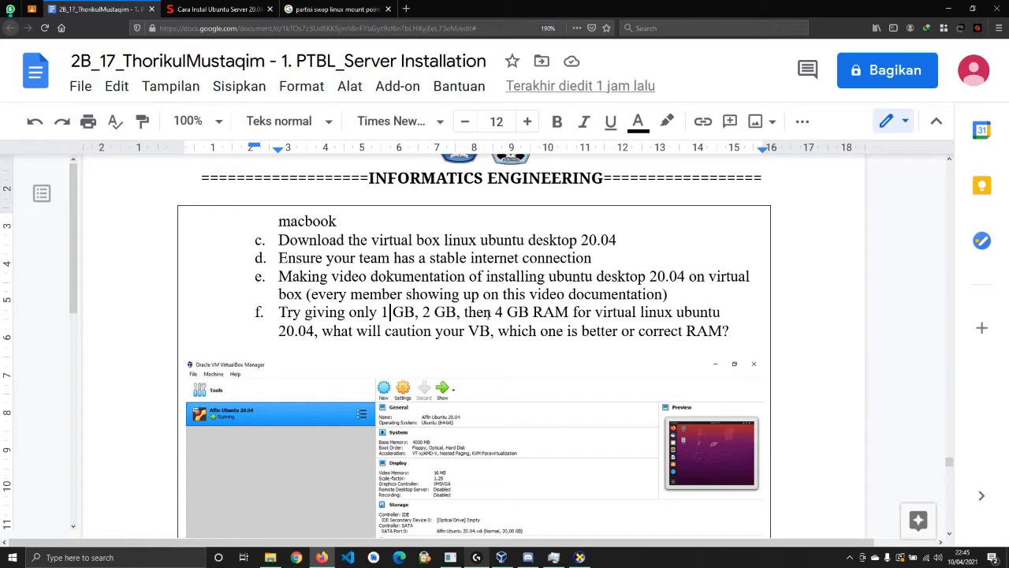
{"action": "left_click", "coordinate": [388, 313]}
{"action": "left_click_drag", "start_coordinate": [422, 313], "coordinate": [518, 313]}
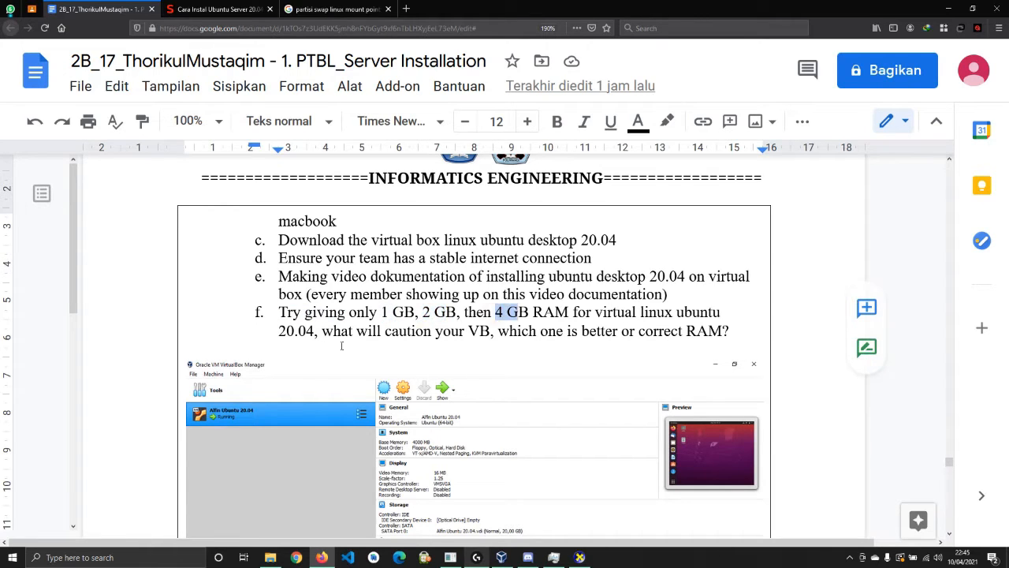
{"action": "left_click_drag", "start_coordinate": [323, 332], "coordinate": [421, 332]}
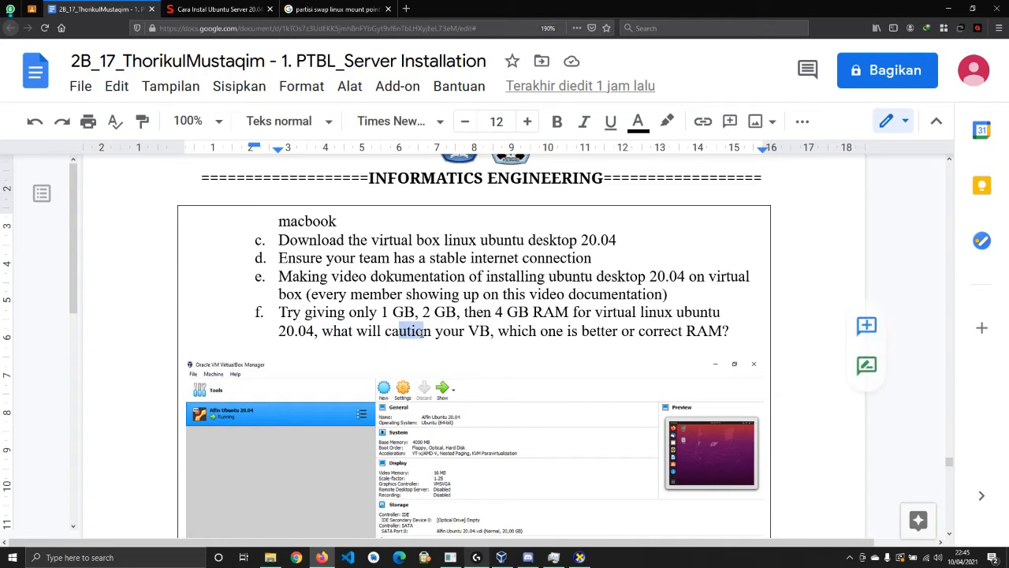
{"action": "left_click", "coordinate": [447, 333]}
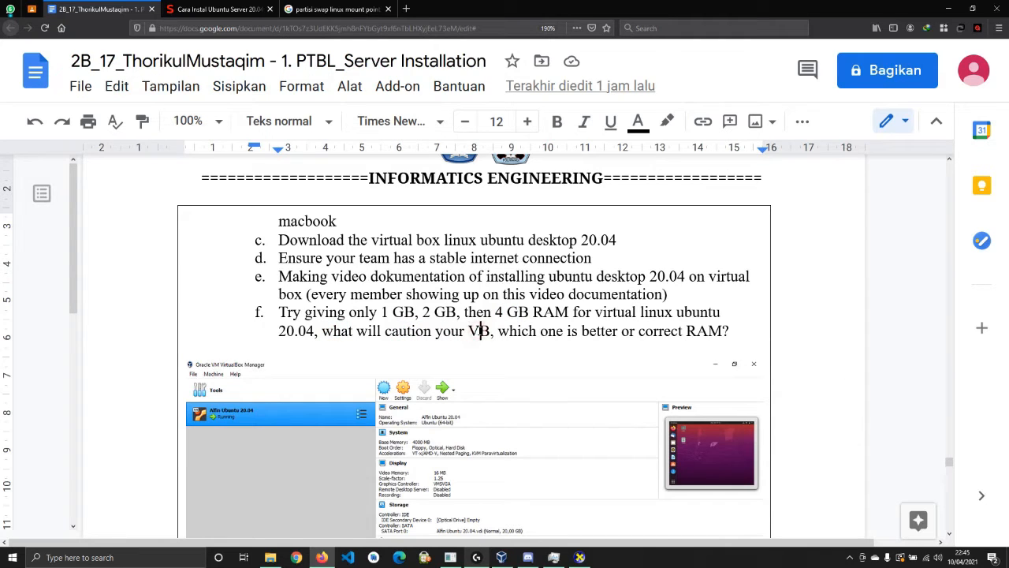
{"action": "left_click", "coordinate": [556, 332]}
{"action": "left_click", "coordinate": [639, 332]}
{"action": "left_click", "coordinate": [654, 332]}
{"action": "left_click", "coordinate": [713, 331]}
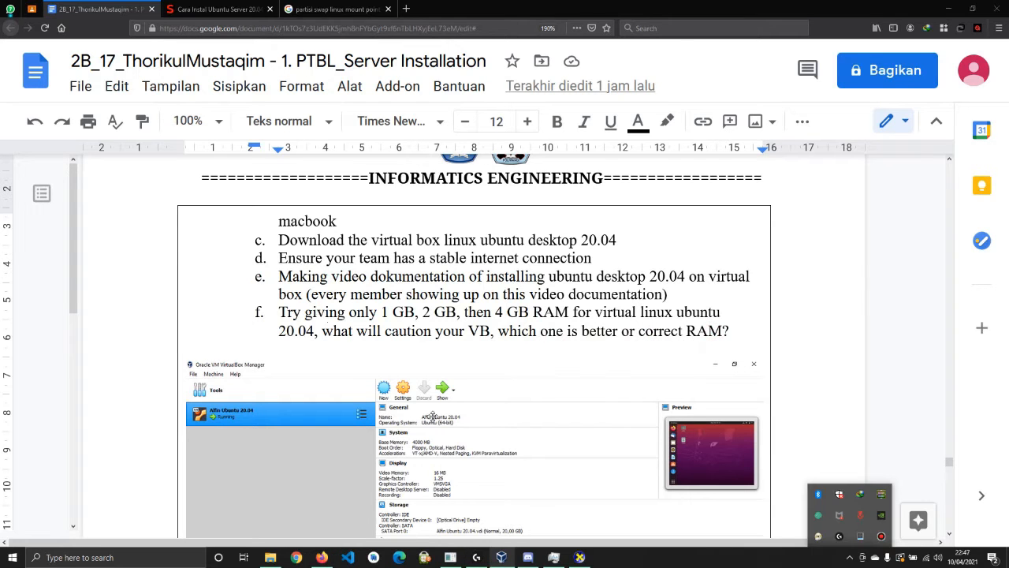
{"action": "left_click", "coordinate": [501, 558]}
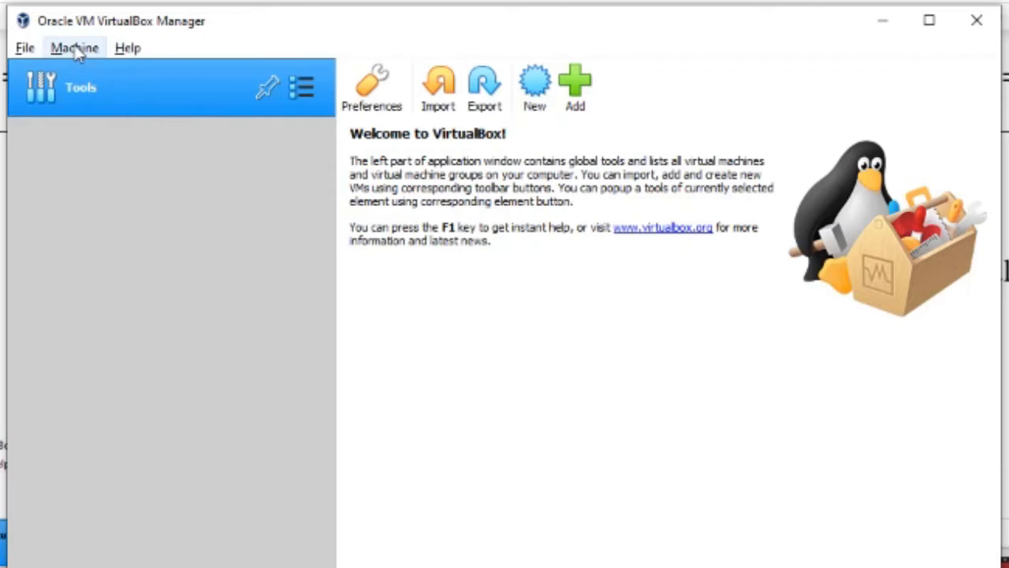
Name the new virtual machine 'Linux Ubuntu' in the Create Virtual Machine wizard
{"action": "left_click", "coordinate": [75, 47]}
{"action": "left_click", "coordinate": [75, 48]}
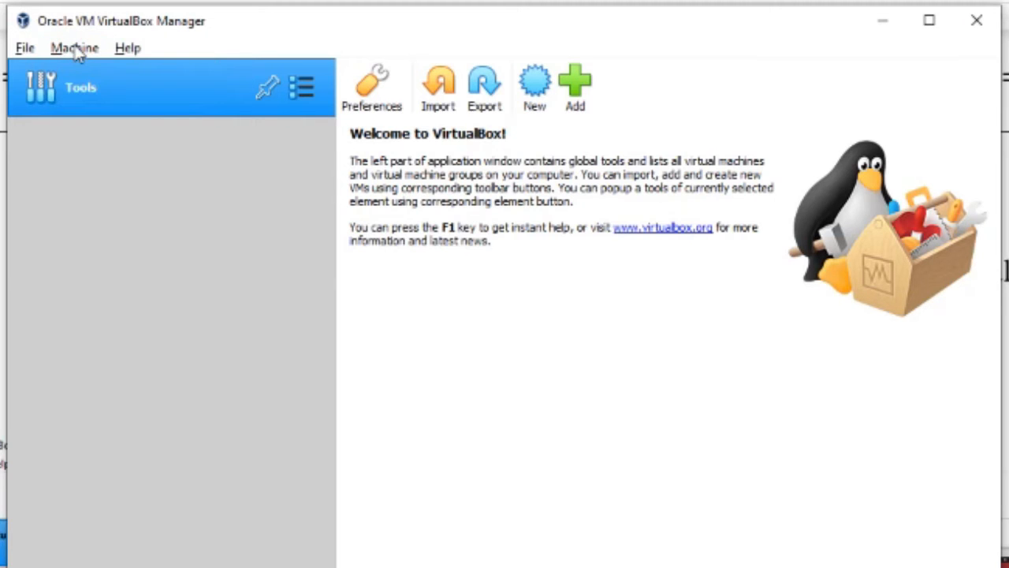
{"action": "left_click", "coordinate": [75, 48]}
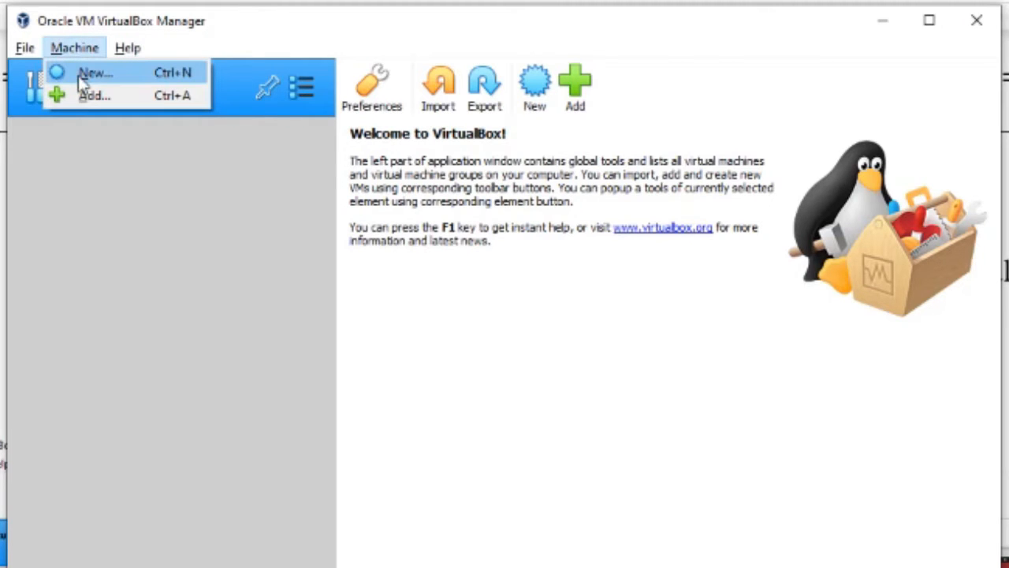
{"action": "left_click", "coordinate": [167, 199]}
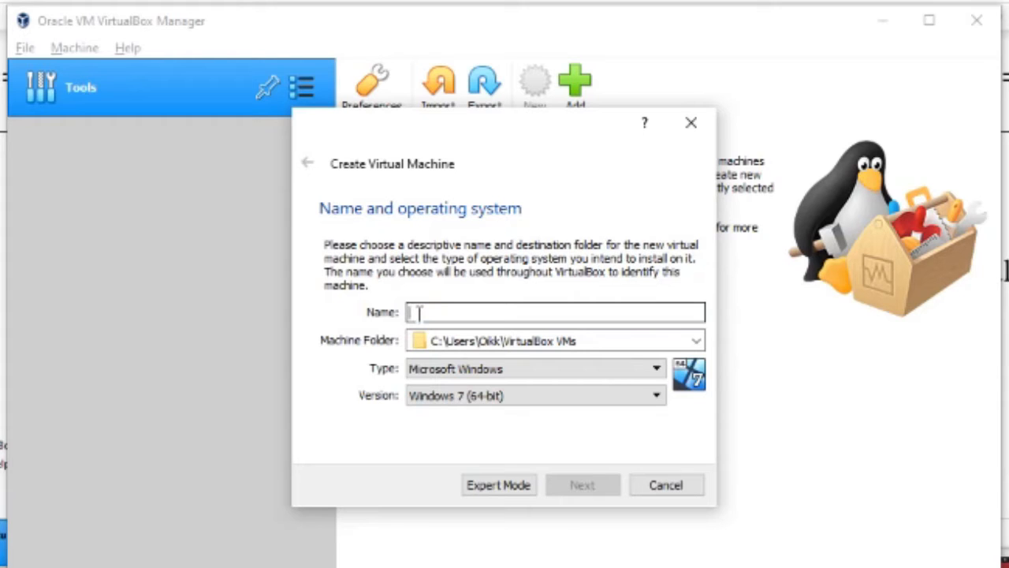
{"action": "type", "text": "Linux "}
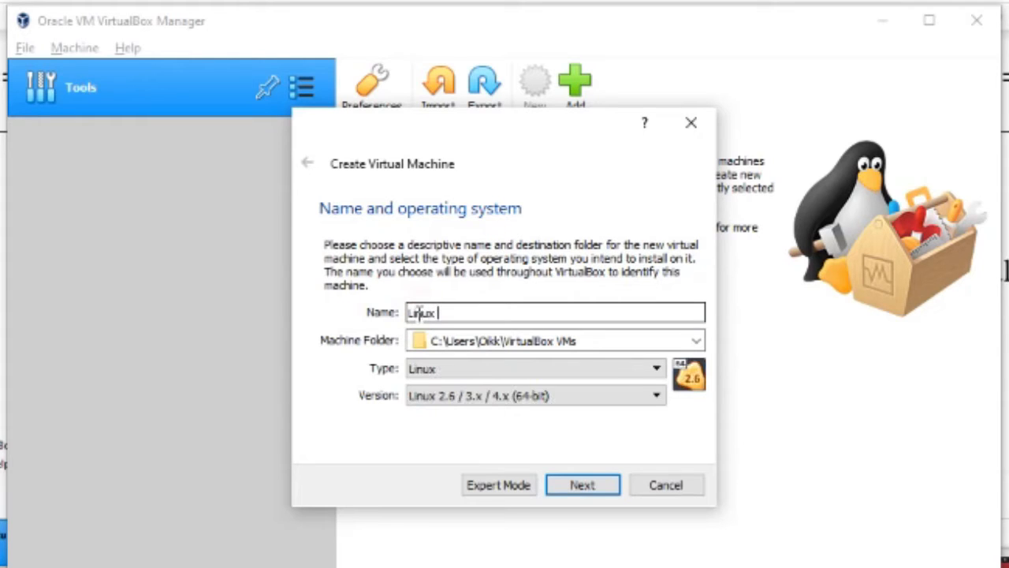
{"action": "type", "text": "Ubuntu"}
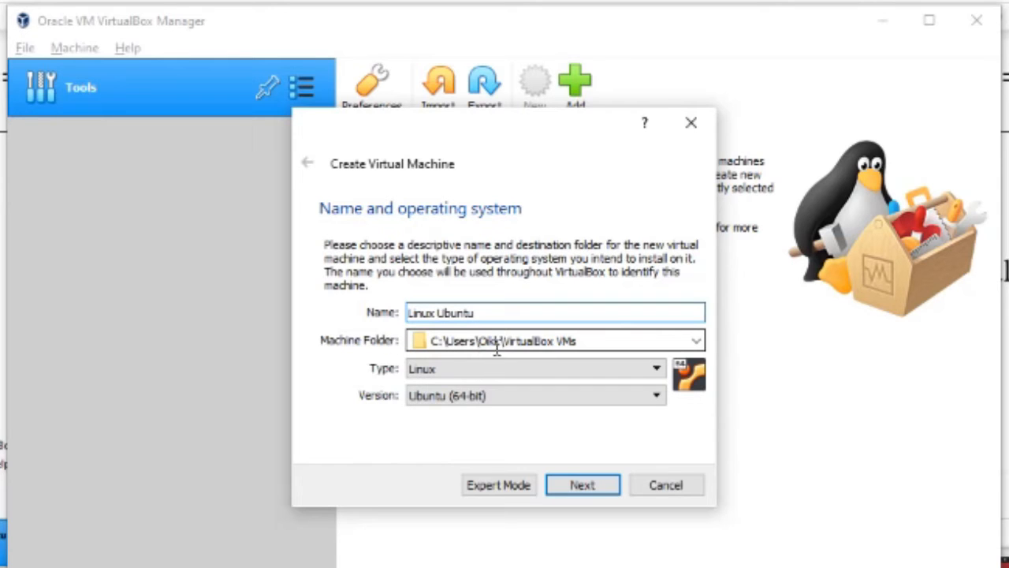
{"action": "left_click", "coordinate": [584, 343]}
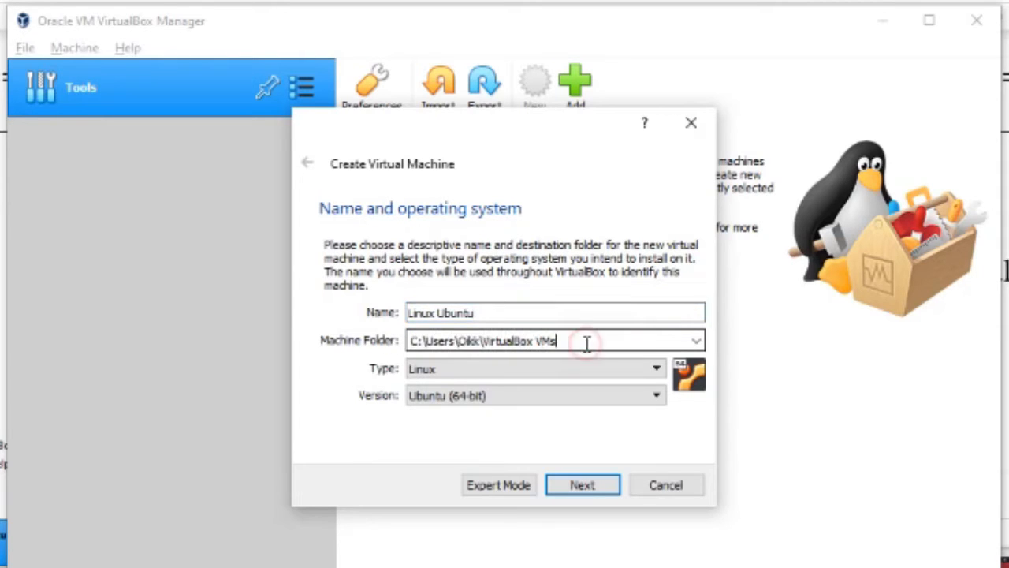
Set the machine type to Linux and the version to Ubuntu (64-bit)
{"action": "left_click", "coordinate": [414, 374]}
{"action": "left_click", "coordinate": [415, 374]}
{"action": "left_click", "coordinate": [417, 402]}
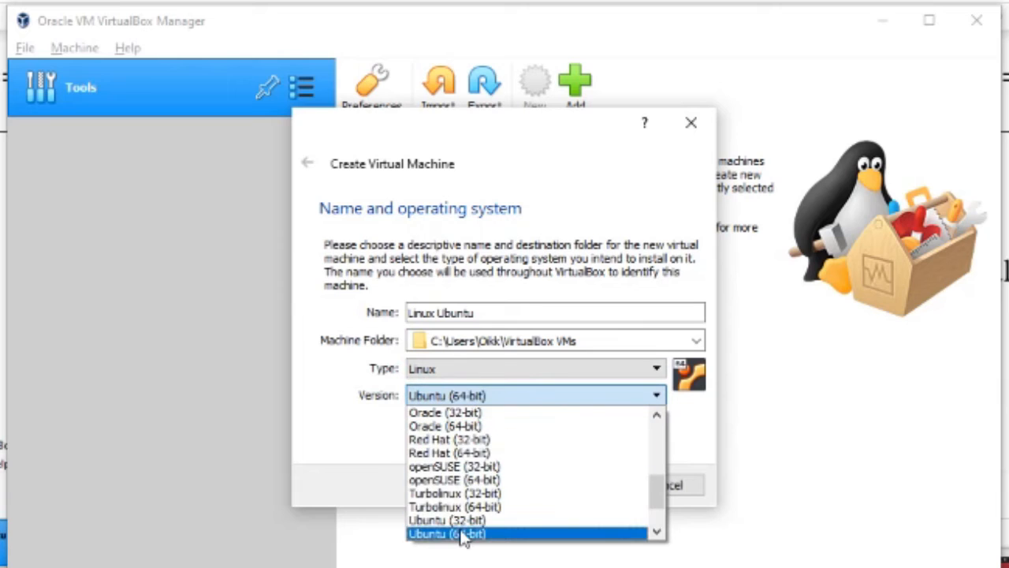
{"action": "left_click", "coordinate": [377, 446]}
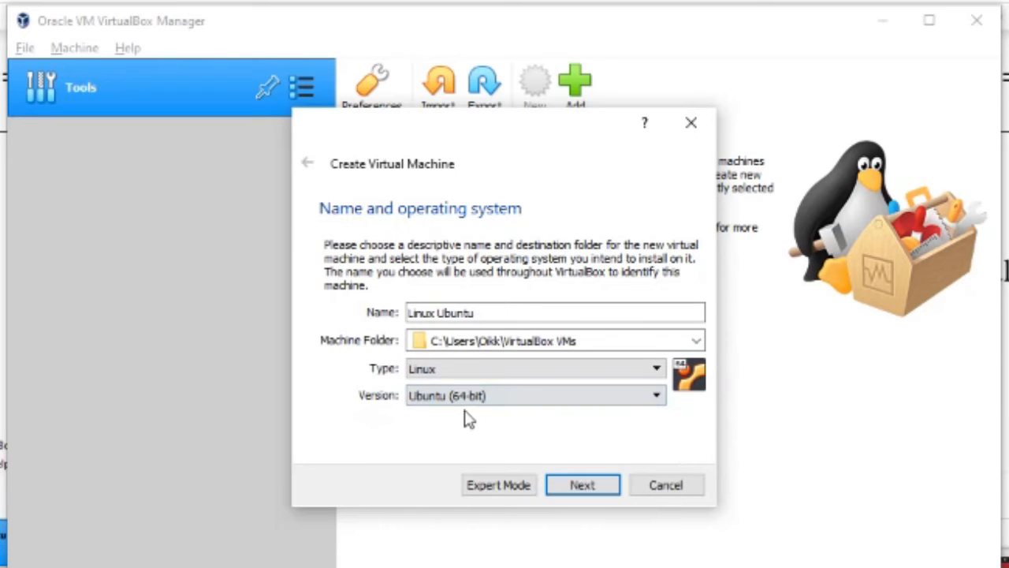
Try memory sizes between 1024 MB and 4096 MB on the slider, then continue to Hard disk
{"action": "left_click", "coordinate": [571, 489]}
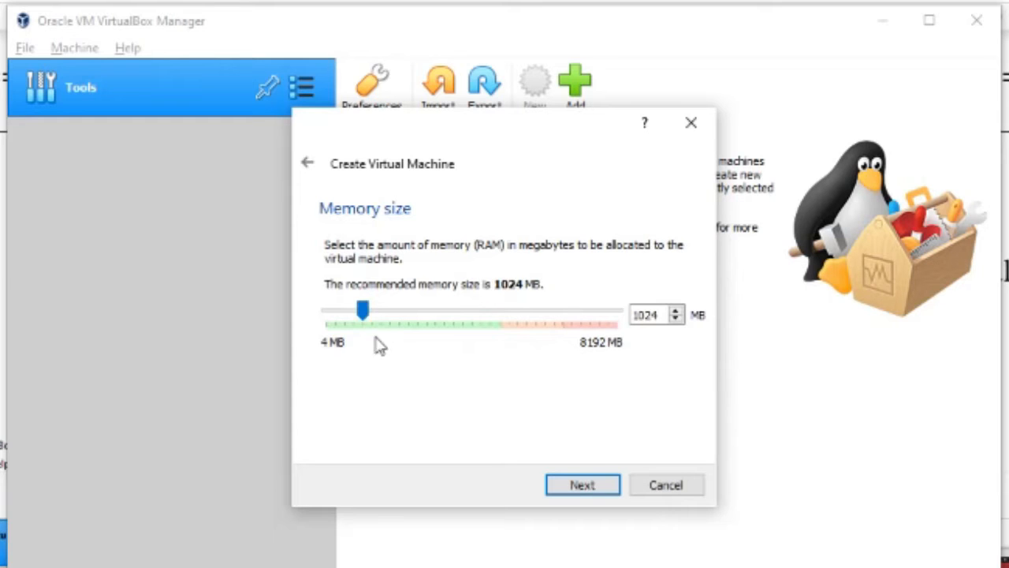
{"action": "left_click_drag", "start_coordinate": [369, 314], "coordinate": [473, 319]}
{"action": "left_click", "coordinate": [360, 318]}
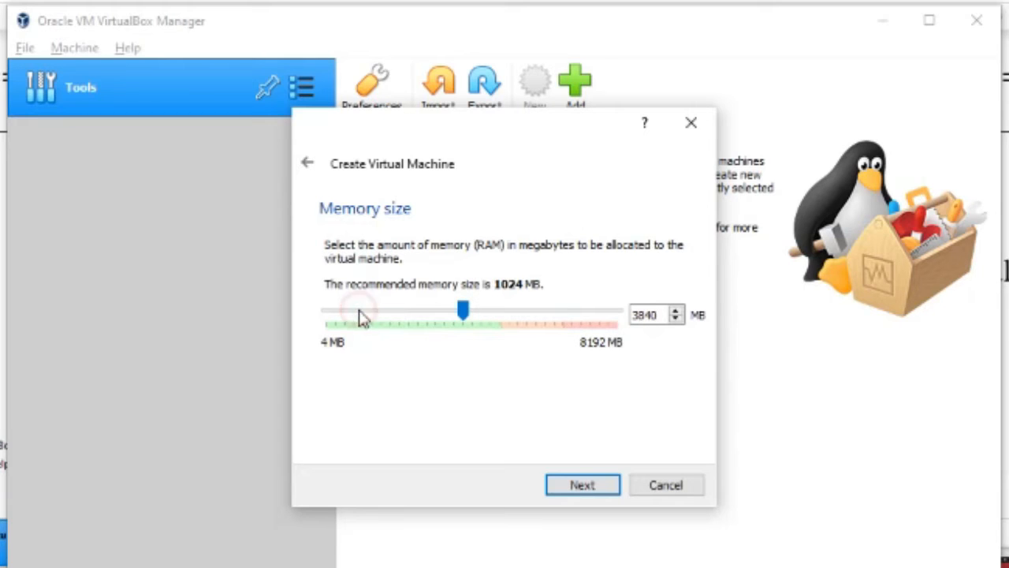
{"action": "left_click_drag", "start_coordinate": [465, 314], "coordinate": [471, 323]}
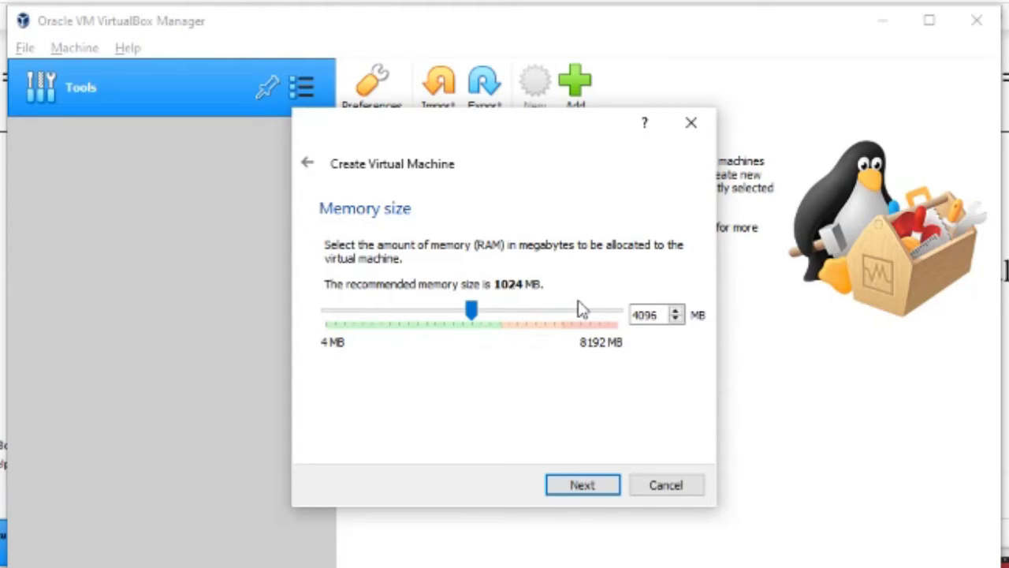
{"action": "left_click_drag", "start_coordinate": [472, 314], "coordinate": [368, 316]}
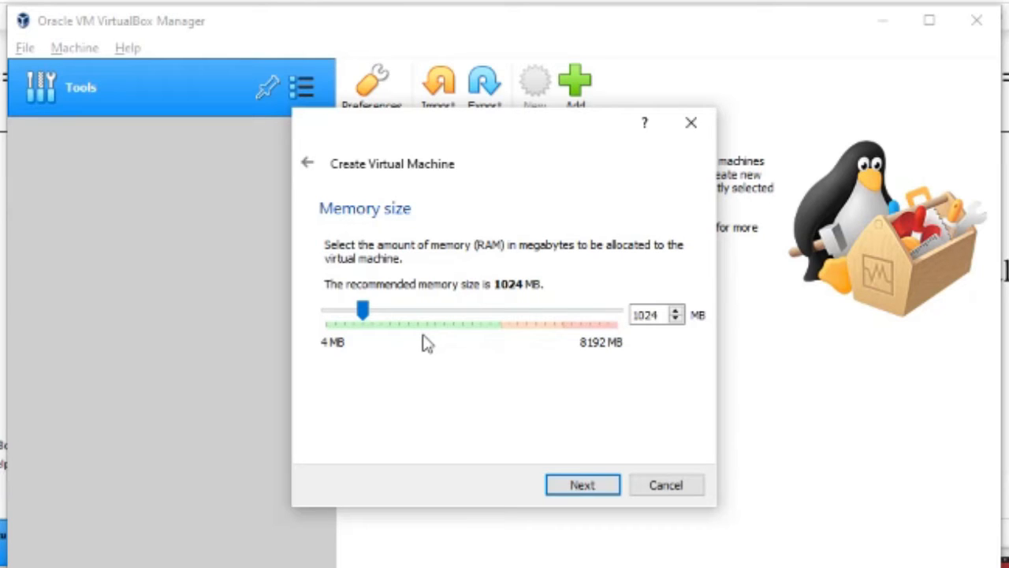
{"action": "left_click_drag", "start_coordinate": [367, 318], "coordinate": [473, 322]}
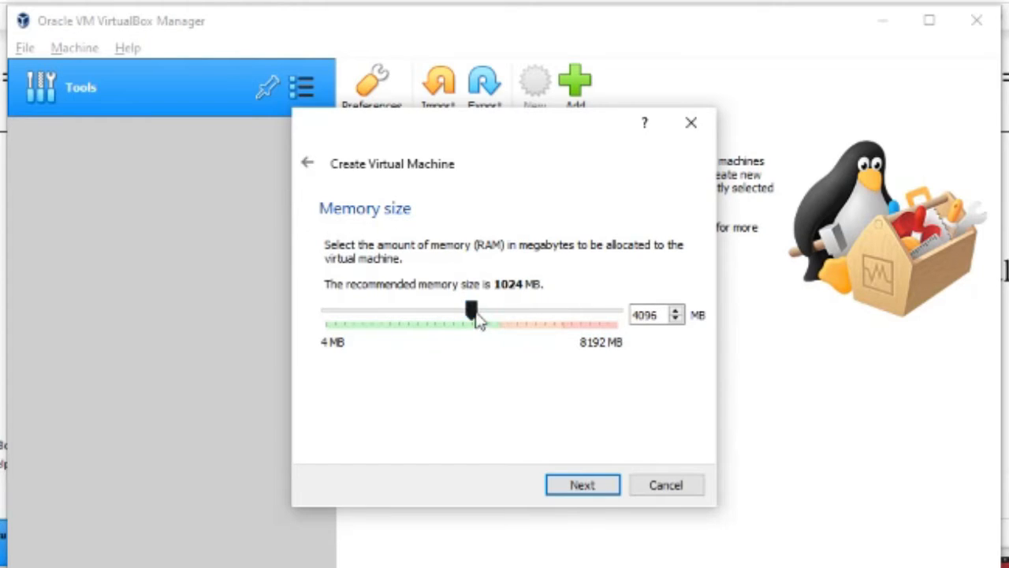
{"action": "left_click_drag", "start_coordinate": [477, 316], "coordinate": [371, 317]}
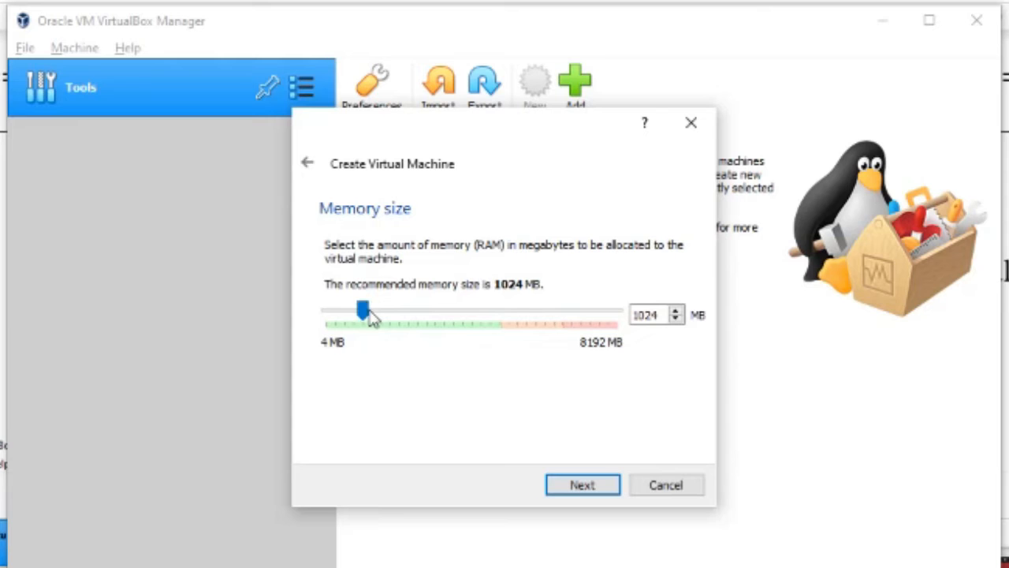
{"action": "left_click", "coordinate": [595, 482]}
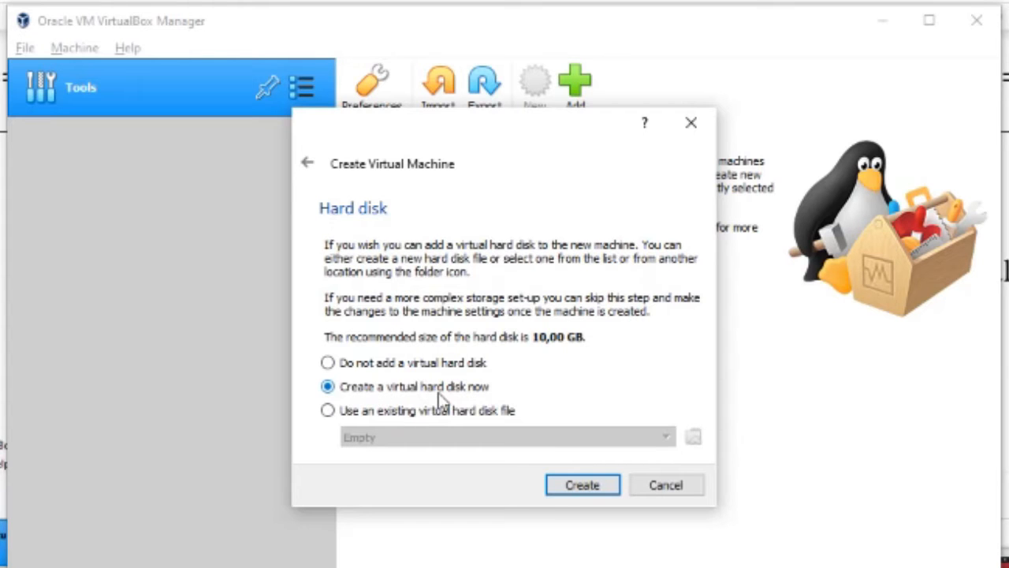
Create a dynamically allocated 51,84 GB VHD disk to finish the Linux Ubuntu machine
{"action": "left_click", "coordinate": [565, 485]}
{"action": "left_click", "coordinate": [367, 288]}
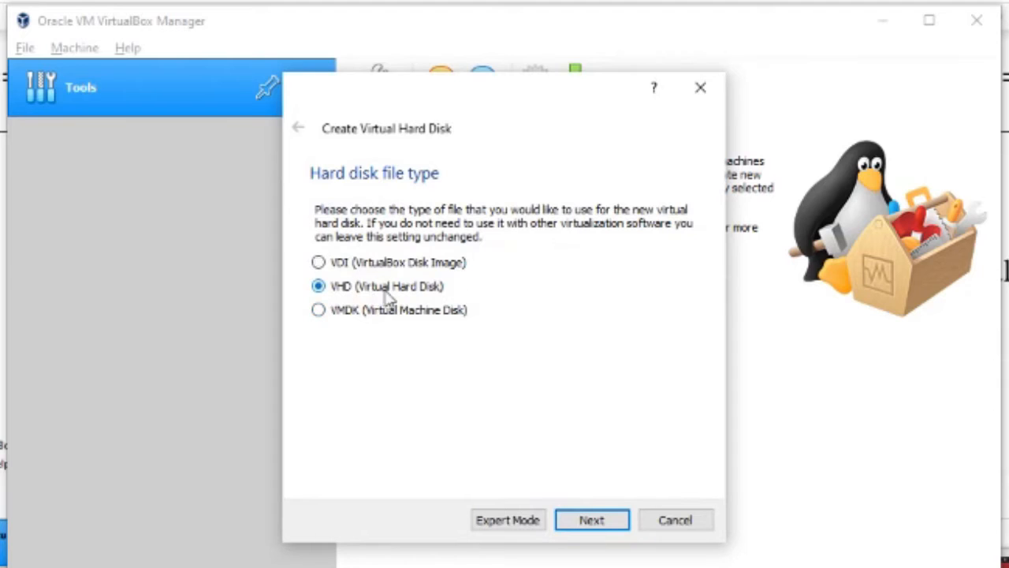
{"action": "left_click", "coordinate": [581, 523]}
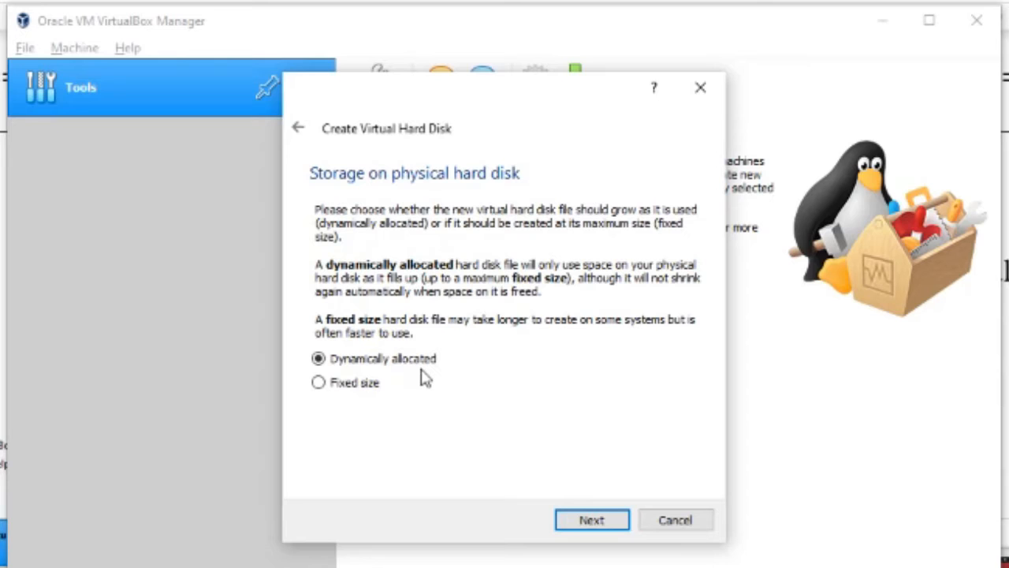
{"action": "key", "text": "Return"}
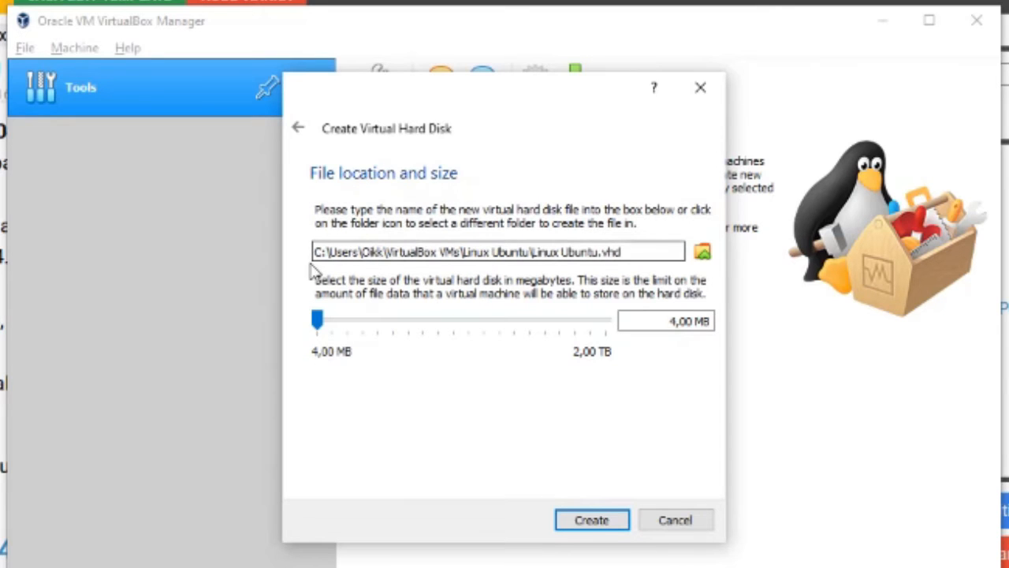
{"action": "left_click_drag", "start_coordinate": [319, 323], "coordinate": [524, 324]}
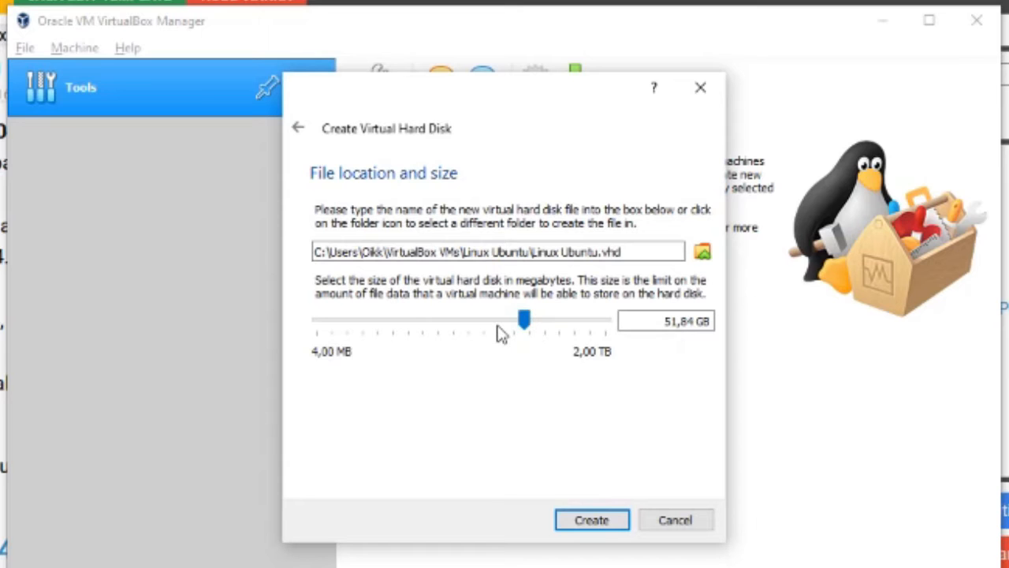
{"action": "left_click", "coordinate": [580, 530]}
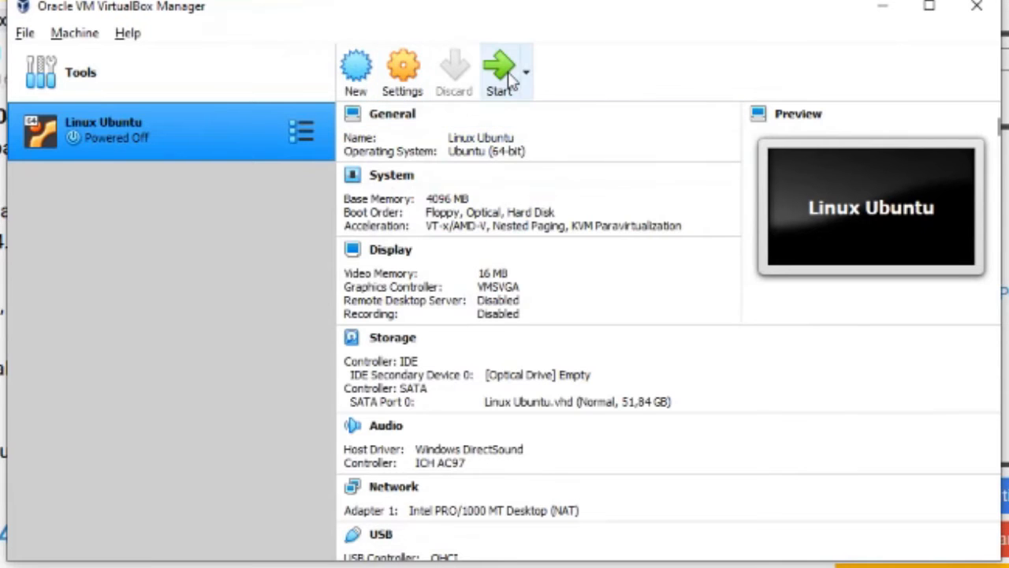
{"action": "left_click", "coordinate": [405, 68]}
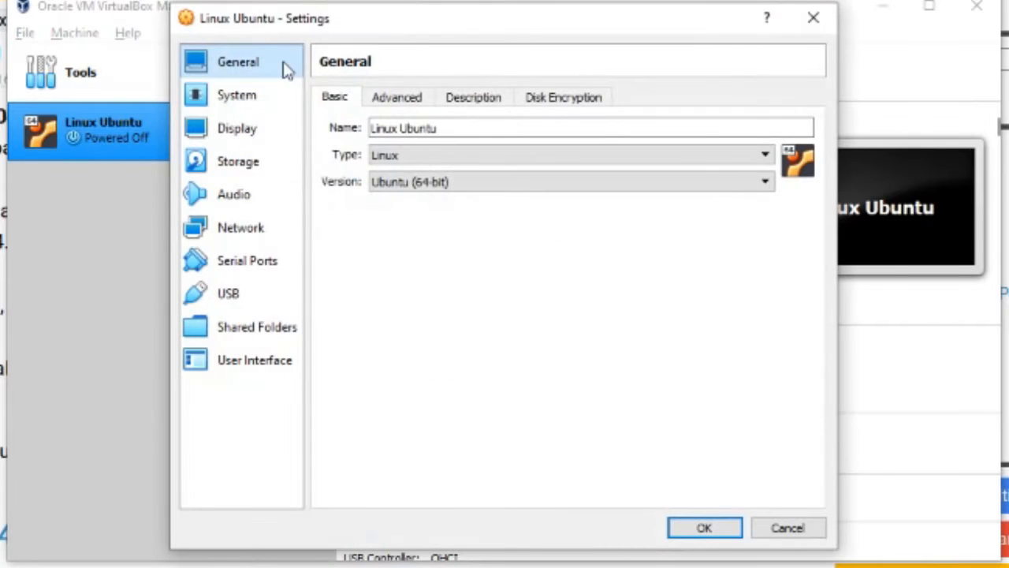
Give the Linux Ubuntu machine 8 processors in its System settings
{"action": "left_click", "coordinate": [262, 97]}
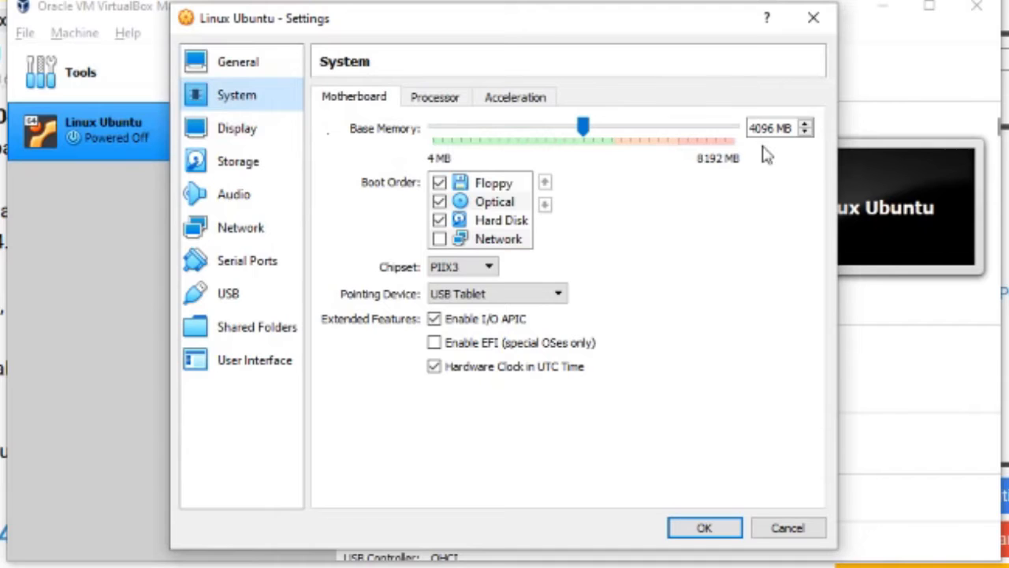
{"action": "left_click", "coordinate": [438, 101]}
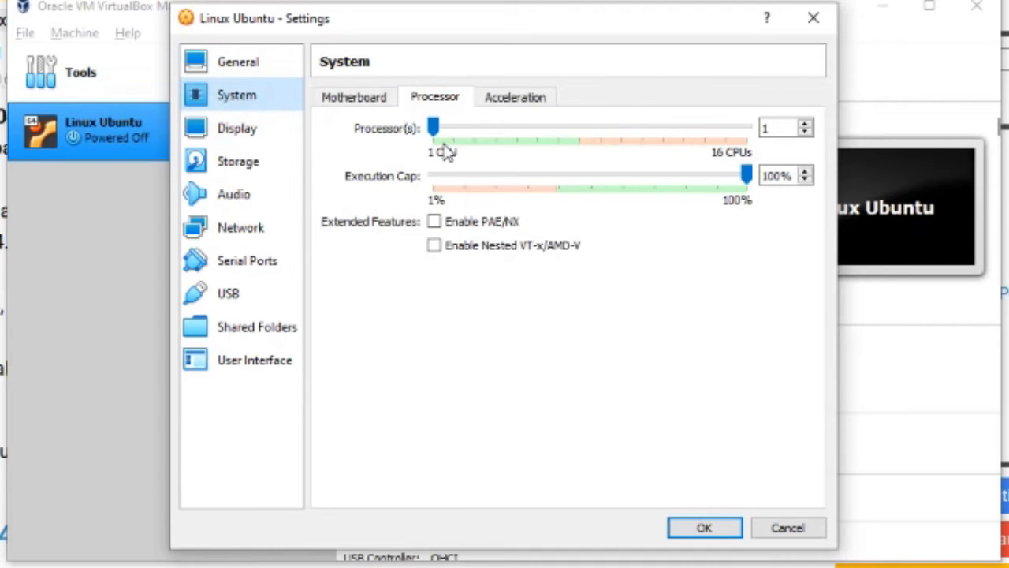
{"action": "left_click_drag", "start_coordinate": [433, 129], "coordinate": [581, 136]}
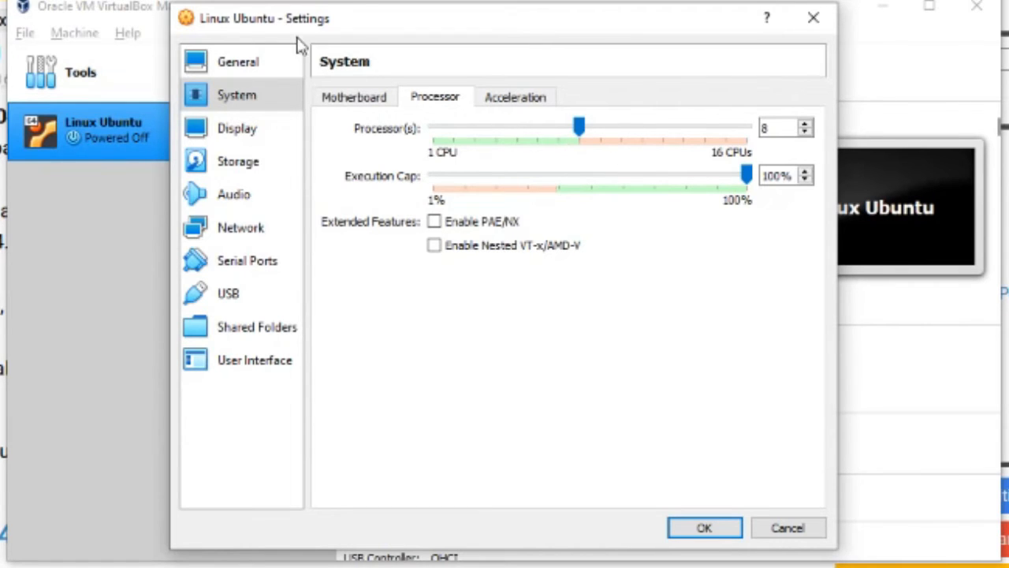
{"action": "left_click", "coordinate": [242, 162]}
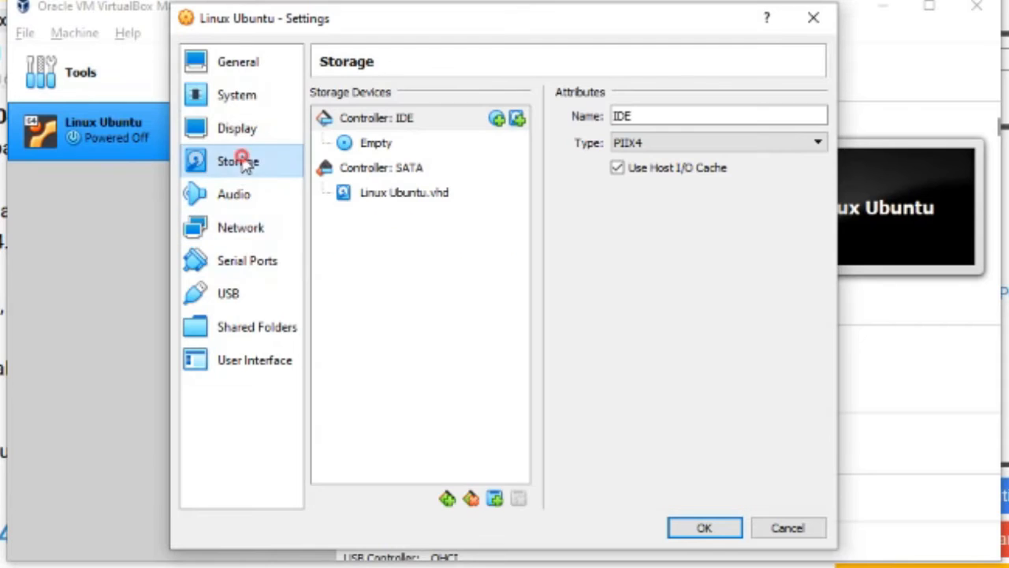
Load ubuntu-20.04.2.0-desktop-amd64.iso into the empty IDE optical drive and save the settings
{"action": "left_click", "coordinate": [465, 147]}
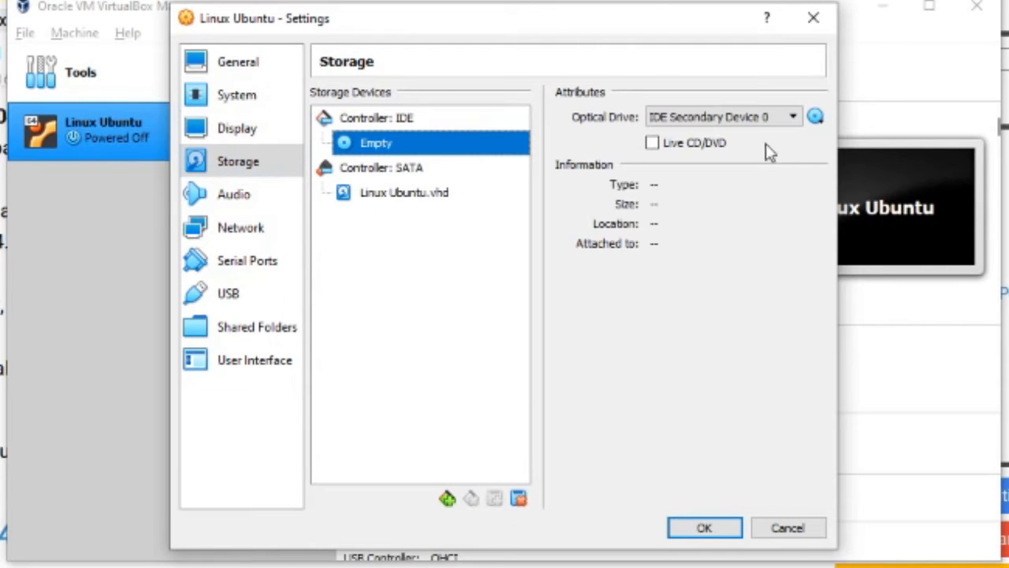
{"action": "left_click", "coordinate": [817, 119]}
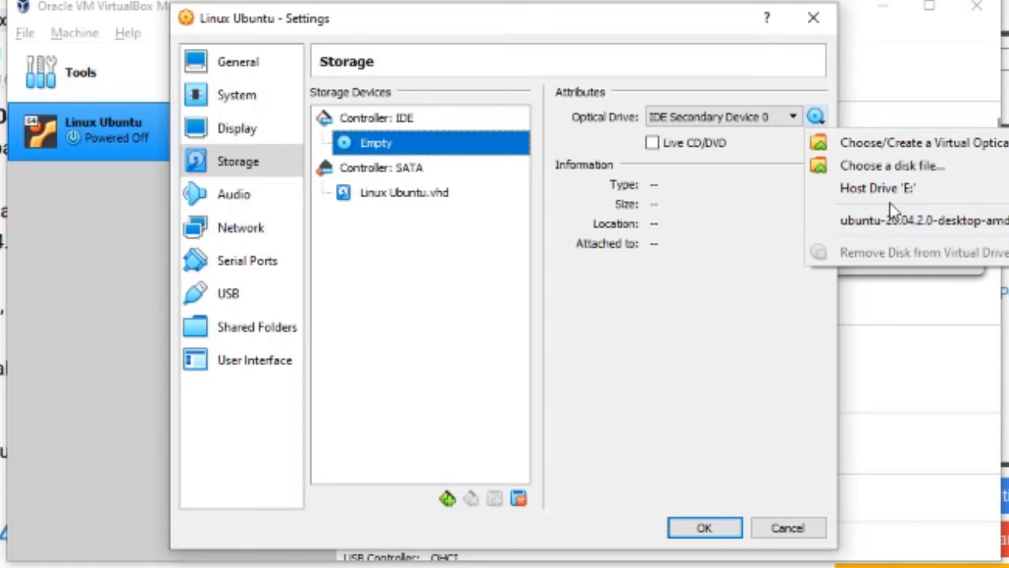
{"action": "left_click", "coordinate": [876, 167]}
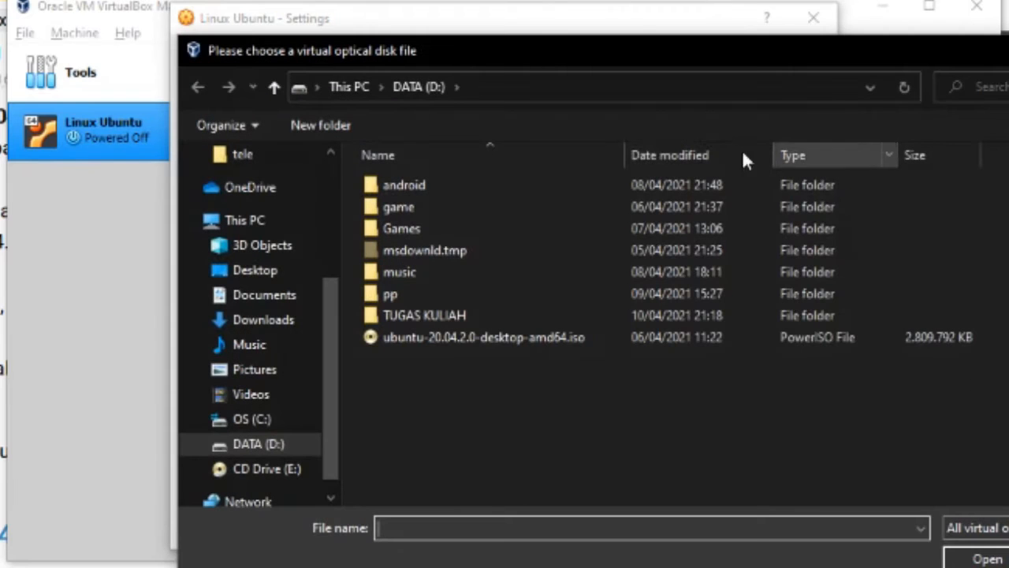
{"action": "left_click", "coordinate": [405, 336]}
{"action": "left_click", "coordinate": [970, 556]}
{"action": "left_click", "coordinate": [704, 528]}
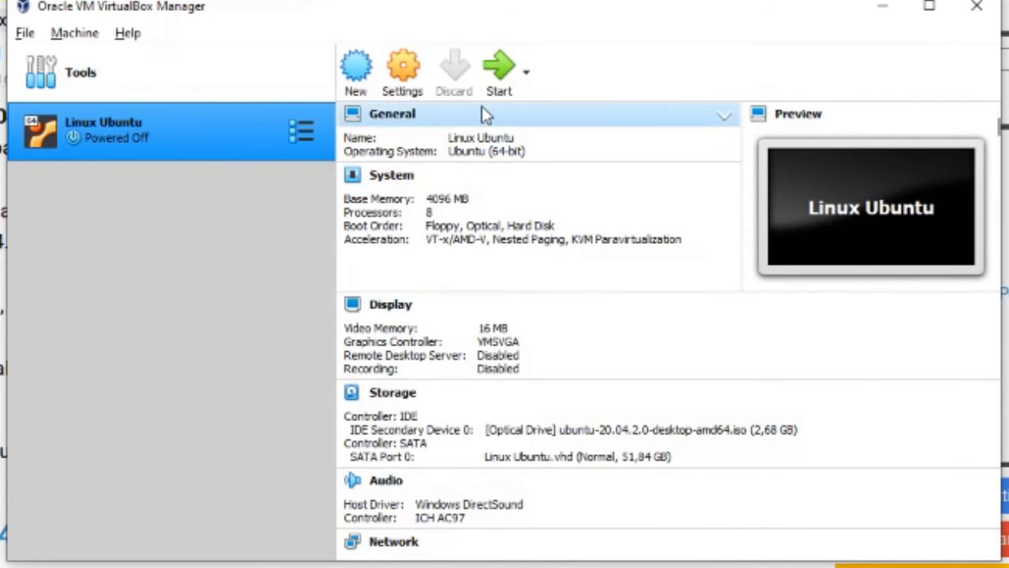
{"action": "left_click", "coordinate": [508, 87]}
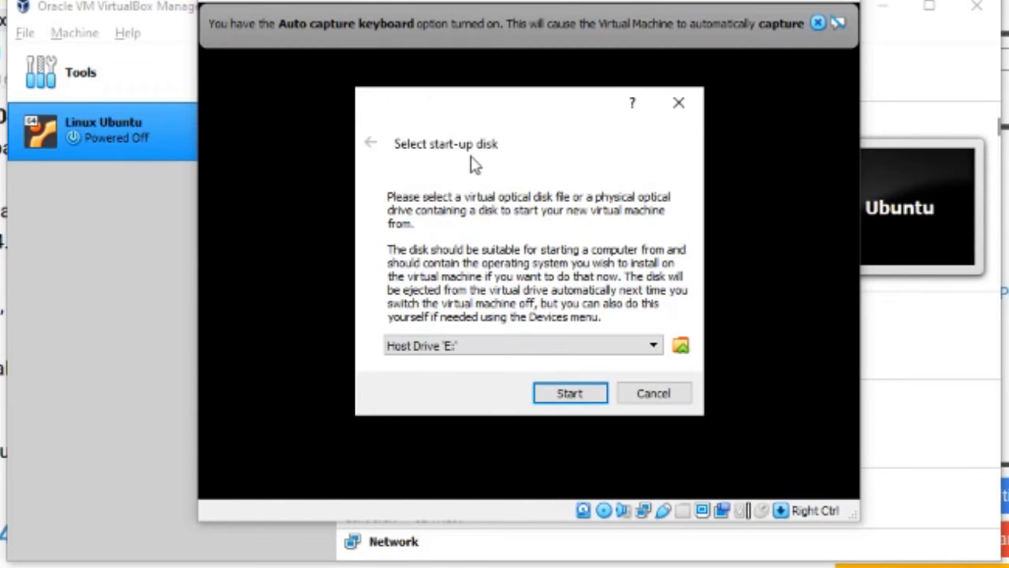
Boot the VM from ubuntu-20.04.2.0-desktop-amd64.iso instead of Host Drive 'E:'
{"action": "left_click", "coordinate": [681, 346]}
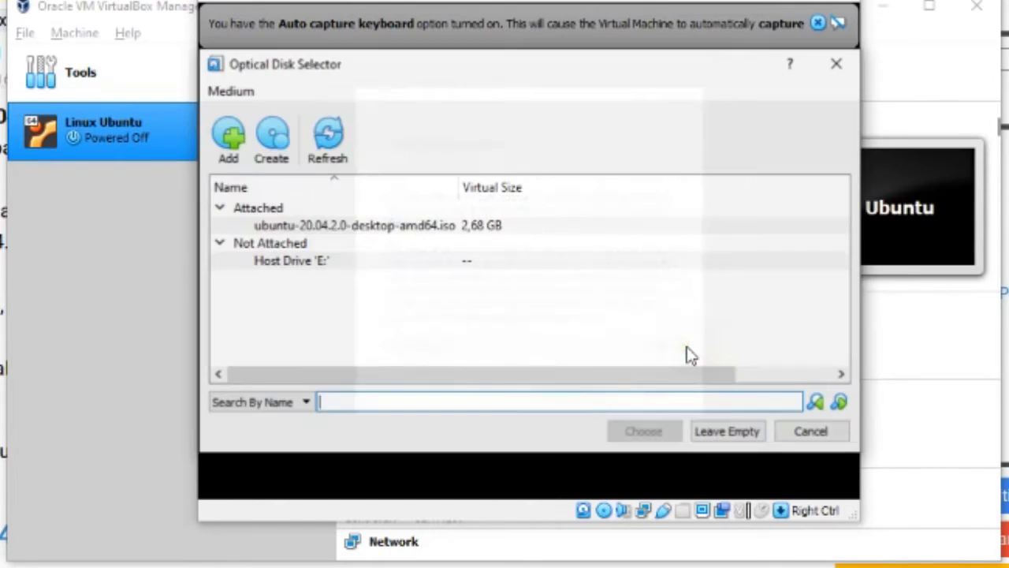
{"action": "left_click", "coordinate": [298, 231]}
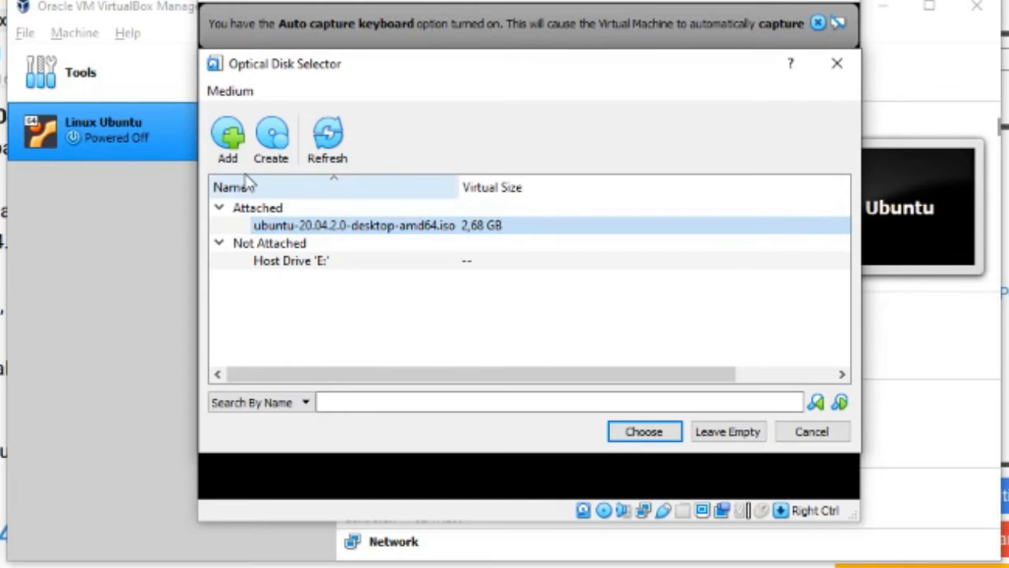
{"action": "left_click", "coordinate": [228, 142]}
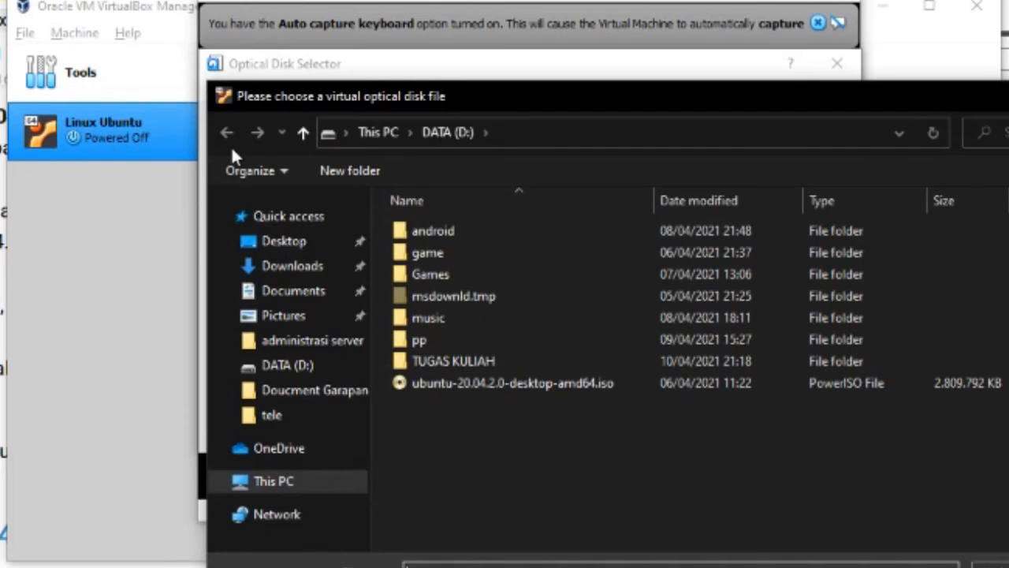
{"action": "double_click", "coordinate": [436, 383]}
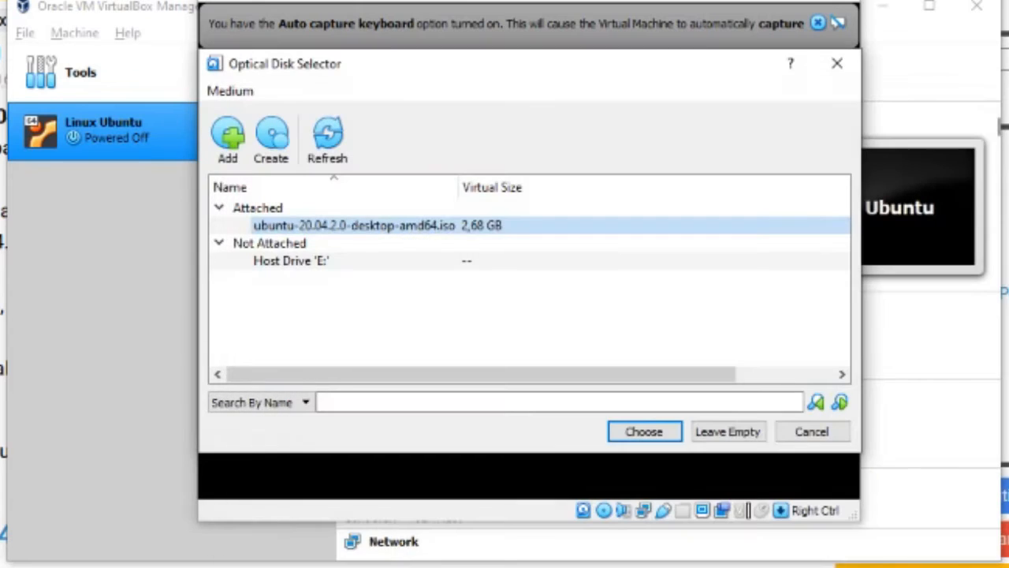
{"action": "left_click", "coordinate": [648, 428]}
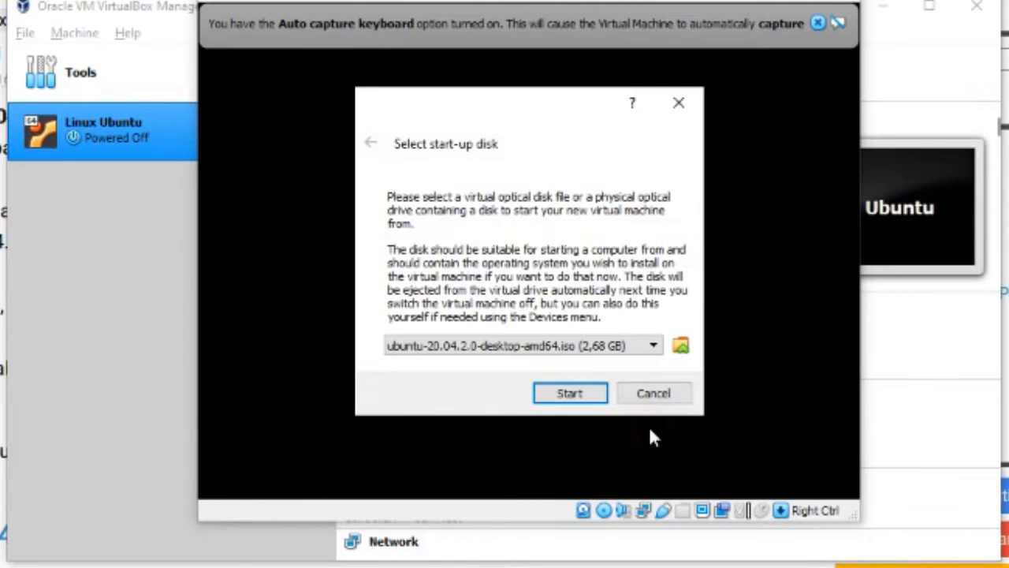
{"action": "left_click", "coordinate": [571, 393]}
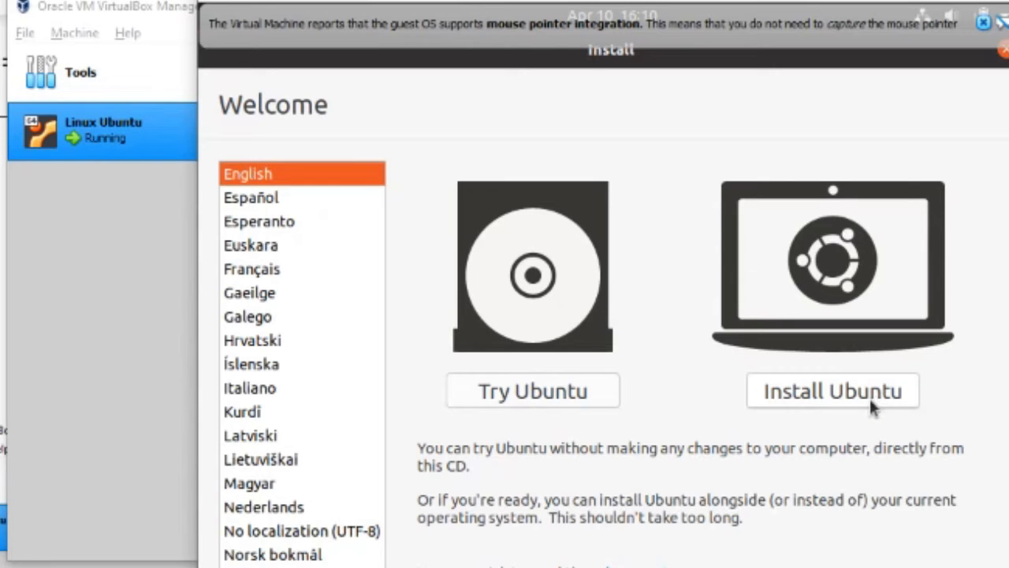
Start installing Ubuntu with the English (US) keyboard, no update downloads, and the Something else installation type
{"action": "left_click", "coordinate": [828, 401]}
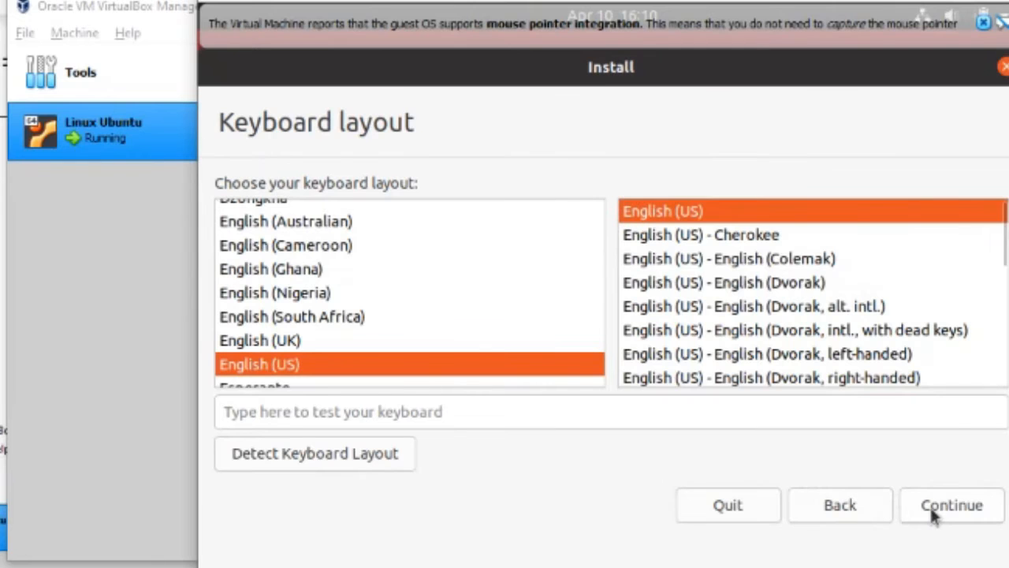
{"action": "left_click", "coordinate": [933, 514]}
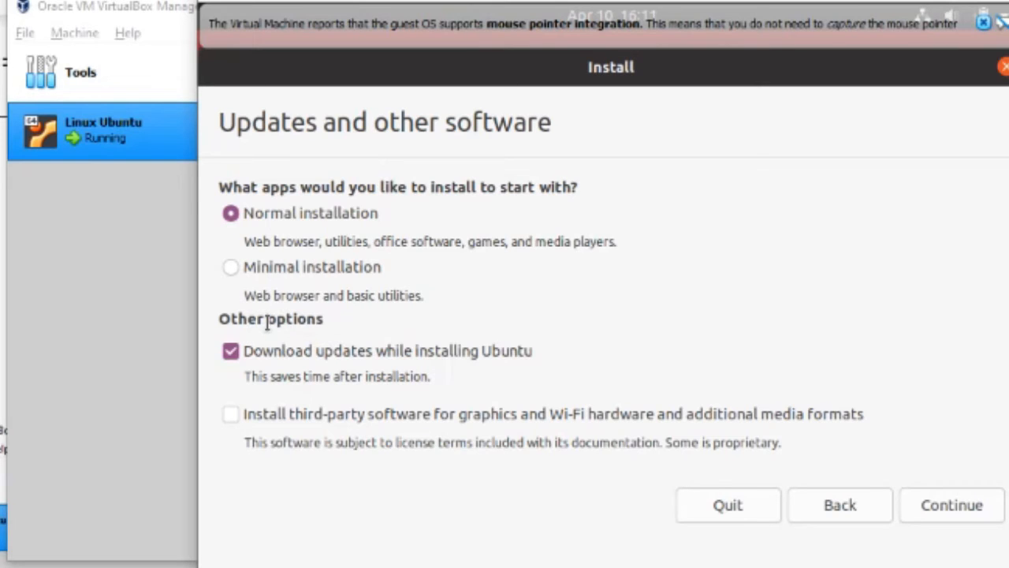
{"action": "left_click", "coordinate": [231, 350]}
{"action": "left_click", "coordinate": [952, 504]}
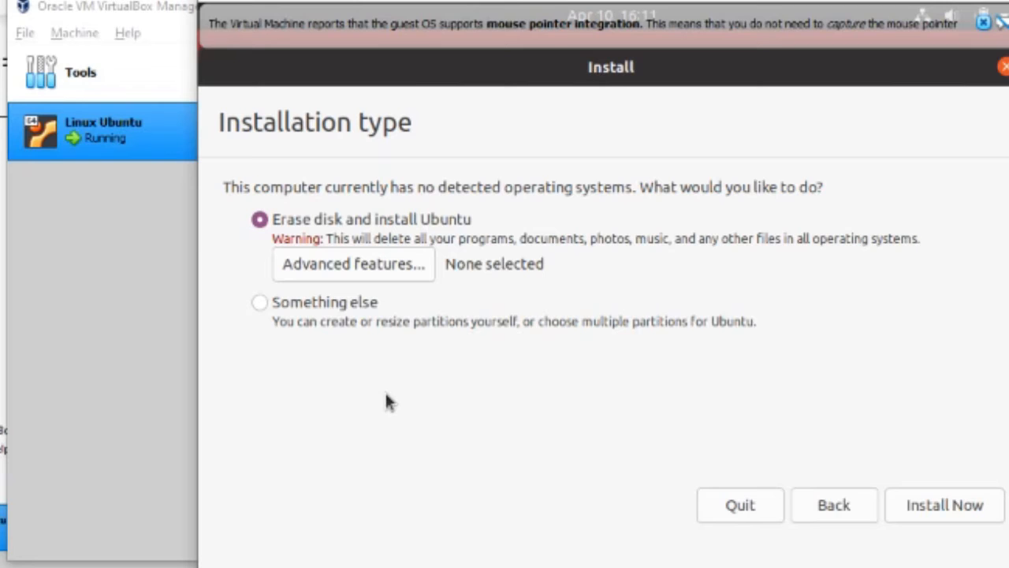
{"action": "left_click", "coordinate": [260, 303]}
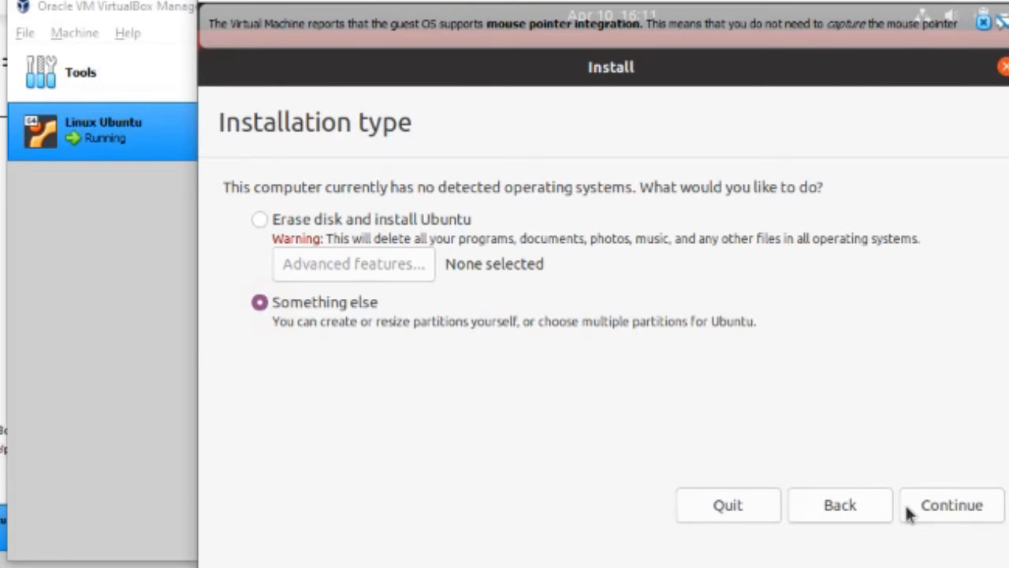
{"action": "left_click", "coordinate": [926, 511]}
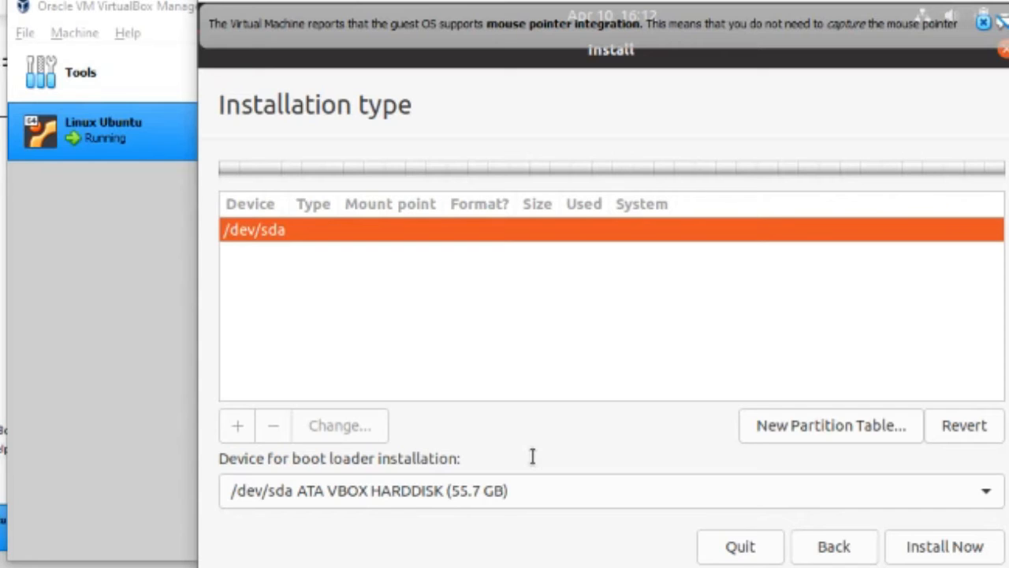
Create a new empty partition table on /dev/sda and select its 55665 MB free space
{"action": "left_click", "coordinate": [776, 440]}
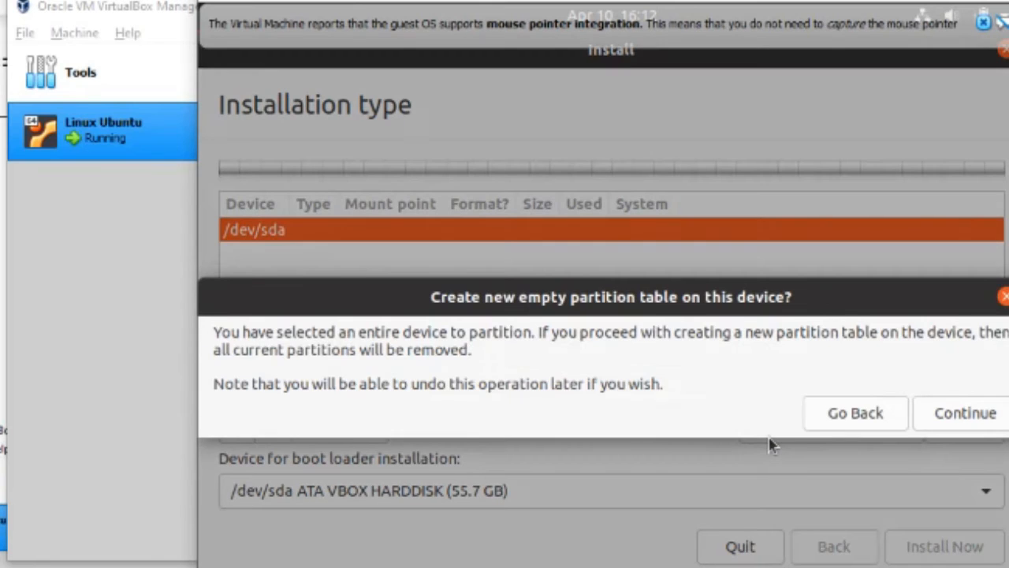
{"action": "left_click", "coordinate": [986, 426]}
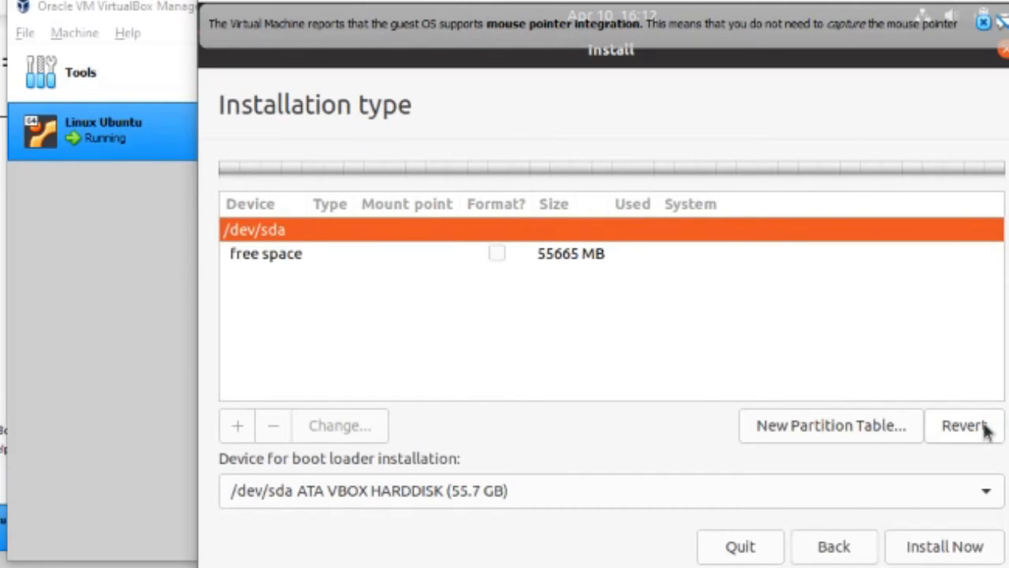
{"action": "left_click", "coordinate": [568, 254]}
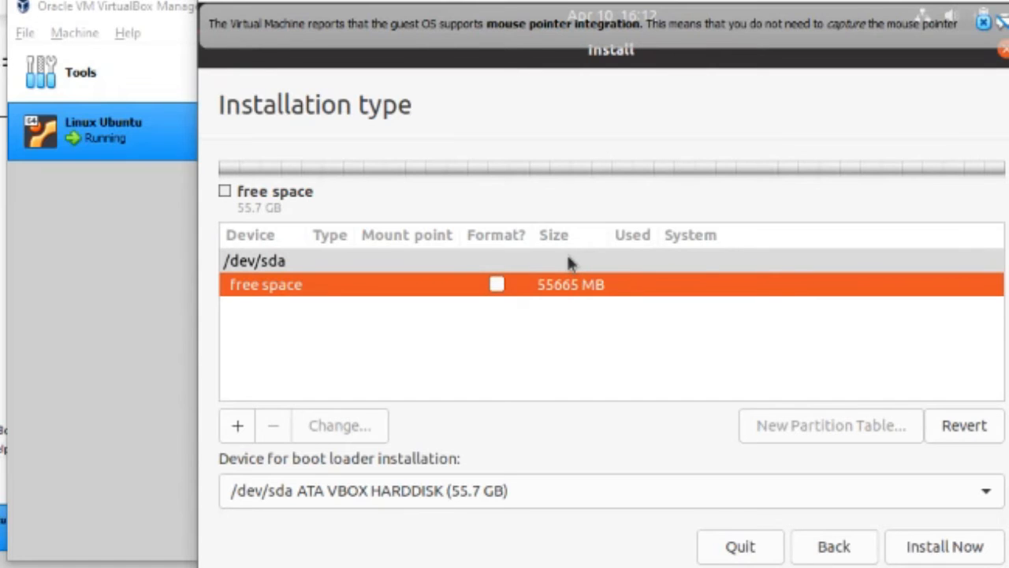
Create a 10000 MB primary ext4 partition at the beginning of the free space, mounted at /
{"action": "left_click", "coordinate": [240, 426]}
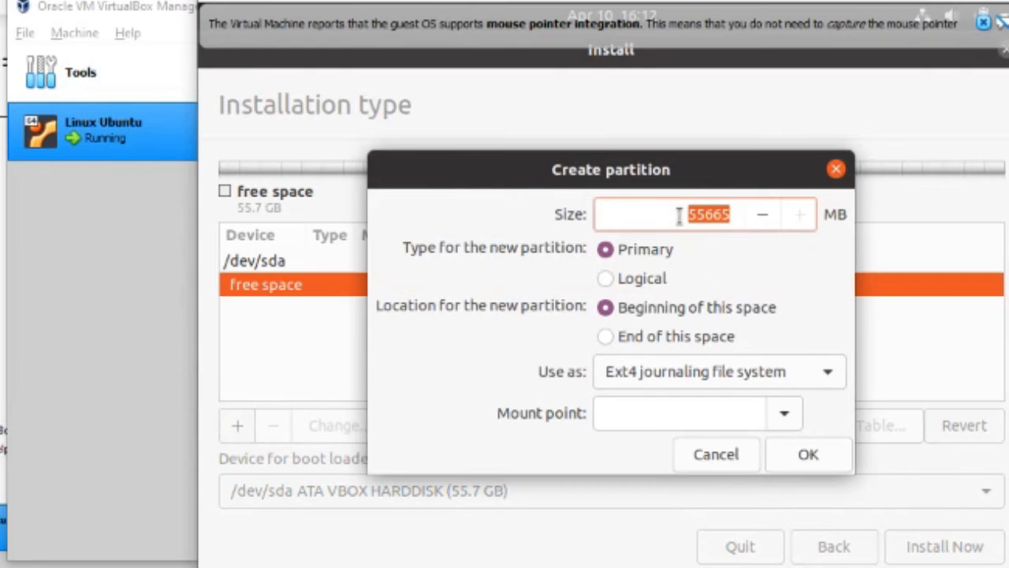
{"action": "left_click", "coordinate": [680, 217]}
{"action": "left_click_drag", "start_coordinate": [673, 216], "coordinate": [740, 215]}
{"action": "key", "text": "BackSpace"}
{"action": "type", "text": "10000"}
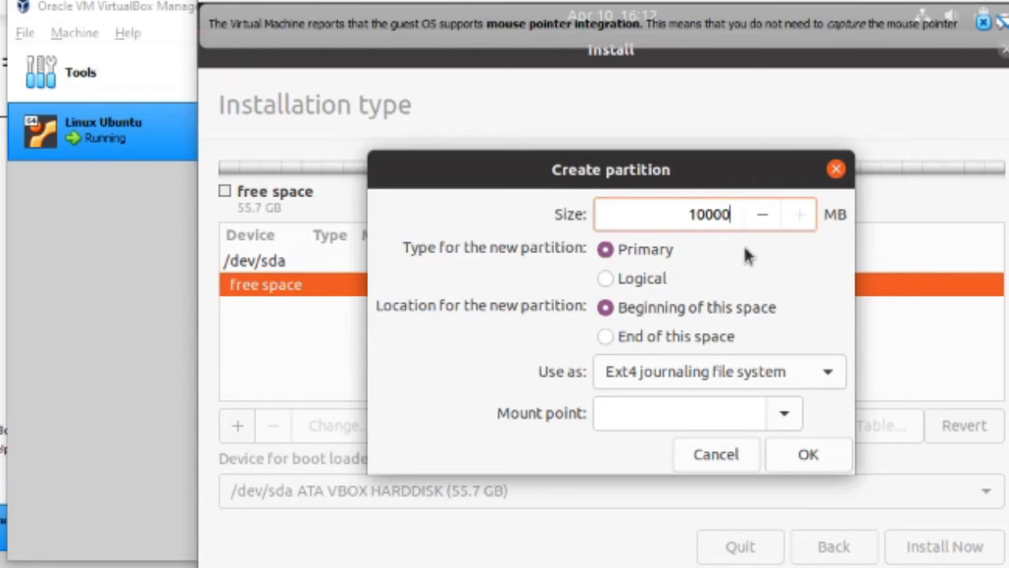
{"action": "left_click", "coordinate": [607, 248]}
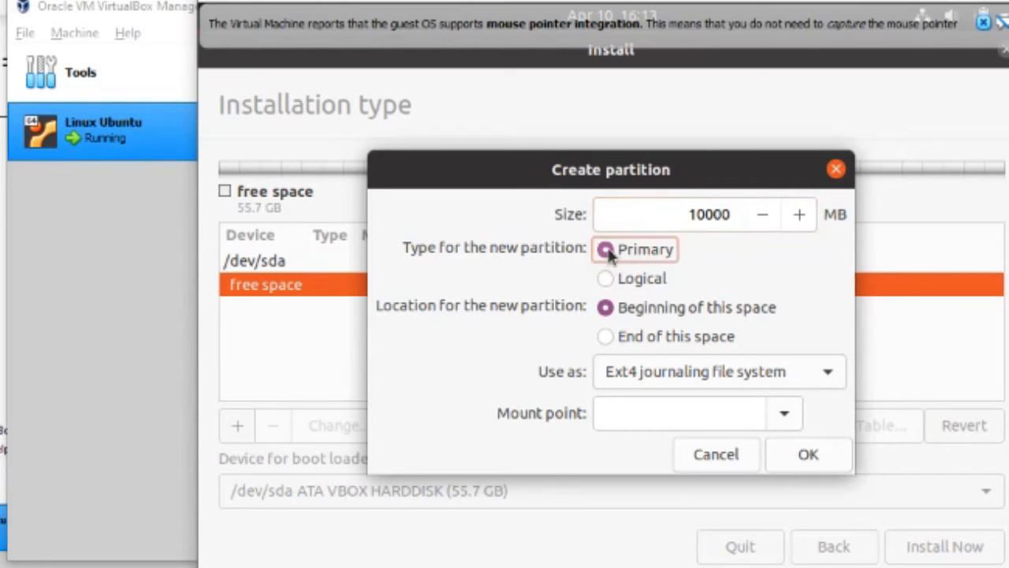
{"action": "left_click", "coordinate": [609, 310]}
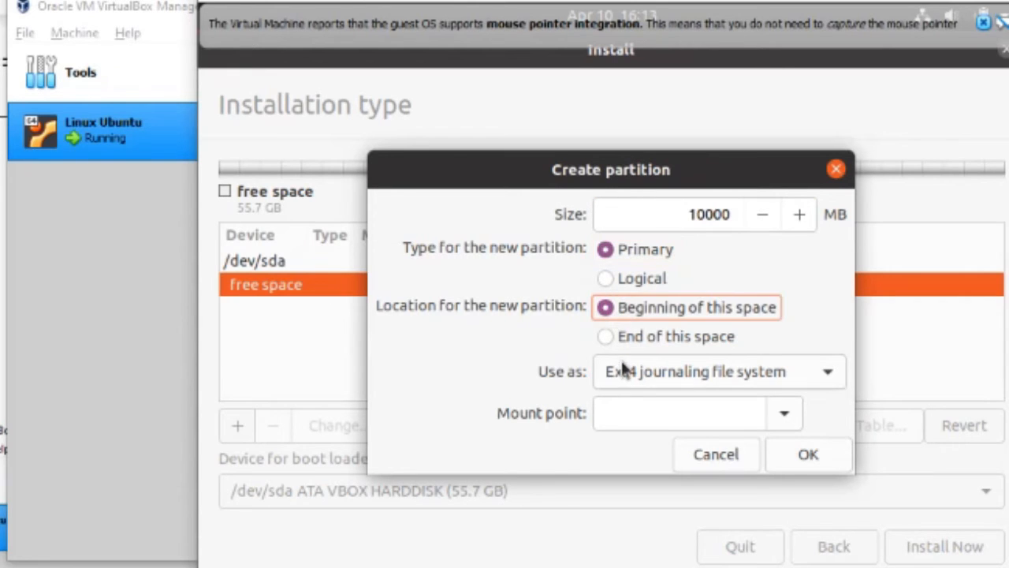
{"action": "left_click", "coordinate": [785, 417]}
{"action": "left_click", "coordinate": [612, 141]}
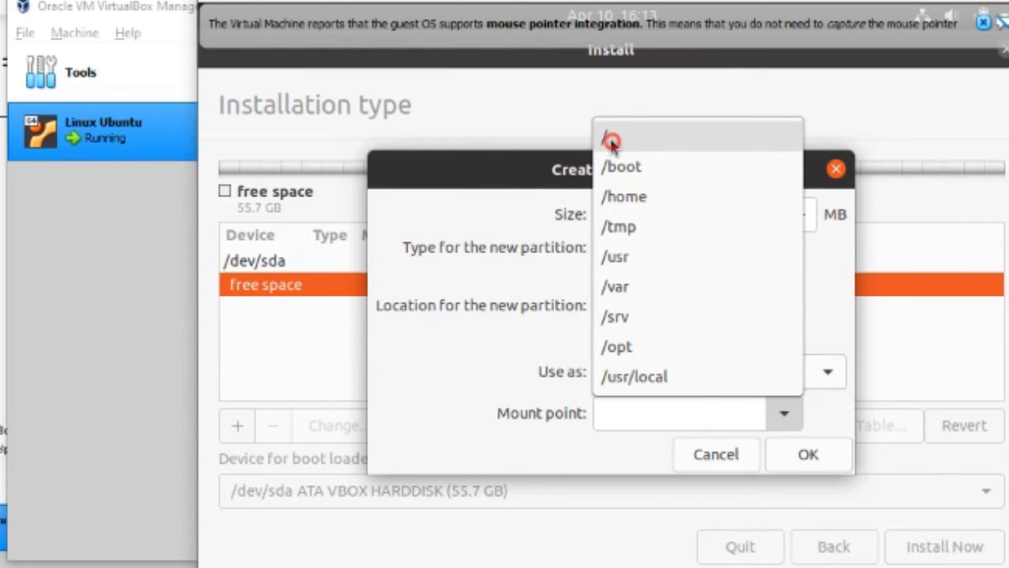
{"action": "left_click", "coordinate": [628, 414]}
{"action": "double_click", "coordinate": [616, 414]}
{"action": "left_click", "coordinate": [810, 456]}
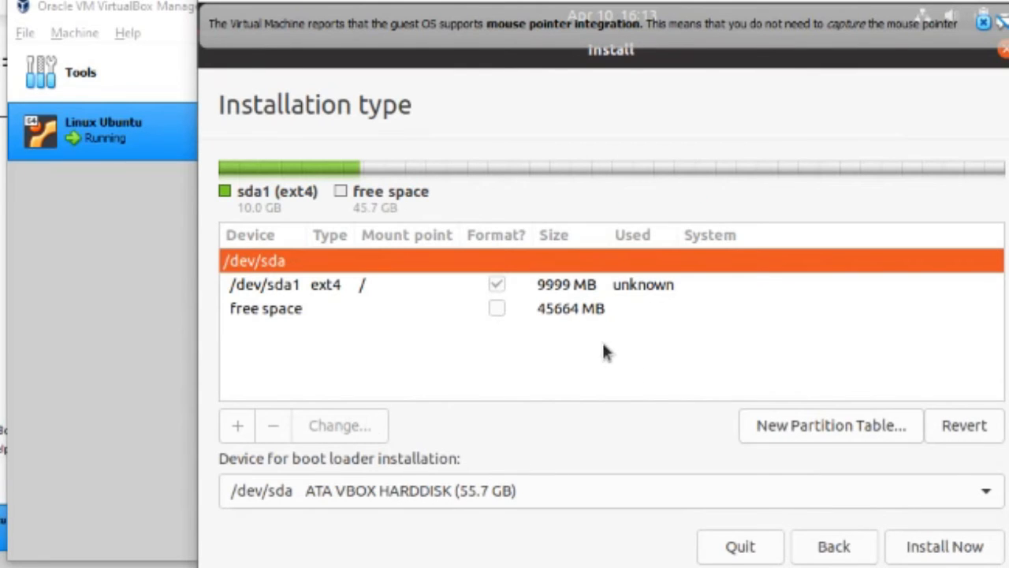
{"action": "left_click", "coordinate": [560, 313]}
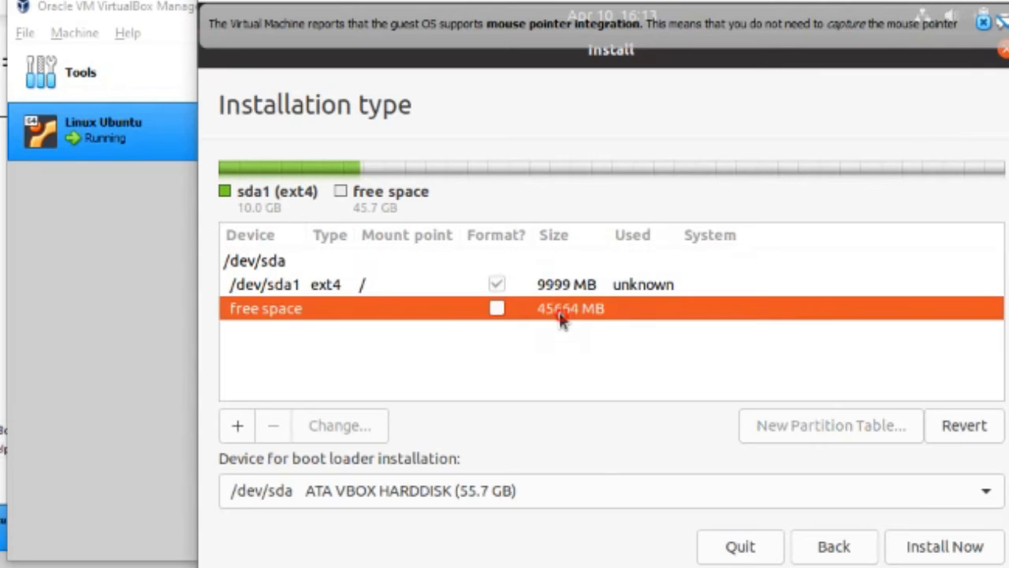
Add a 7000 MB logical ext4 partition at the start of the free space, mounted at /home
{"action": "left_click", "coordinate": [238, 425]}
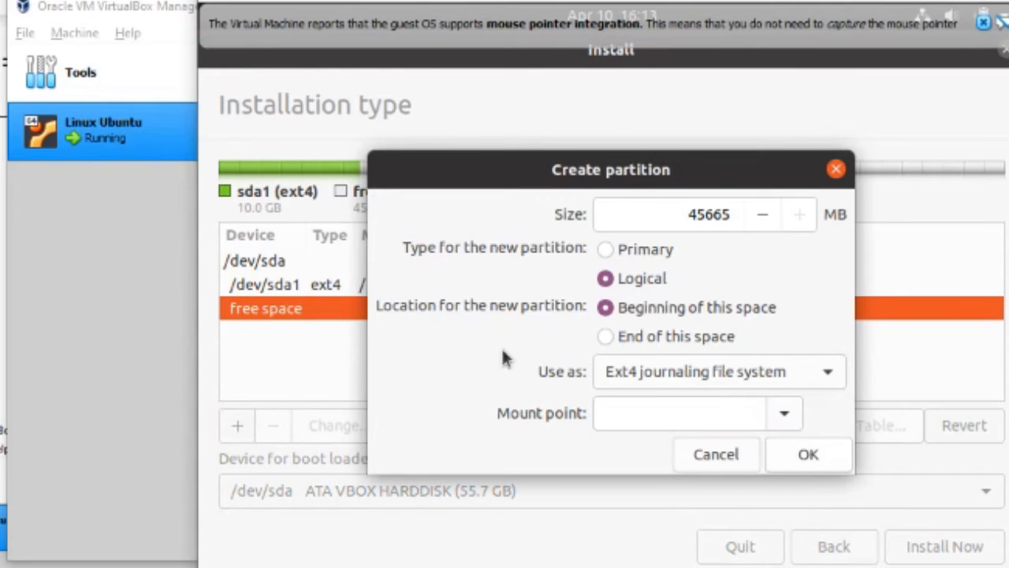
{"action": "double_click", "coordinate": [763, 211]}
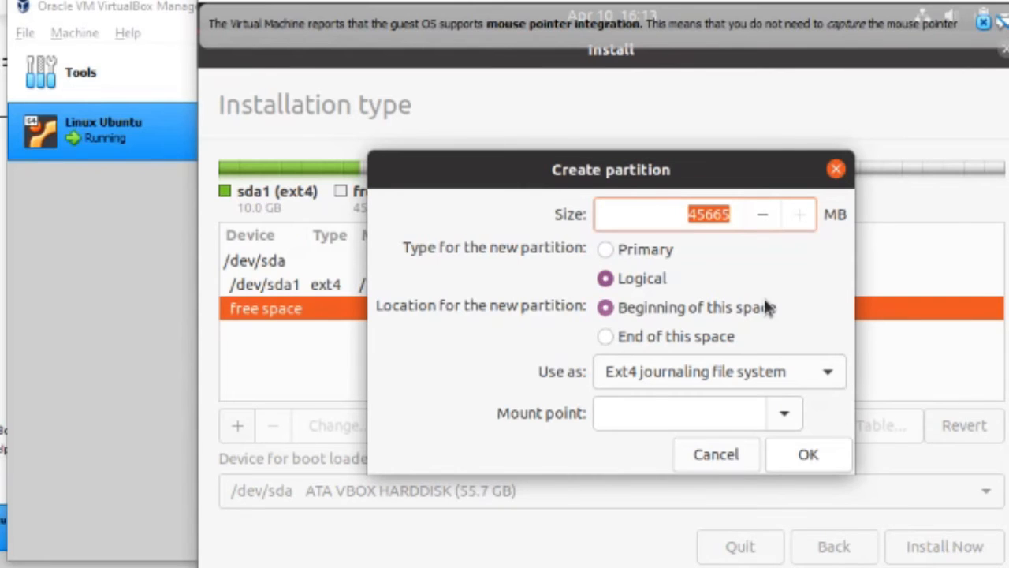
{"action": "key", "text": "BackSpace"}
{"action": "type", "text": "7000"}
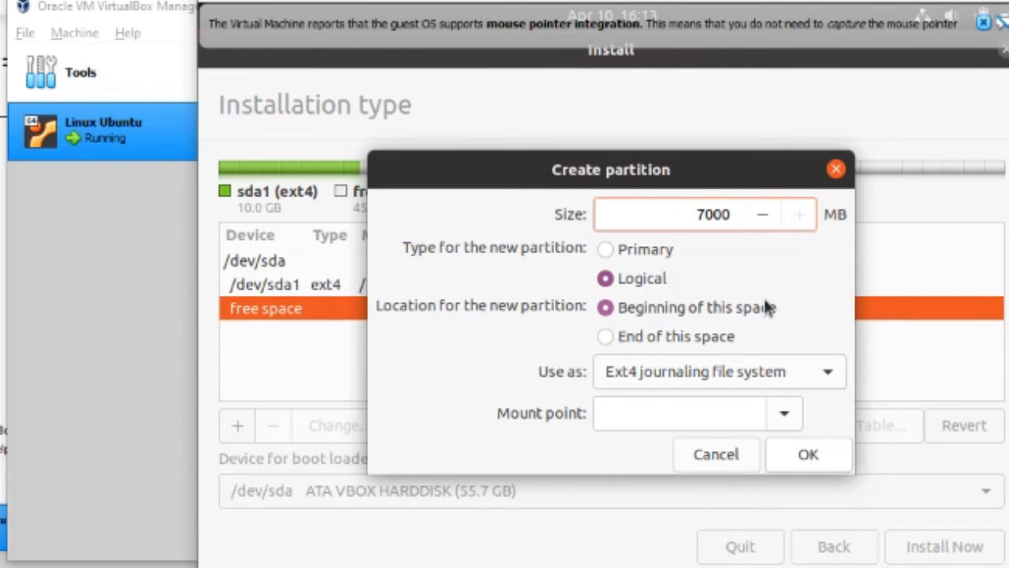
{"action": "left_click", "coordinate": [620, 284]}
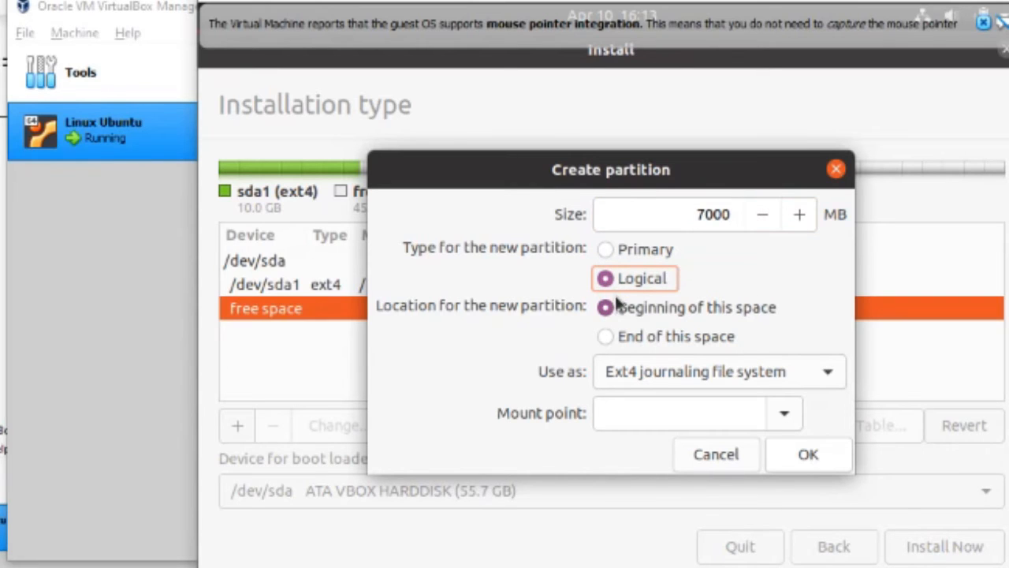
{"action": "left_click", "coordinate": [629, 316]}
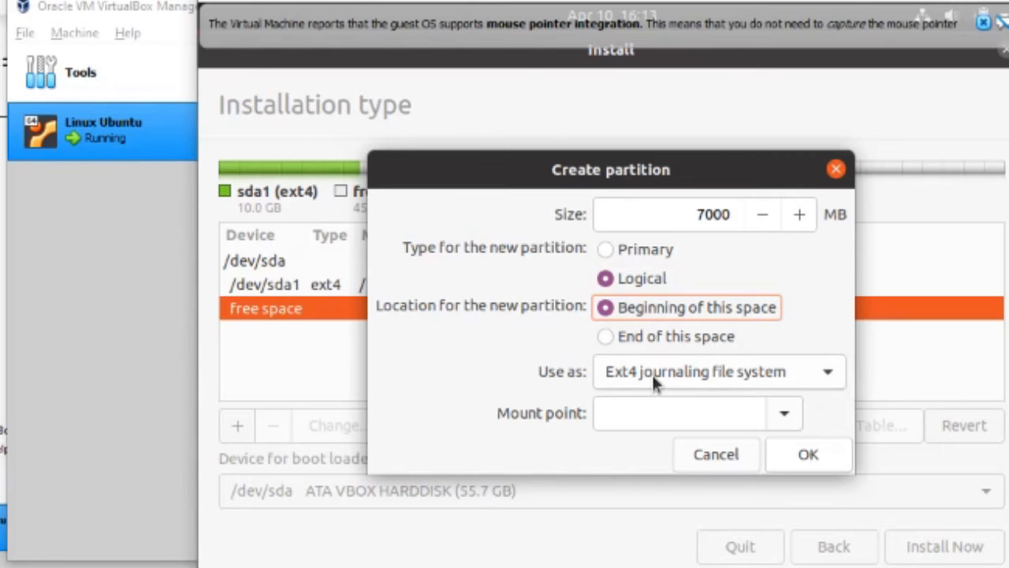
{"action": "left_click", "coordinate": [787, 414]}
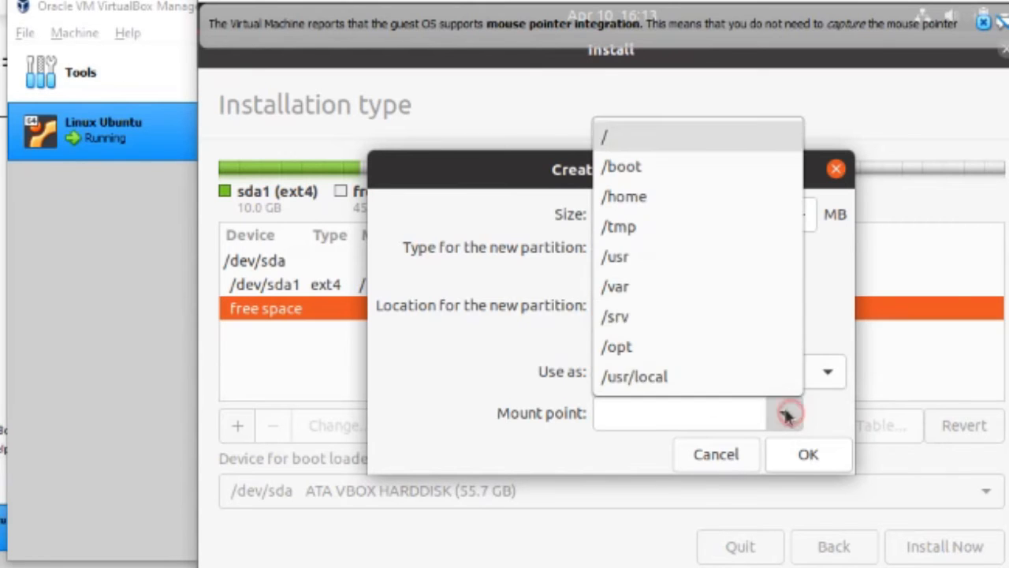
{"action": "left_click", "coordinate": [652, 197]}
{"action": "left_click", "coordinate": [809, 458]}
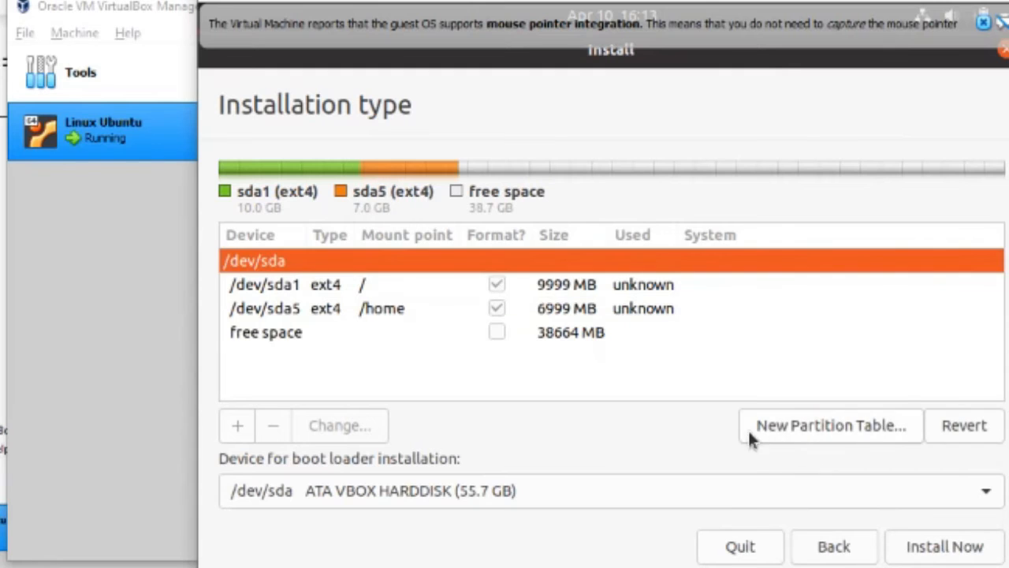
{"action": "left_click", "coordinate": [567, 335]}
Create a 15000 MB logical swap area partition at the beginning of the free space
{"action": "left_click", "coordinate": [239, 425]}
{"action": "left_click_drag", "start_coordinate": [673, 215], "coordinate": [765, 215]}
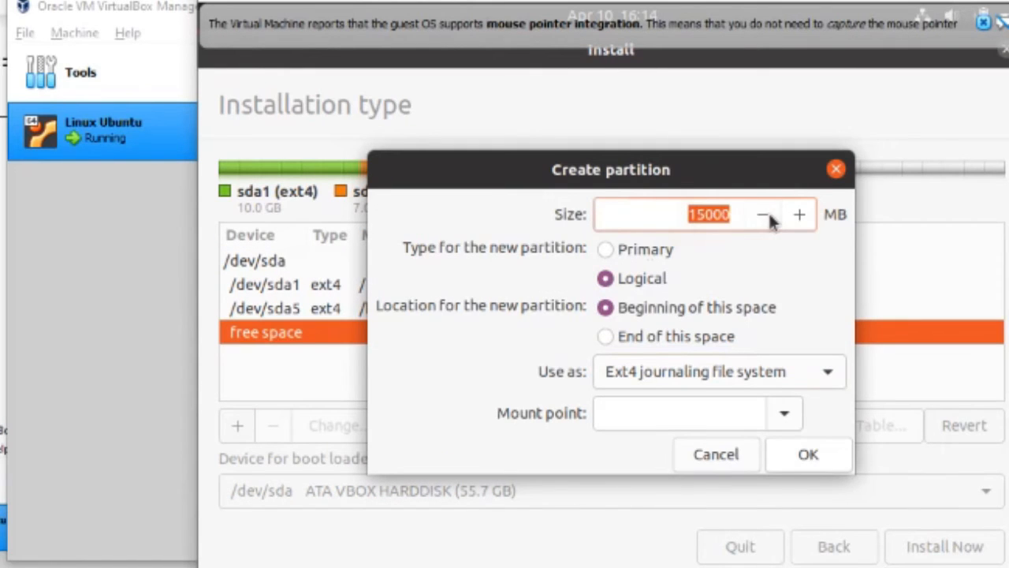
{"action": "key", "text": "BackSpace"}
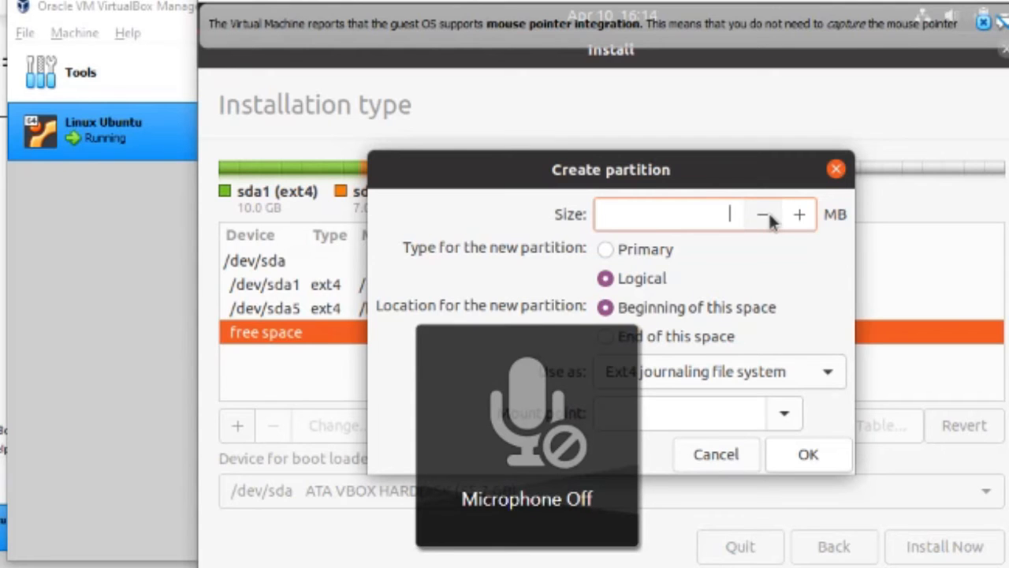
{"action": "type", "text": "15000"}
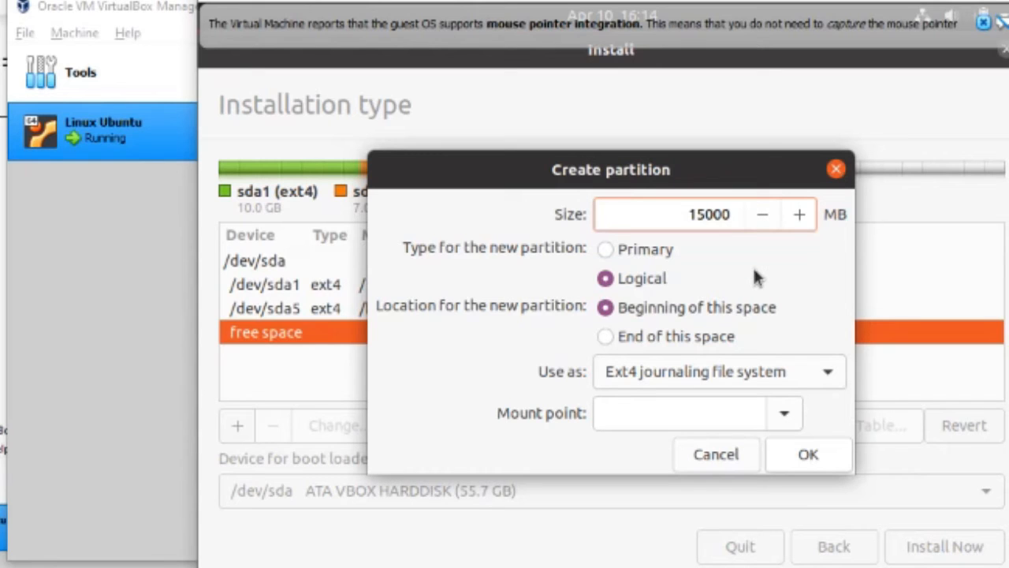
{"action": "left_click", "coordinate": [648, 285]}
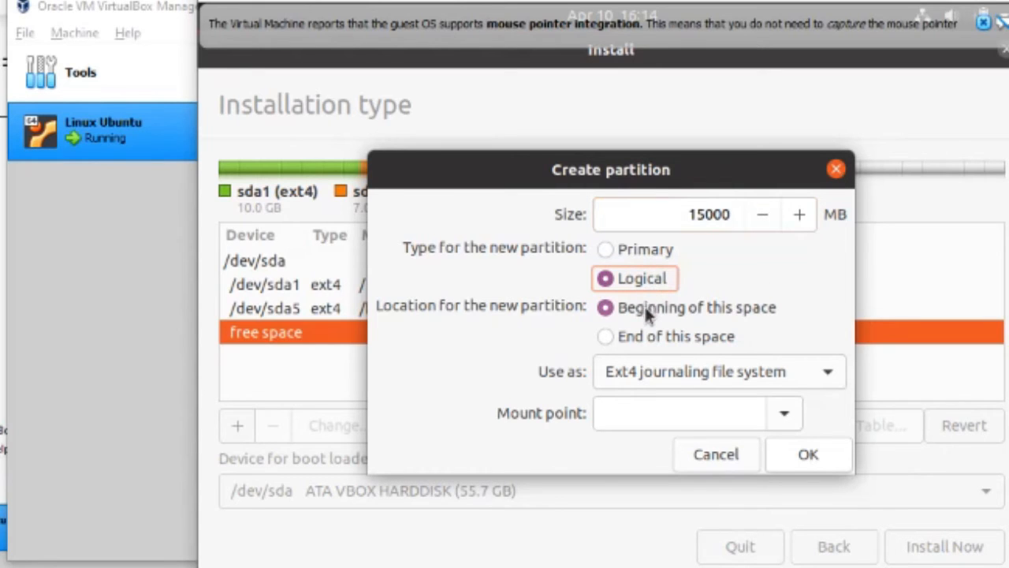
{"action": "left_click", "coordinate": [698, 309]}
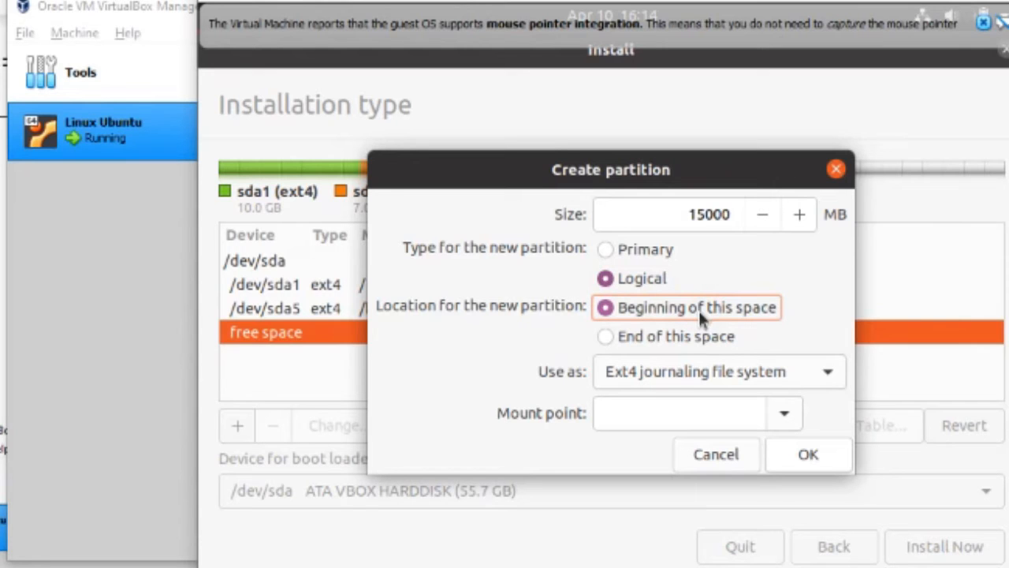
{"action": "left_click", "coordinate": [827, 376]}
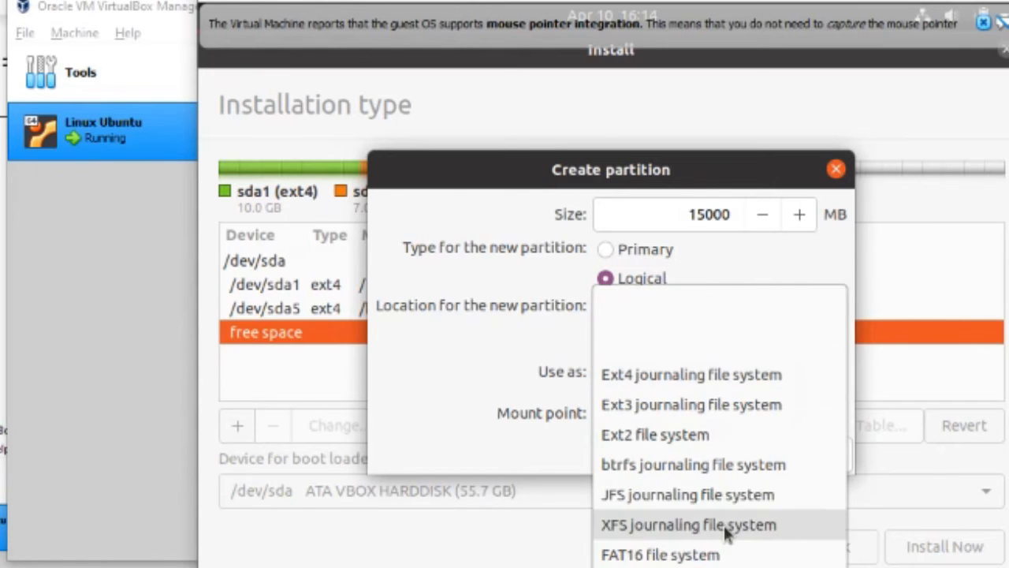
{"action": "scroll", "coordinate": [663, 544], "scroll_direction": "down", "scroll_amount": 3}
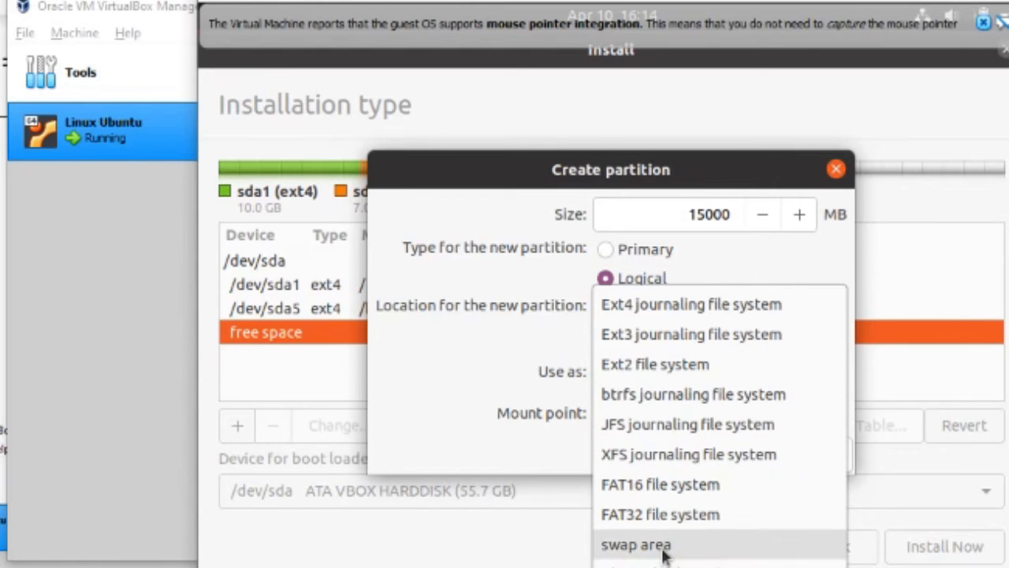
{"action": "left_click", "coordinate": [663, 544]}
{"action": "left_click", "coordinate": [821, 421]}
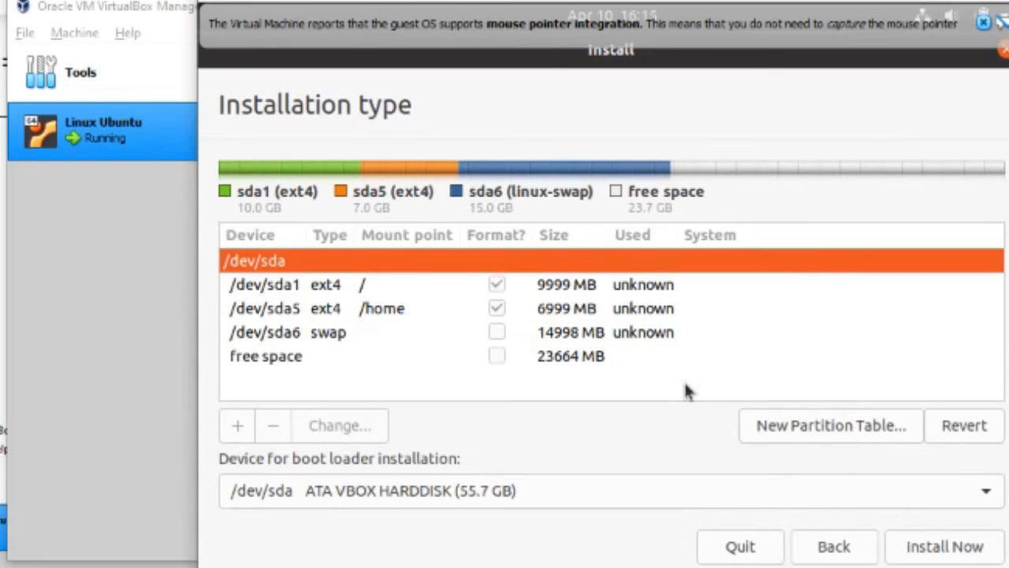
Start the installation and confirm writing the partition changes to disk
{"action": "left_click", "coordinate": [589, 361]}
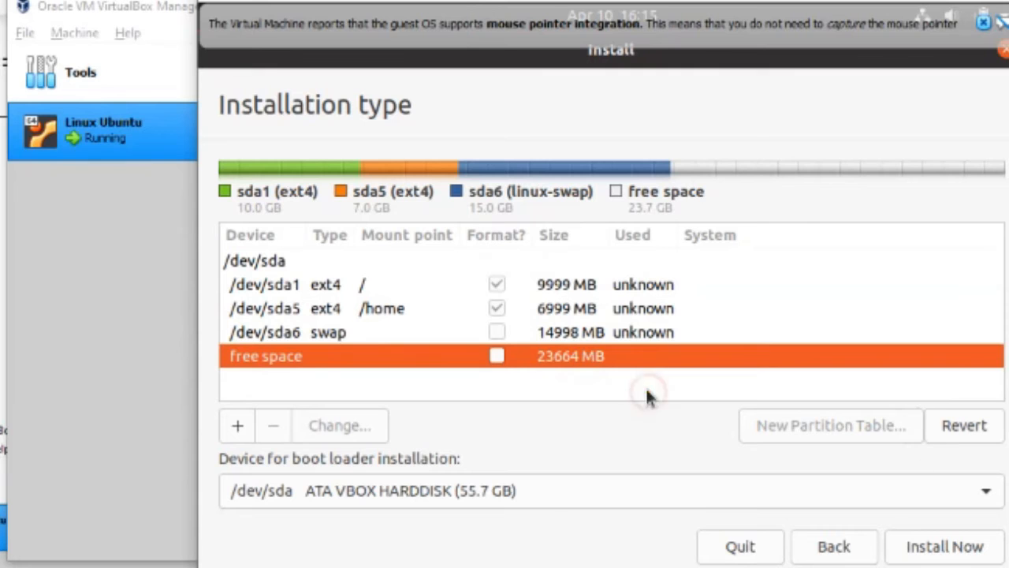
{"action": "left_click", "coordinate": [971, 550]}
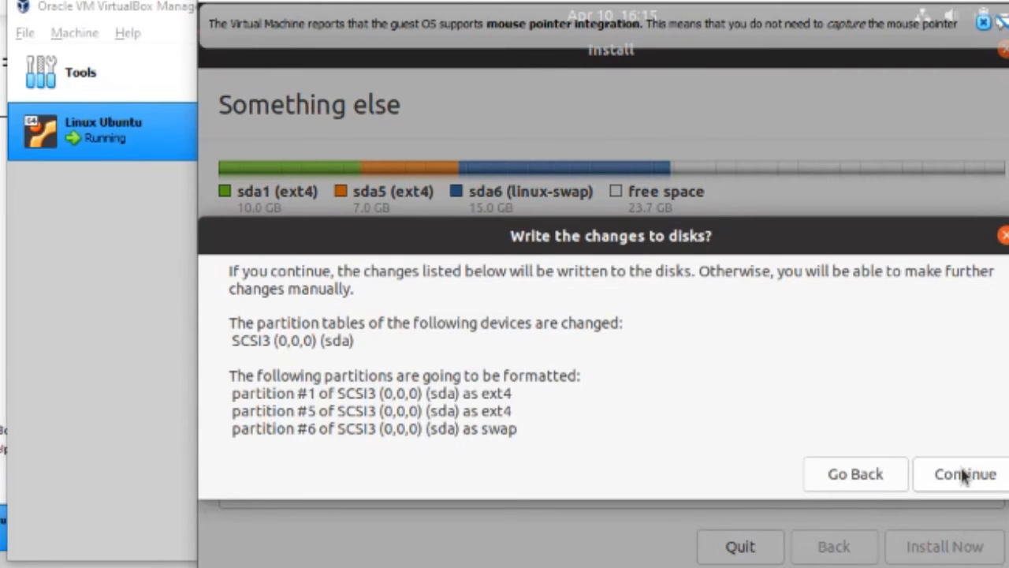
{"action": "left_click", "coordinate": [964, 473]}
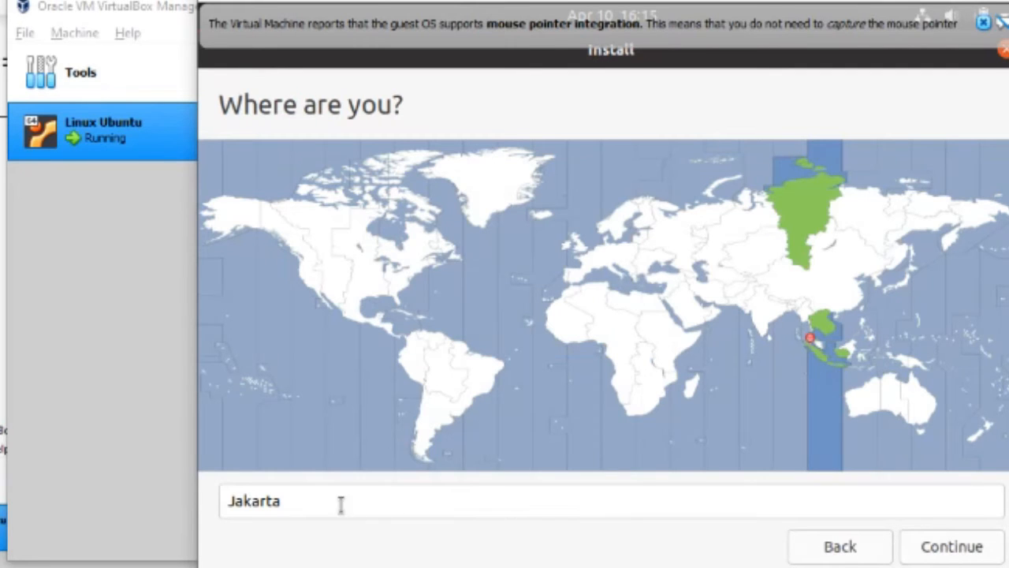
Accept Jakarta as the time zone, then enter your name and a computer name
{"action": "left_click", "coordinate": [978, 550]}
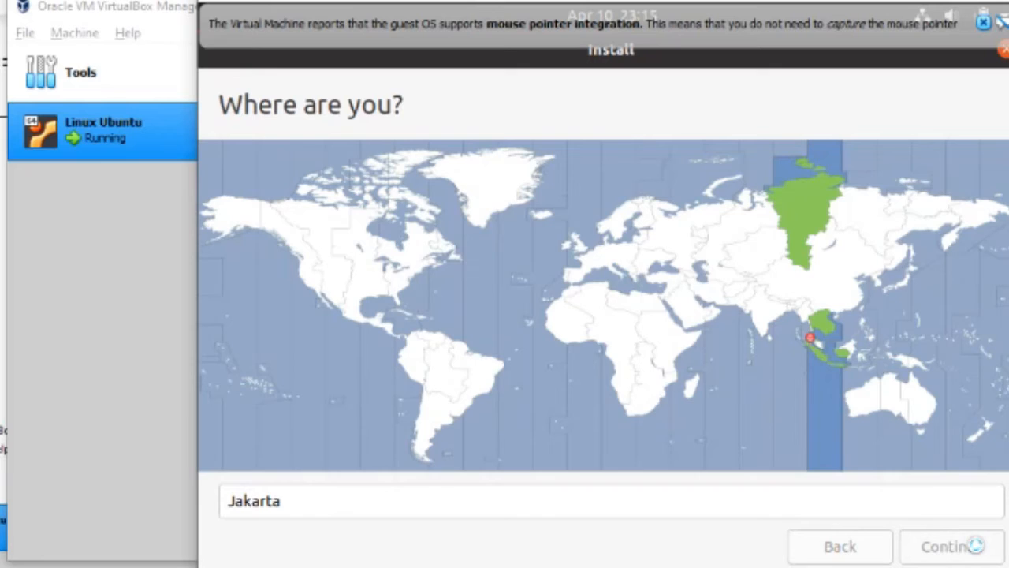
{"action": "key", "text": "XF86AudioMicMute"}
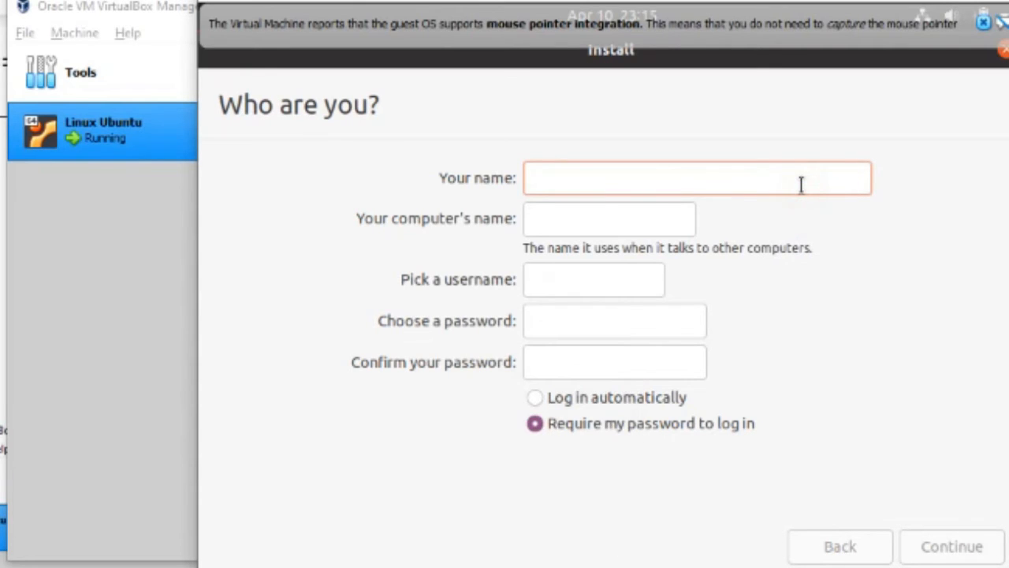
{"action": "type", "text": "v"}
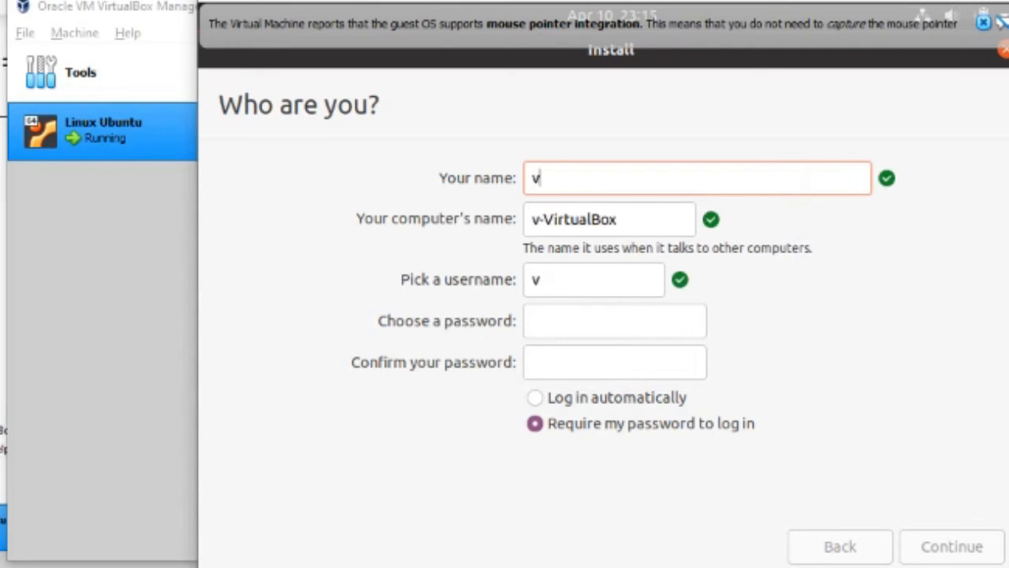
{"action": "type", "text": "s"}
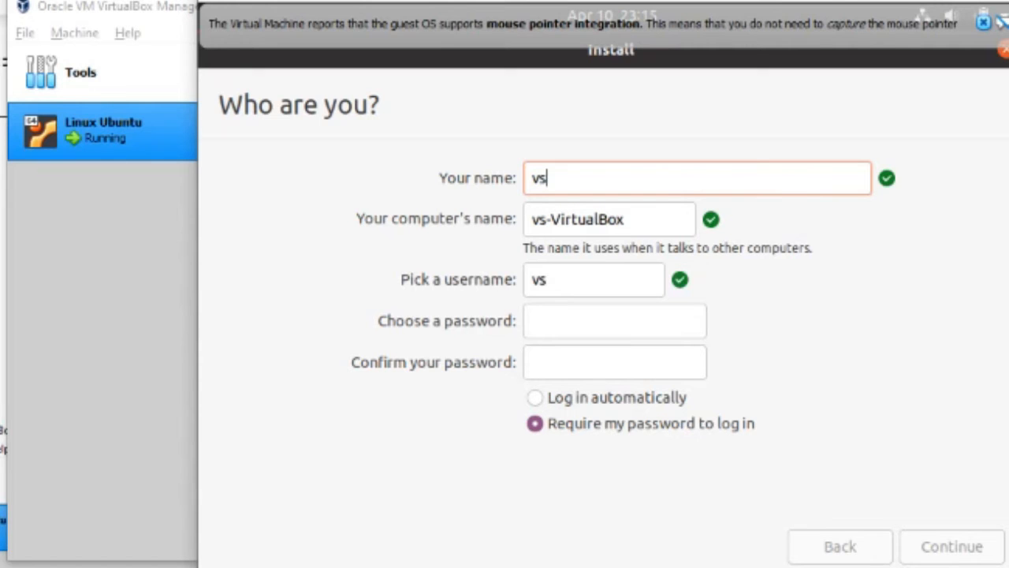
{"action": "type", "text": "g"}
{"action": "key", "text": "BackSpace"}
{"action": "key", "text": "BackSpace"}
{"action": "key", "text": "BackSpace"}
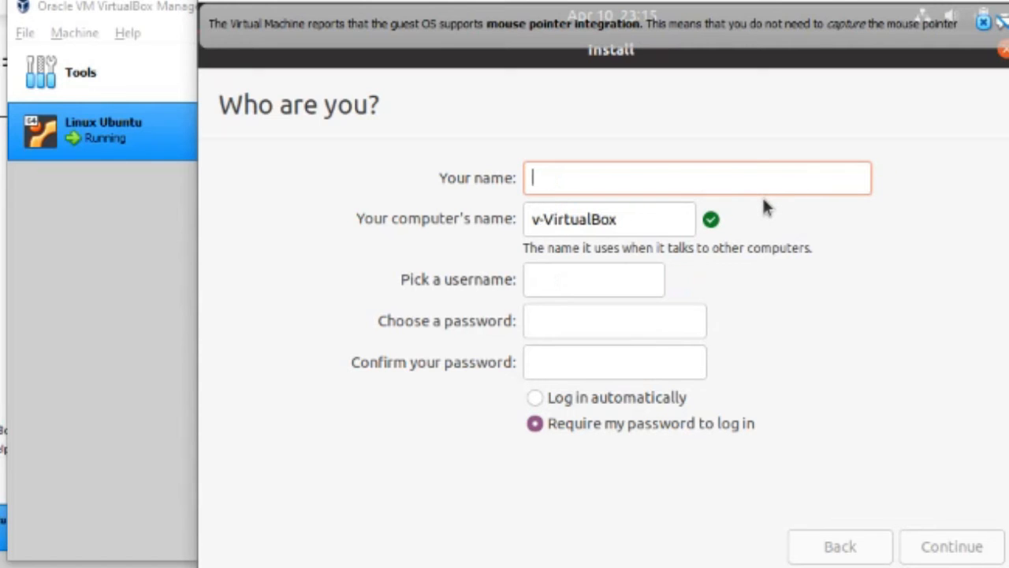
{"action": "type", "text": "VIP_"}
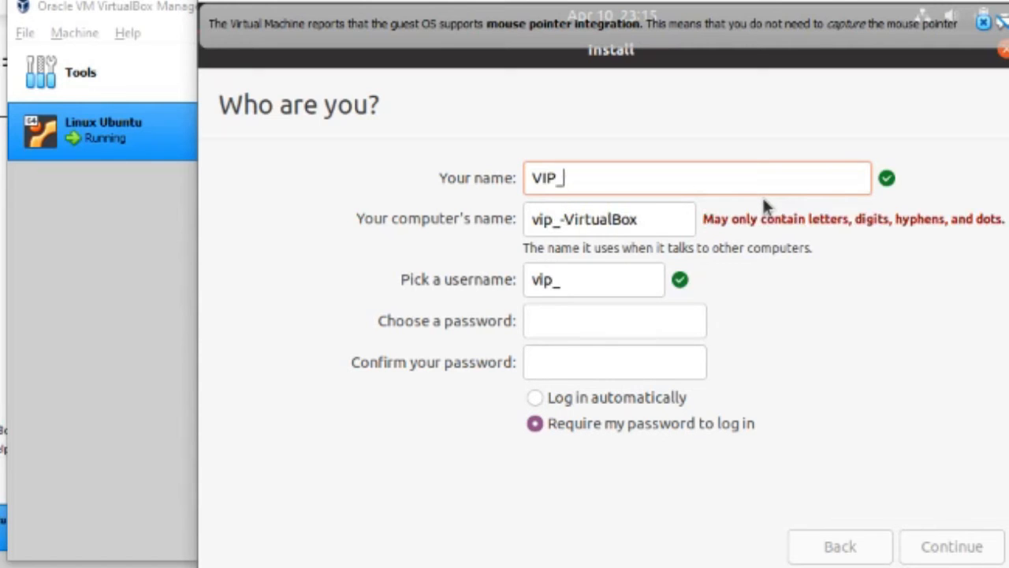
{"action": "type", "text": "SQUAD_GG"}
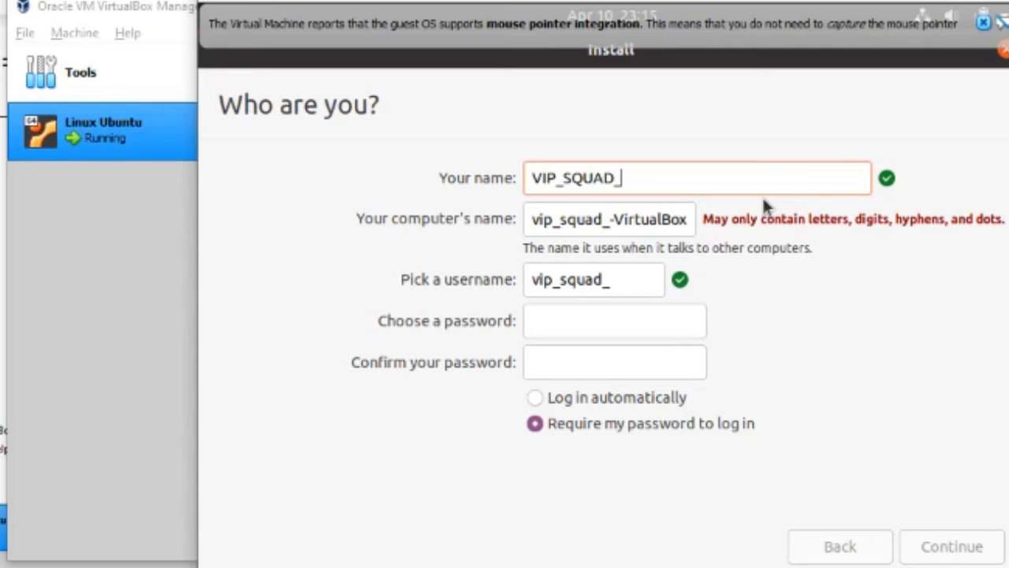
{"action": "triple_click", "coordinate": [612, 219]}
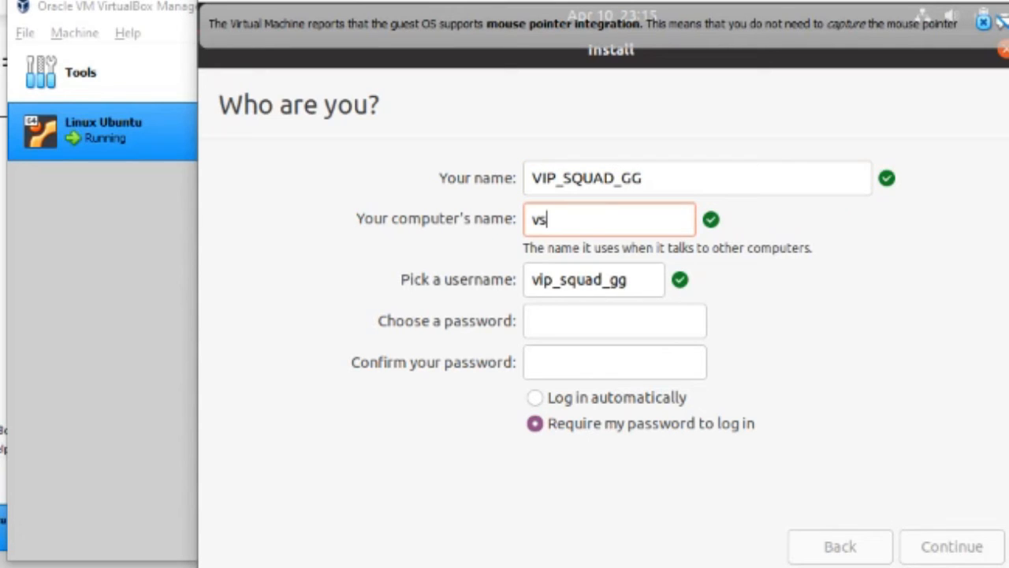
{"action": "type", "text": "g"}
Set the username and account password, confirm the password, and choose automatic login
{"action": "left_click", "coordinate": [579, 277]}
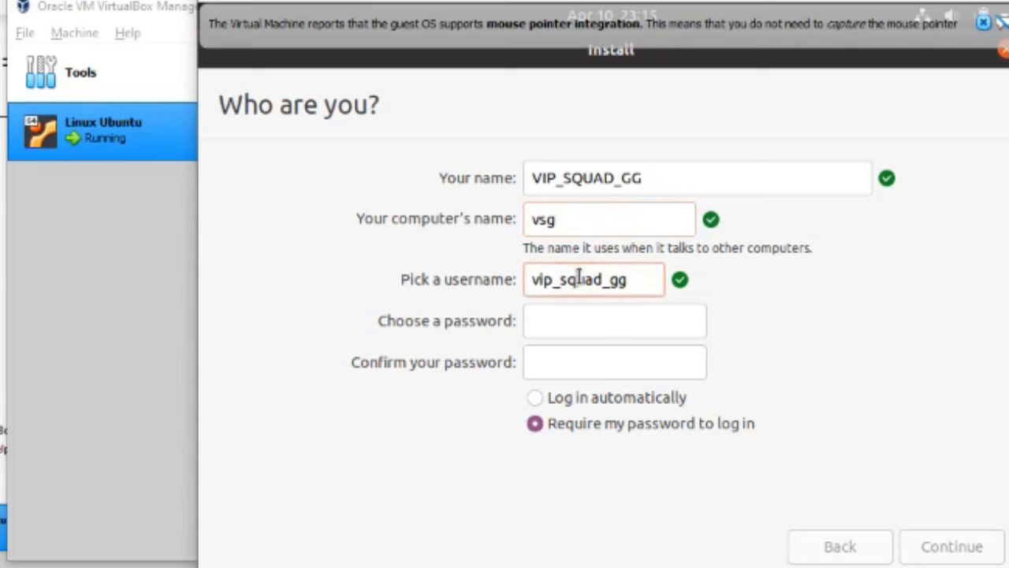
{"action": "double_click", "coordinate": [580, 277]}
{"action": "type", "text": "v"}
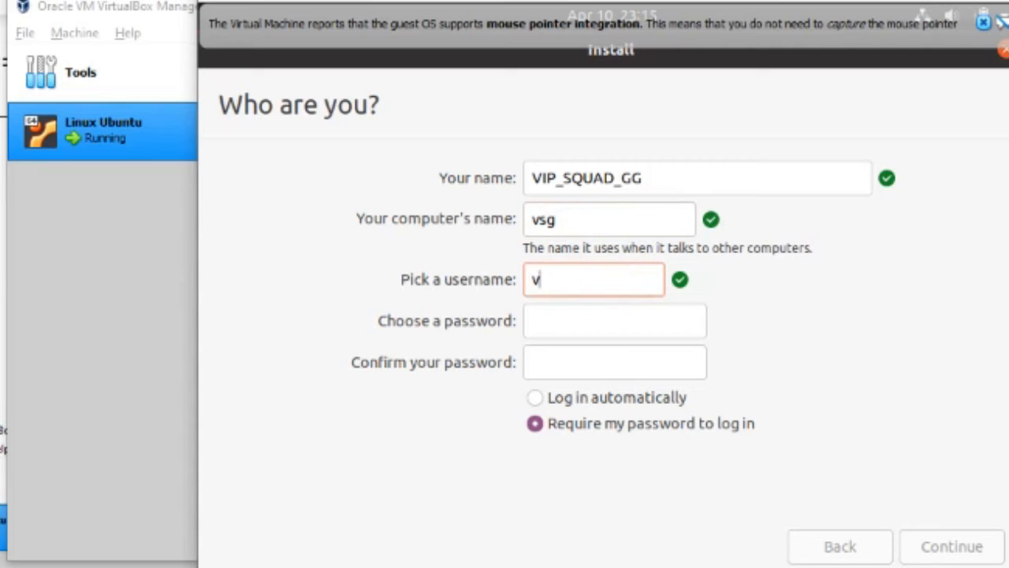
{"action": "type", "text": "sf"}
{"action": "key", "text": "BackSpace"}
{"action": "type", "text": "g"}
{"action": "left_click", "coordinate": [581, 317]}
{"action": "type", "text": "vsg•••••••••"}
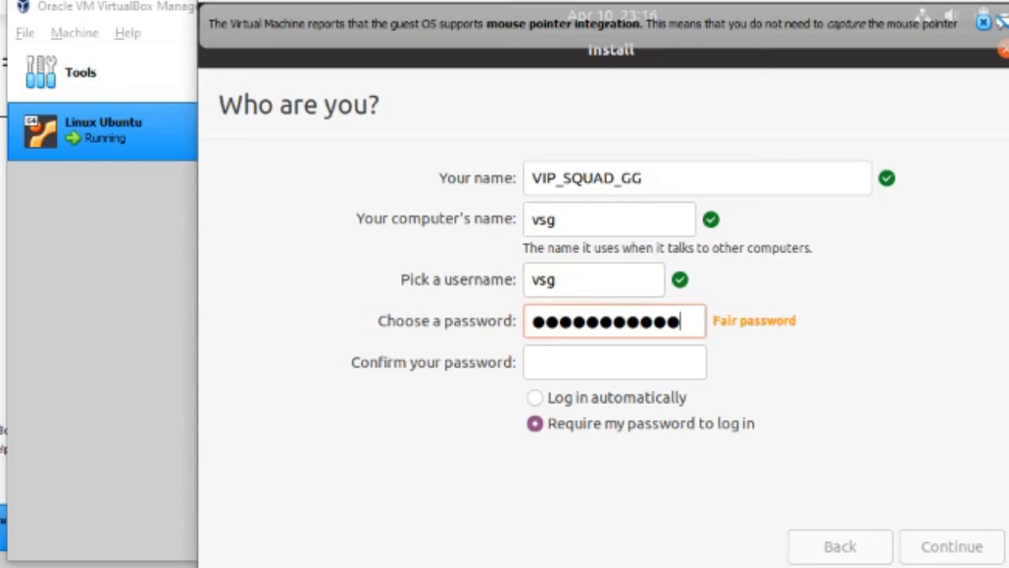
{"action": "key", "text": "Tab"}
{"action": "type", "text": "••••••••••••"}
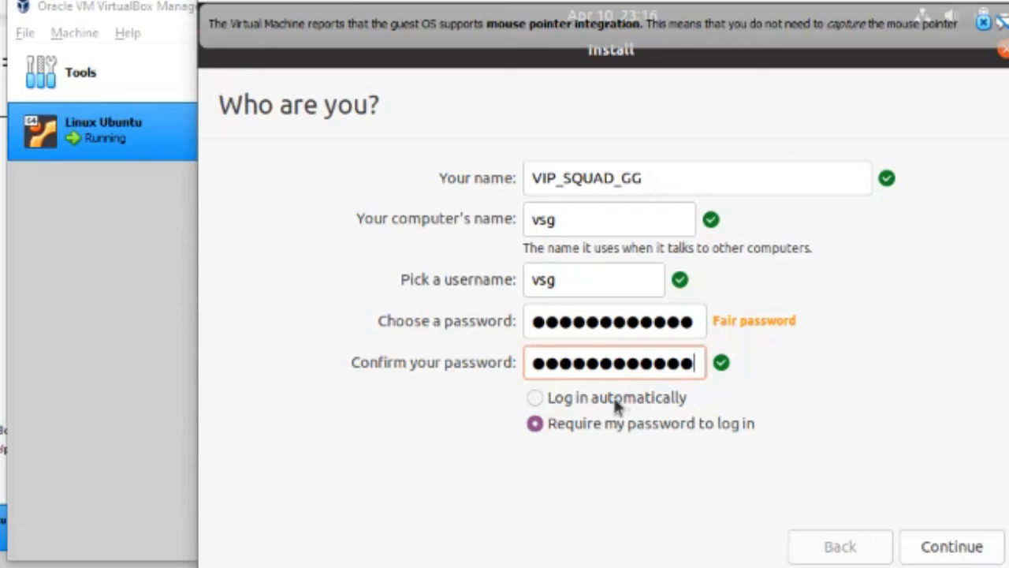
{"action": "left_click", "coordinate": [535, 400]}
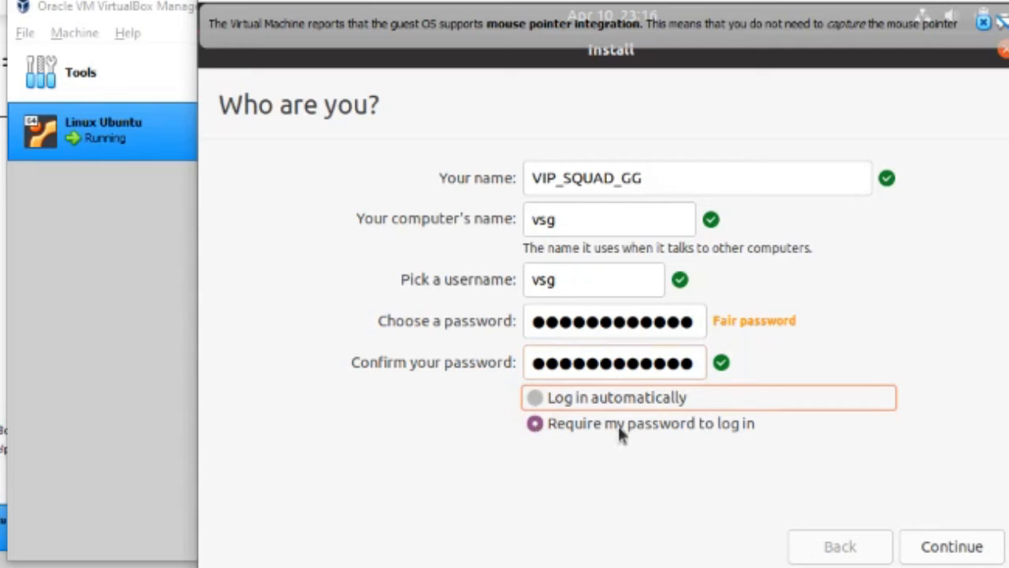
{"action": "key", "text": "space"}
{"action": "left_click", "coordinate": [943, 550]}
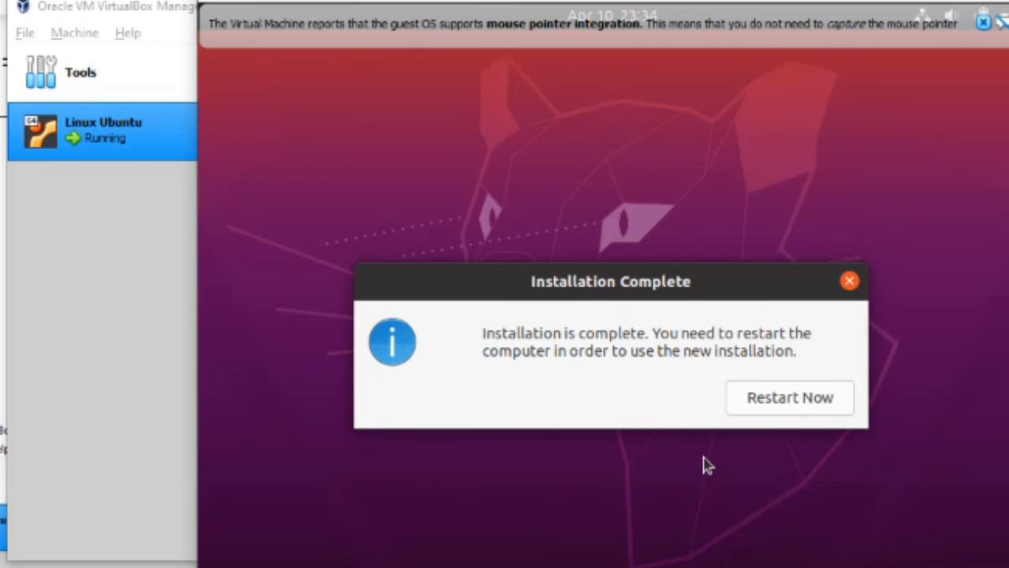
Restart into the newly installed Ubuntu once installation completes
{"action": "left_click", "coordinate": [820, 401]}
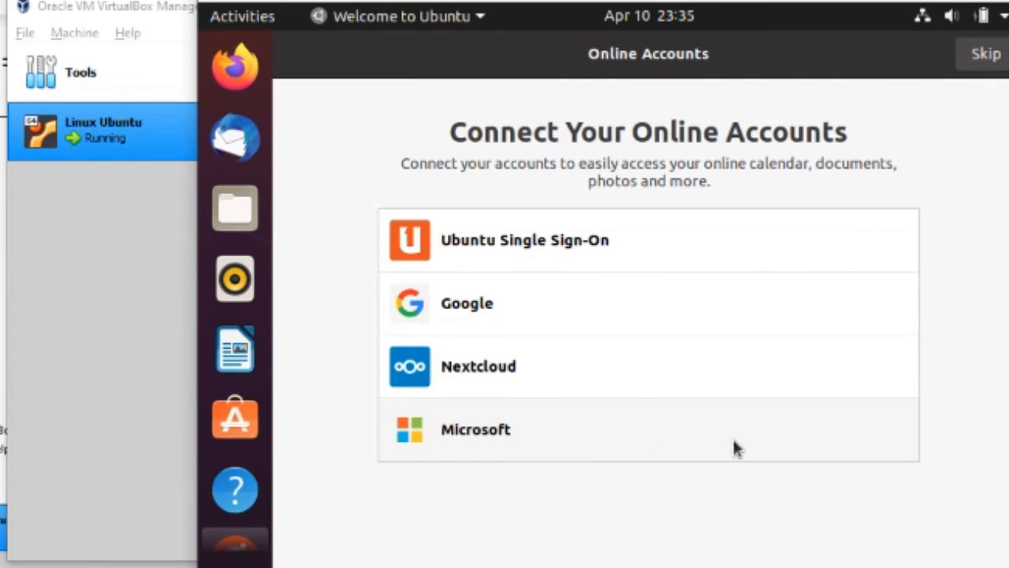
Skip Online Accounts and Livepatch, decline sending system info, and finish the welcome pages
{"action": "left_click", "coordinate": [989, 68]}
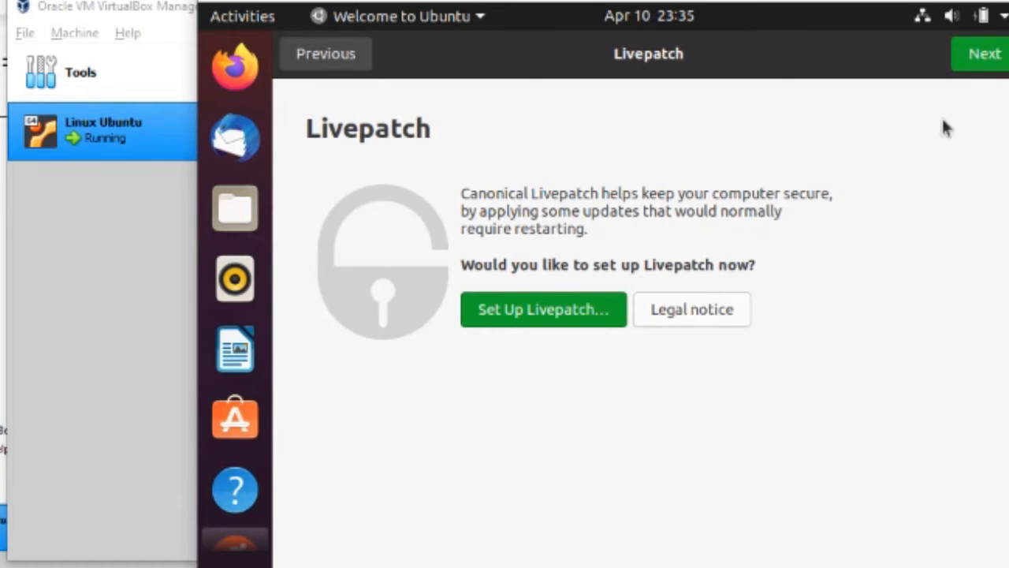
{"action": "left_click", "coordinate": [985, 58]}
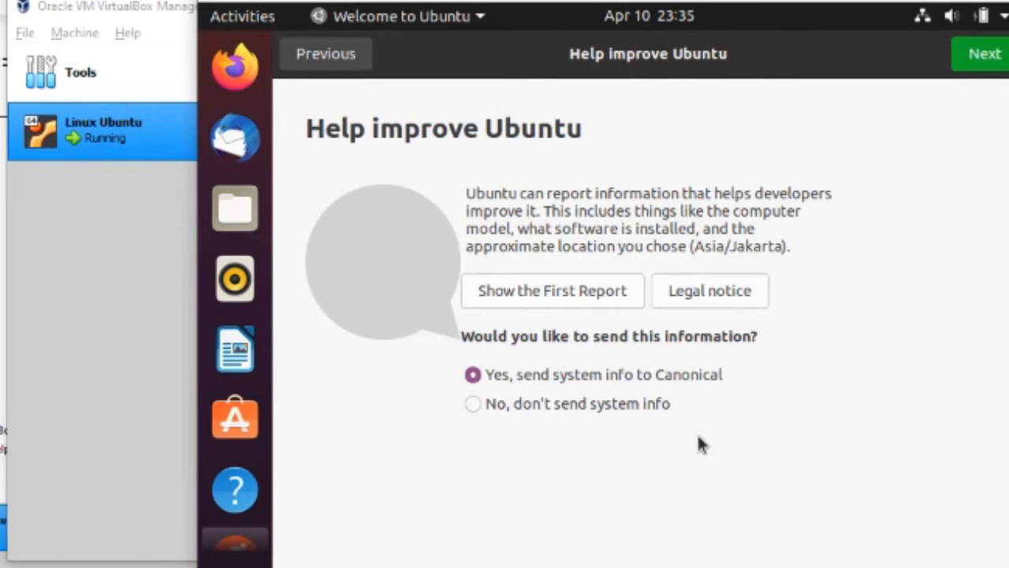
{"action": "left_click", "coordinate": [660, 417]}
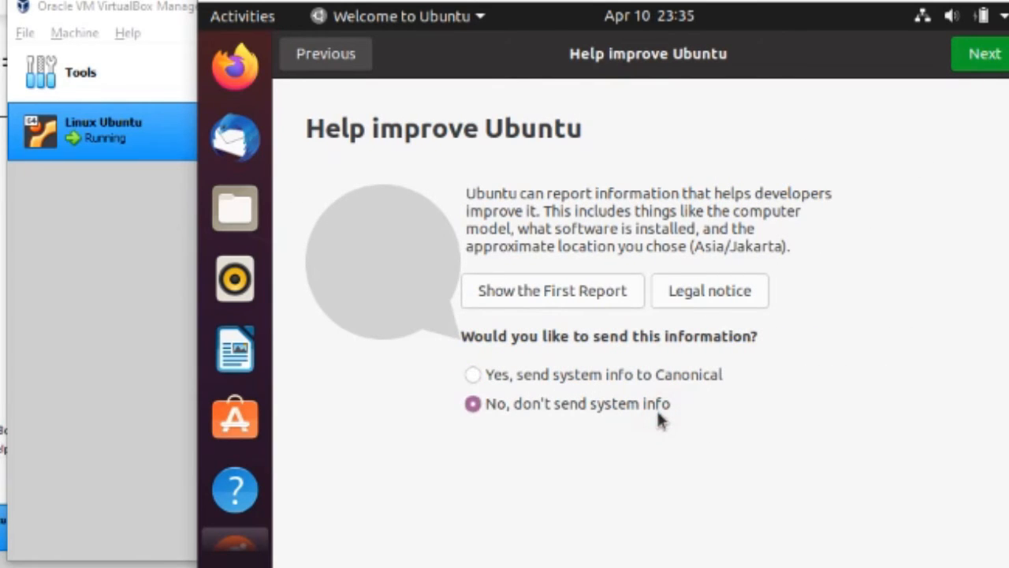
{"action": "left_click", "coordinate": [980, 65]}
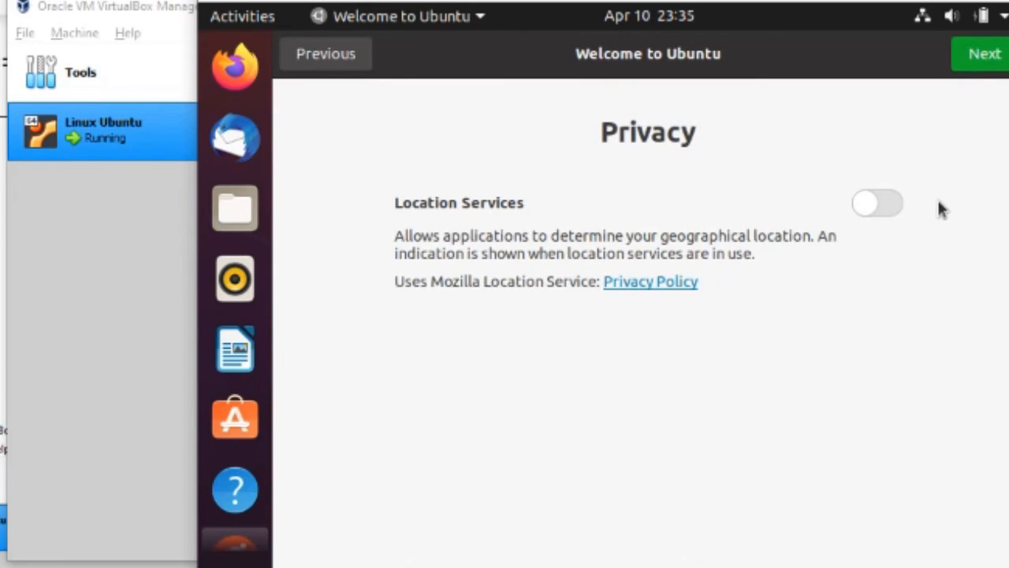
{"action": "left_click", "coordinate": [980, 65]}
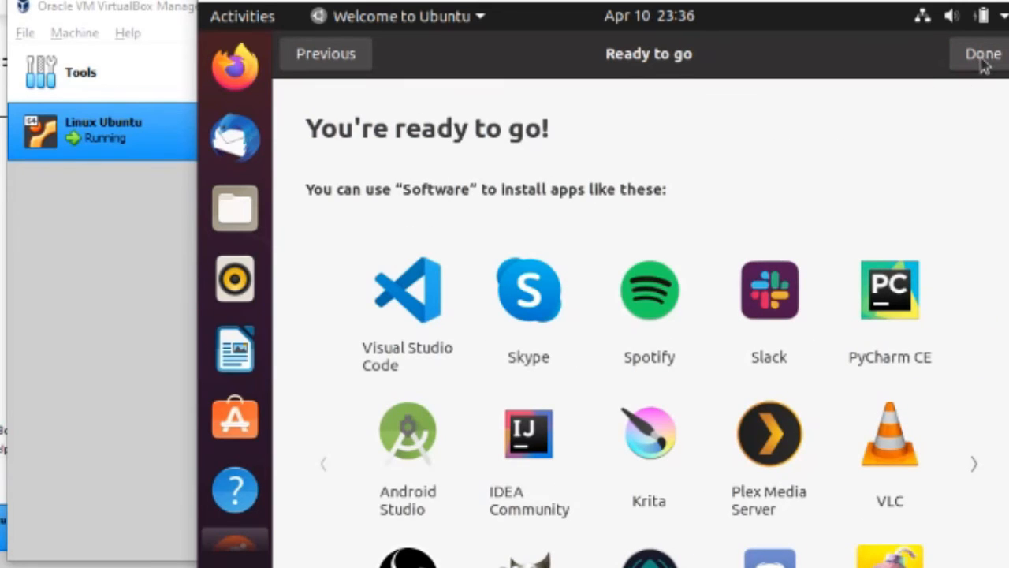
{"action": "left_click", "coordinate": [983, 63]}
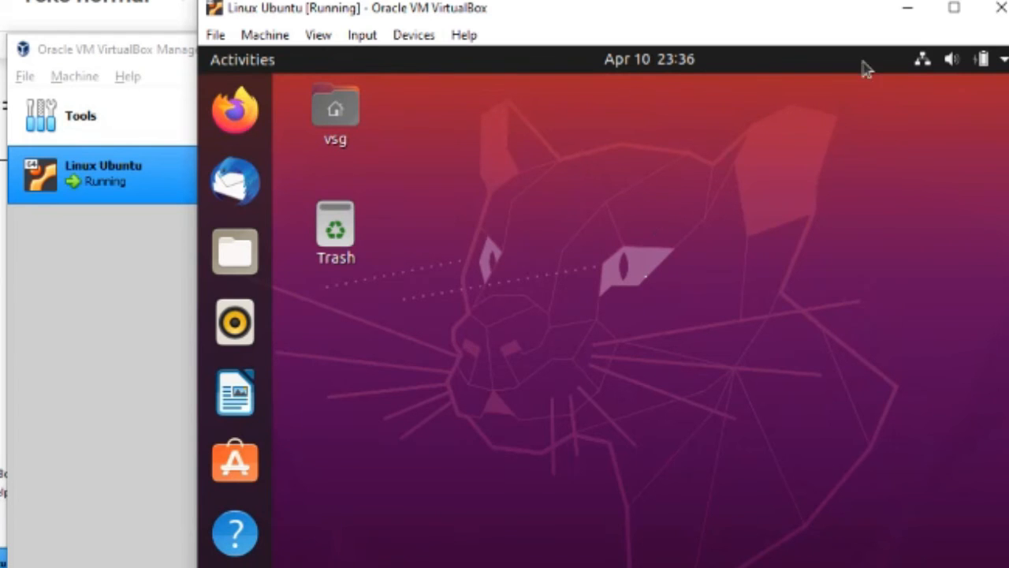
Maximize the VM window with the desktop fitted to it, and open Terminal with Ctrl+Alt+T
{"action": "left_click", "coordinate": [955, 9]}
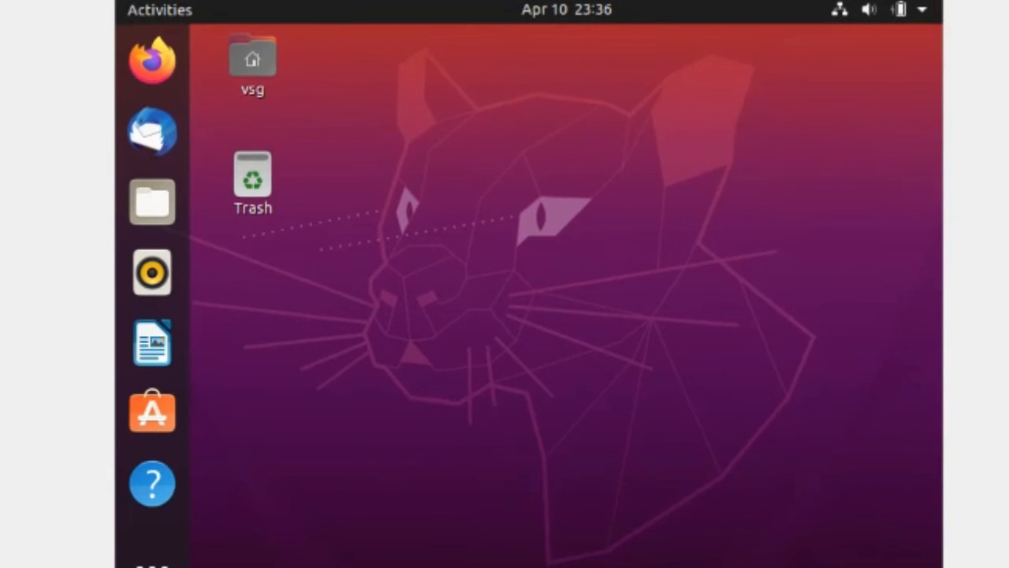
{"action": "left_click", "coordinate": [1008, 0]}
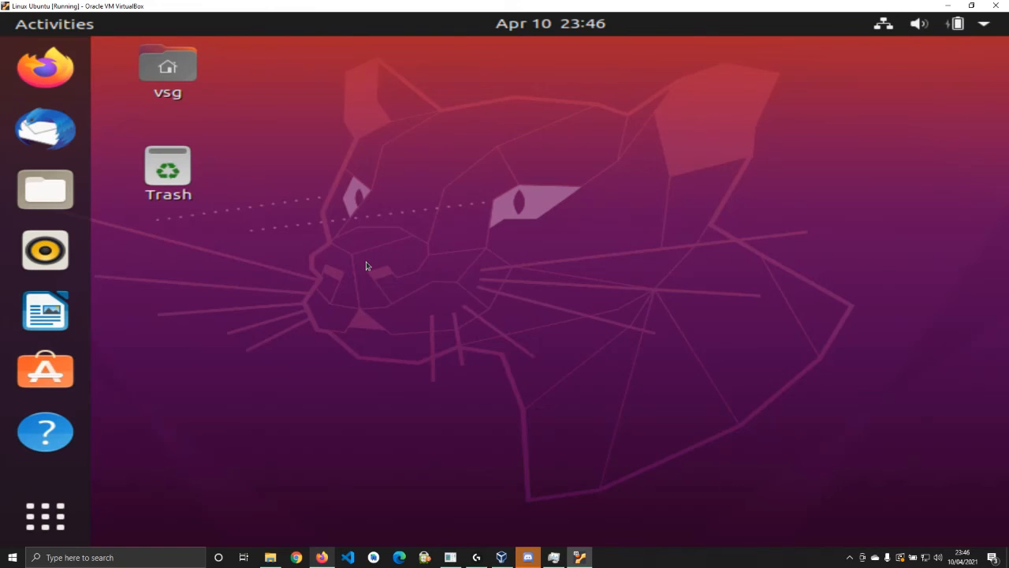
{"action": "key", "text": "ctrl+alt+t"}
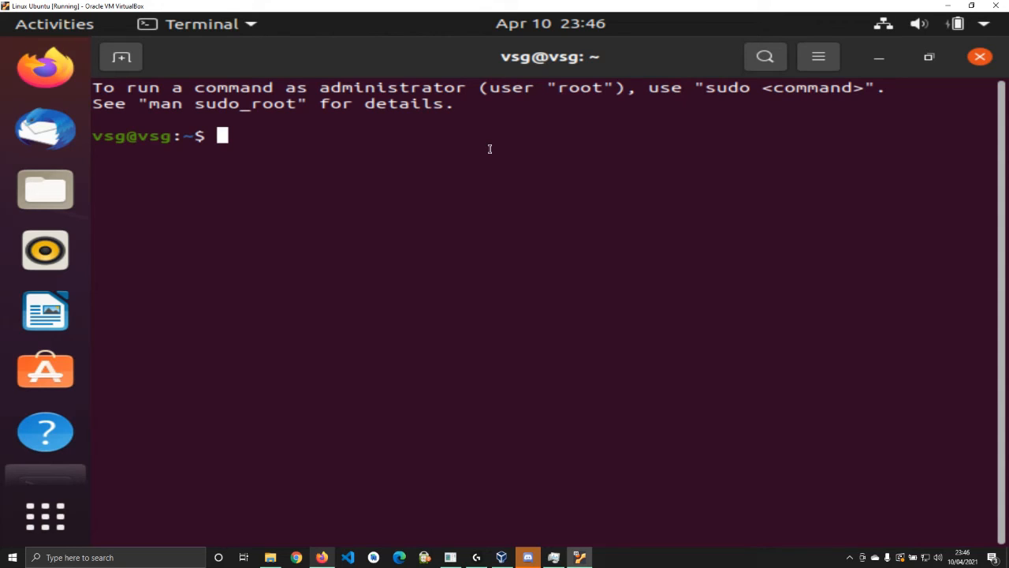
List the contents of /bin with ls /bin
{"action": "type", "text": "/bin"}
{"action": "key", "text": "BackSpace"}
{"action": "key", "text": "BackSpace"}
{"action": "key", "text": "BackSpace"}
{"action": "type", "text": "bin"}
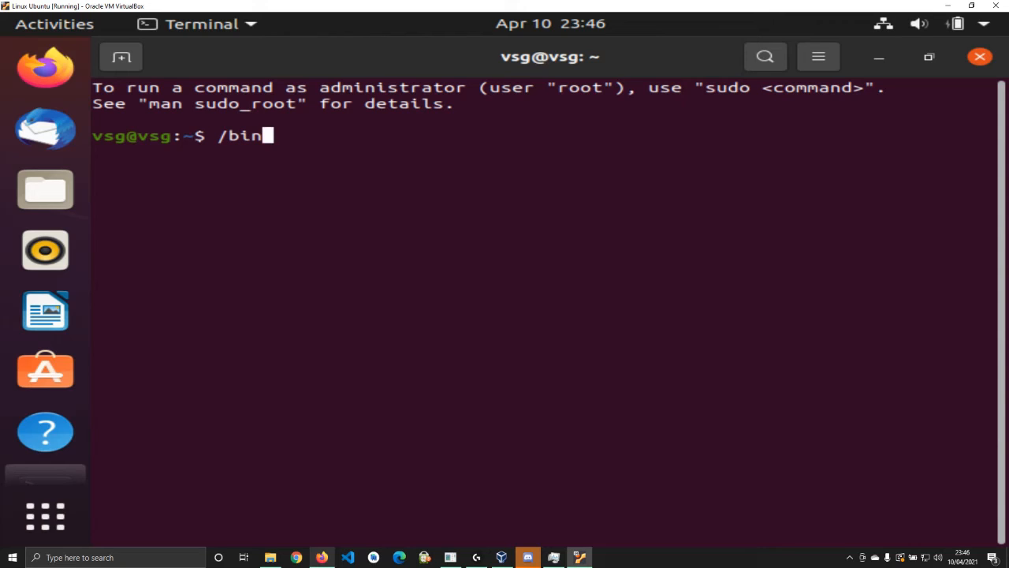
{"action": "key", "text": "BackSpace"}
{"action": "key", "text": "BackSpace"}
{"action": "key", "text": "BackSpace"}
{"action": "key", "text": "BackSpace"}
{"action": "type", "text": "ls "}
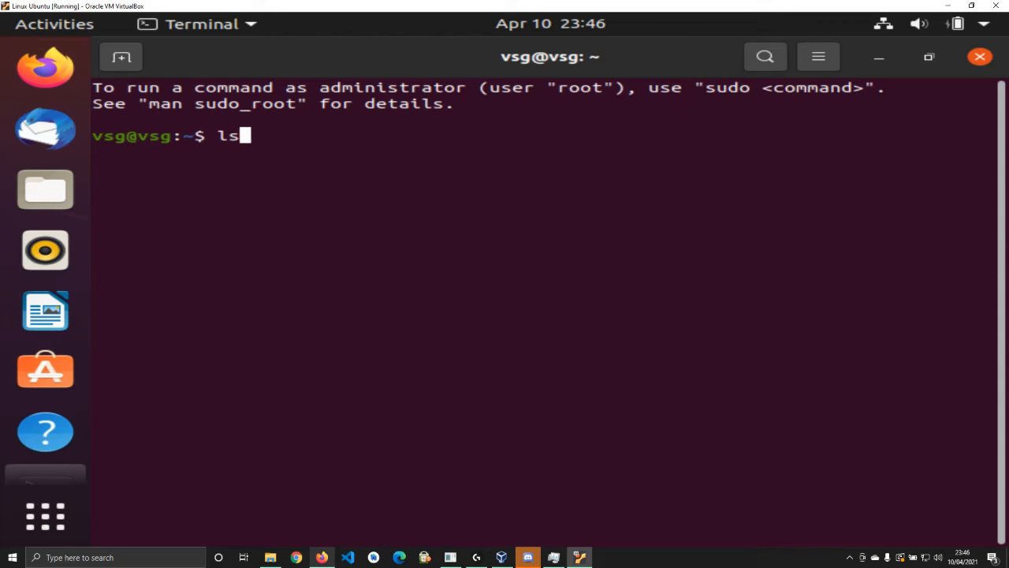
{"action": "type", "text": "/bin"}
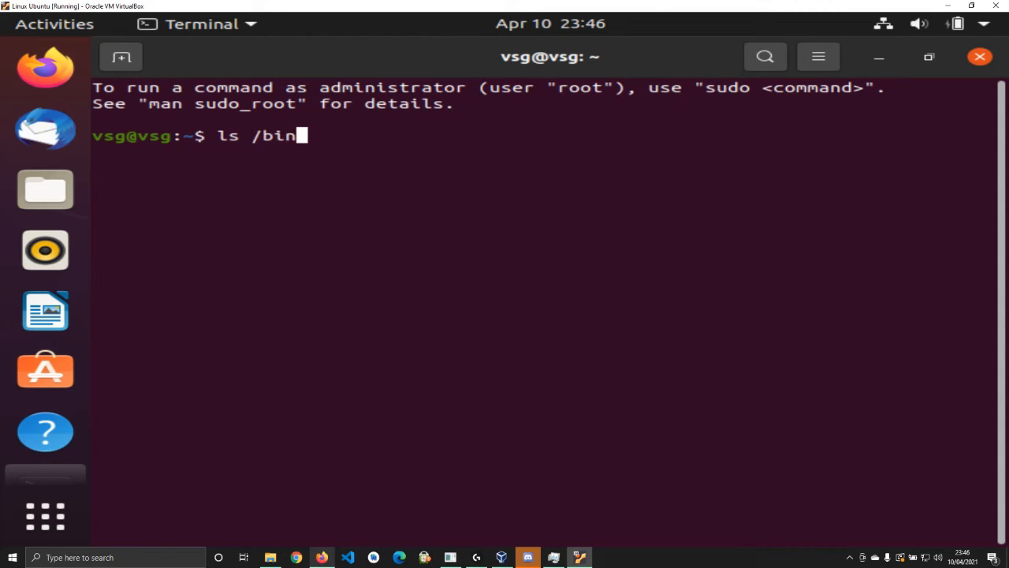
{"action": "key", "text": "Return"}
List the contents of /boot with ls /boot
{"action": "mouse_move", "coordinate": [1002, 533]}
{"action": "left_mouse_down"}
{"action": "mouse_move", "coordinate": [1004, 79]}
{"action": "mouse_move", "coordinate": [1004, 527]}
{"action": "left_mouse_up"}
{"action": "type", "text": "ls /boot"}
{"action": "key", "text": "Return"}
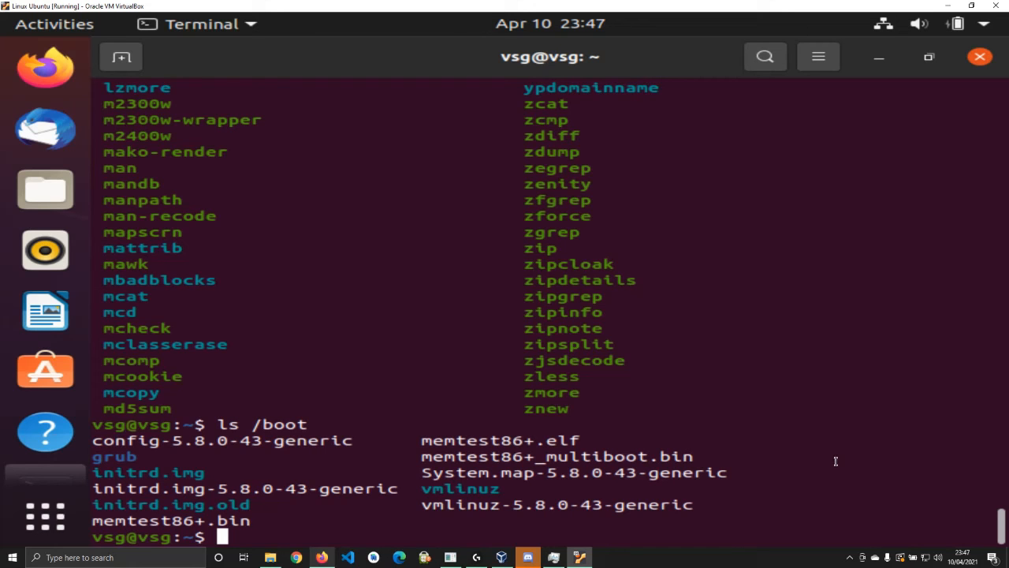
List the contents of /dev in the terminal
{"action": "type", "text": "ls /dev"}
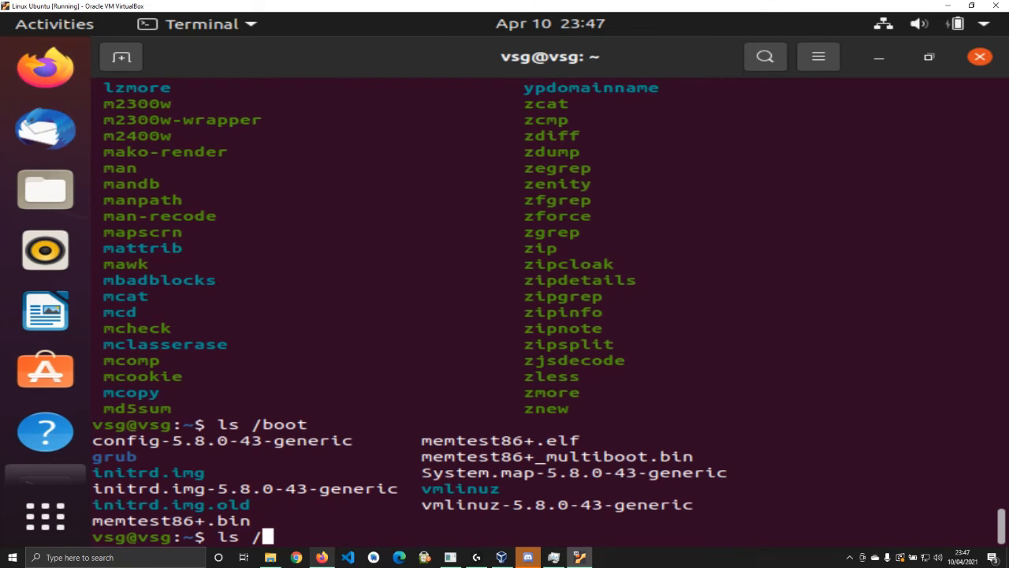
{"action": "key", "text": "Return"}
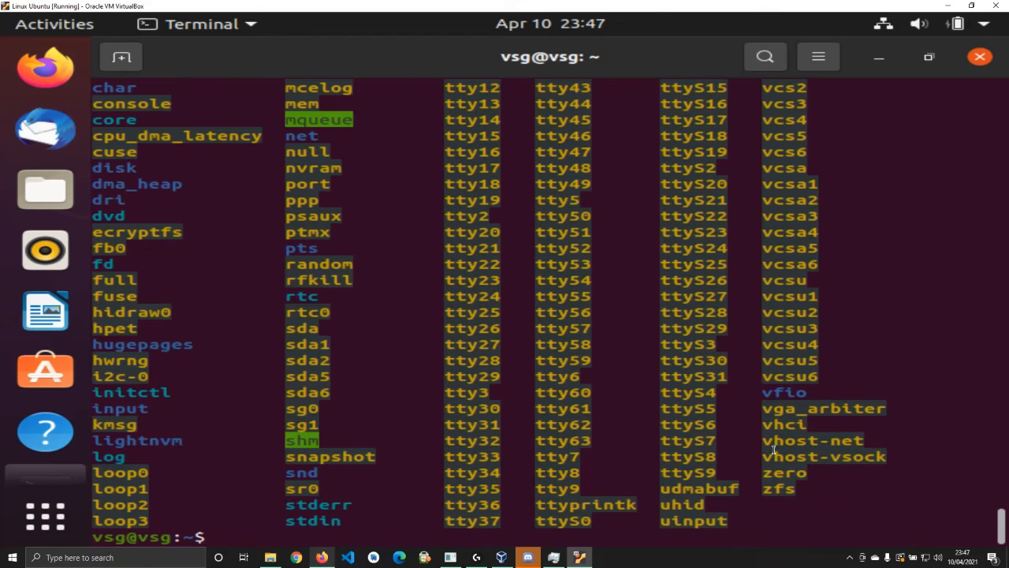
{"action": "left_click_drag", "start_coordinate": [1007, 502], "coordinate": [1007, 515]}
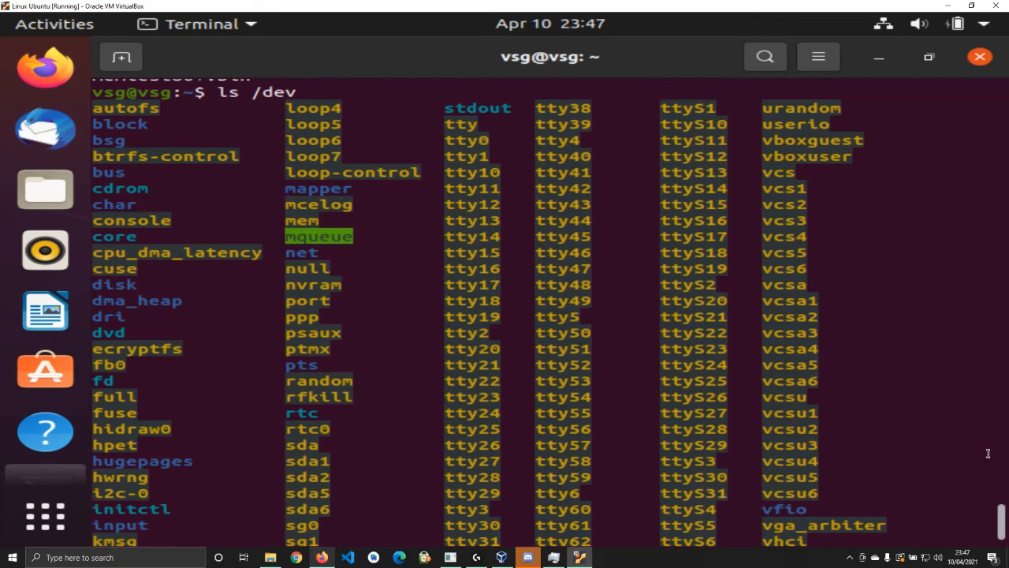
{"action": "scroll", "coordinate": [989, 453], "scroll_direction": "down", "scroll_amount": 3}
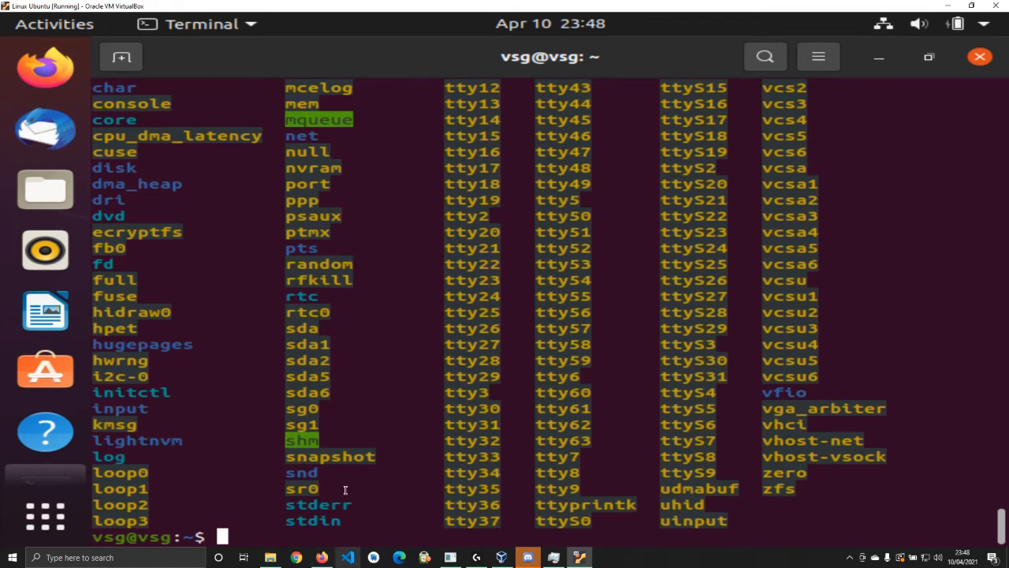
List /etc and scroll through its output
{"action": "type", "text": "ls /etc"}
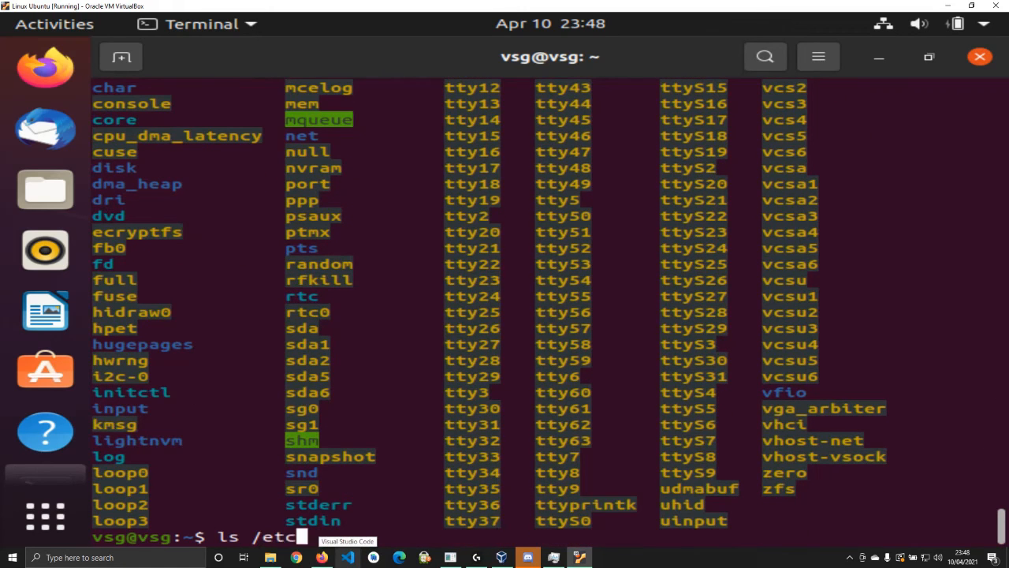
{"action": "key", "text": "Return"}
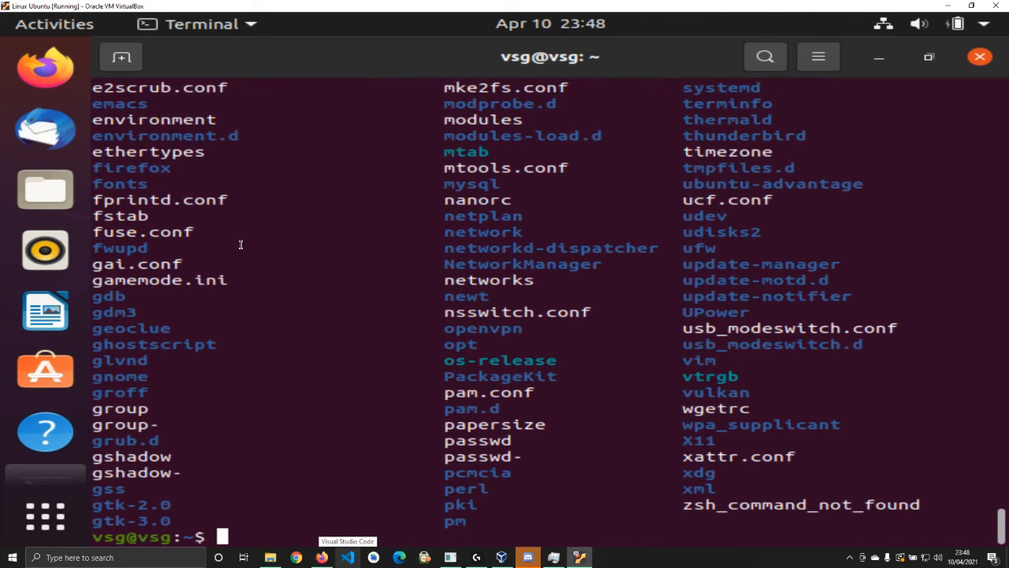
{"action": "scroll", "coordinate": [1001, 527], "scroll_direction": "up", "scroll_amount": 1}
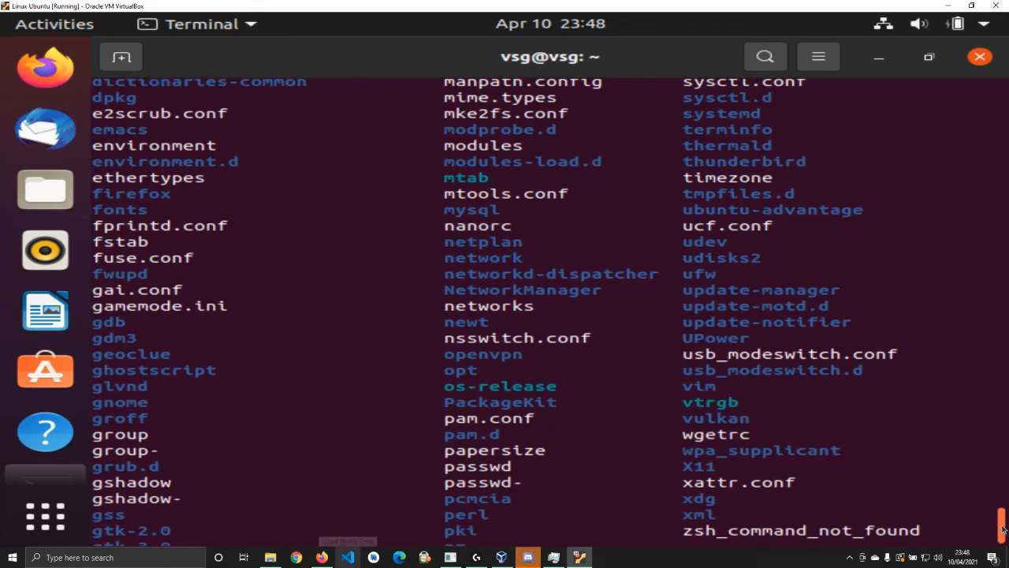
{"action": "scroll", "coordinate": [1001, 527], "scroll_direction": "up", "scroll_amount": 5}
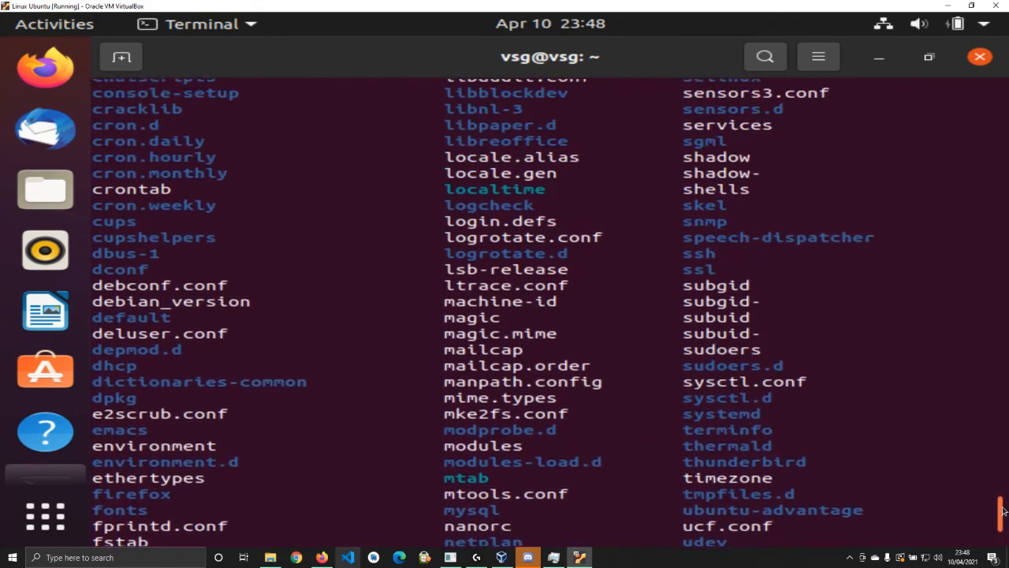
{"action": "scroll", "coordinate": [1003, 503], "scroll_direction": "up", "scroll_amount": 4}
{"action": "scroll", "coordinate": [1003, 509], "scroll_direction": "down", "scroll_amount": 6}
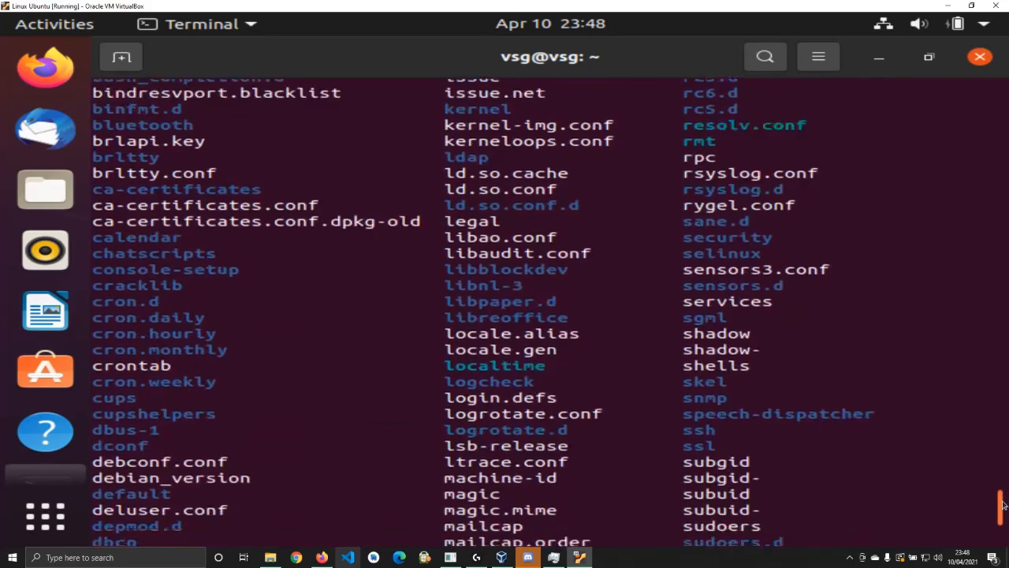
{"action": "scroll", "coordinate": [1001, 515], "scroll_direction": "down", "scroll_amount": 4}
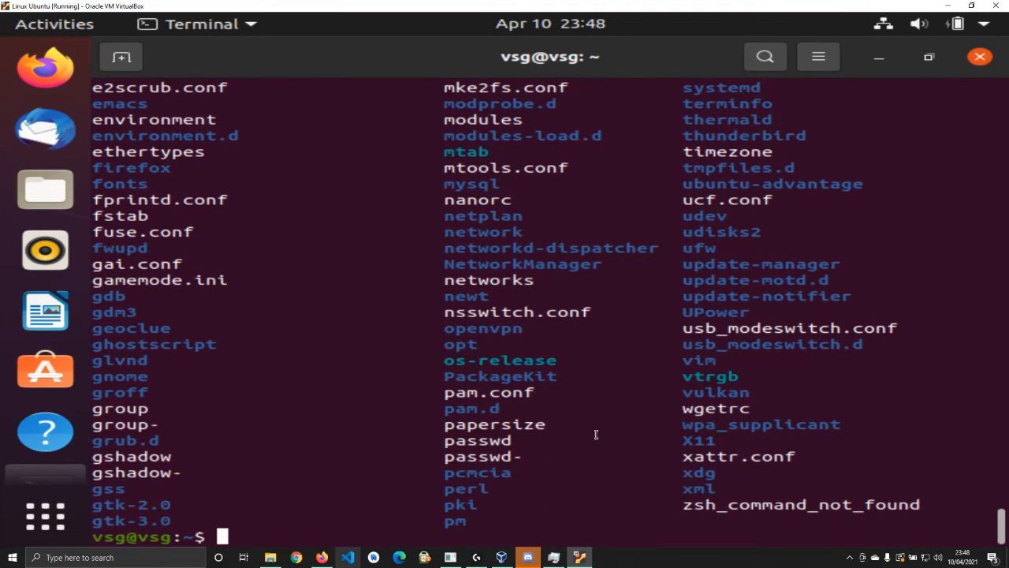
{"action": "key", "text": "XF86AudioMicMute"}
List /home, then clear the screen and list /home again
{"action": "type", "text": "ls /home"}
{"action": "key", "text": "Return"}
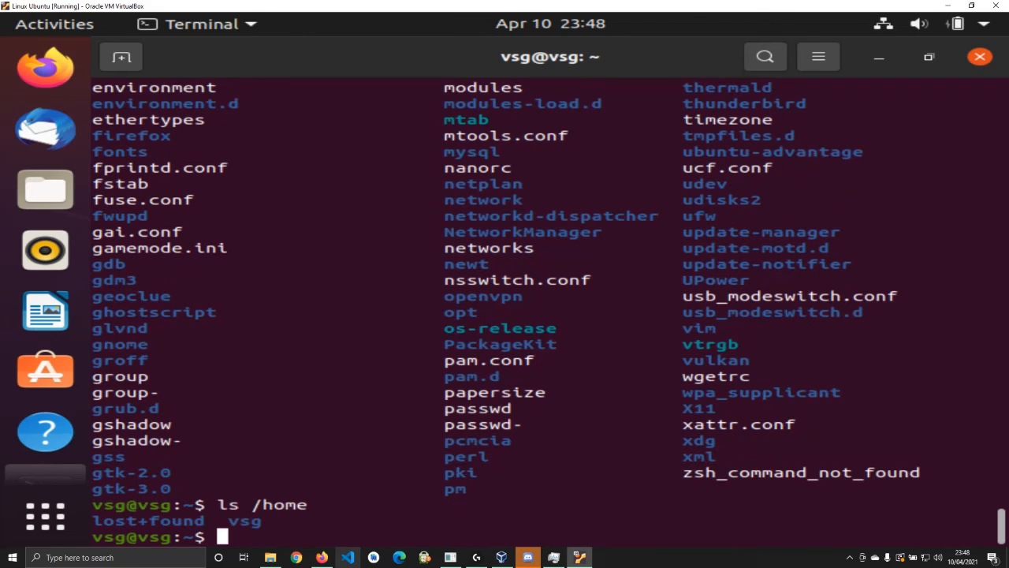
{"action": "type", "text": "clear"}
{"action": "key", "text": "Return"}
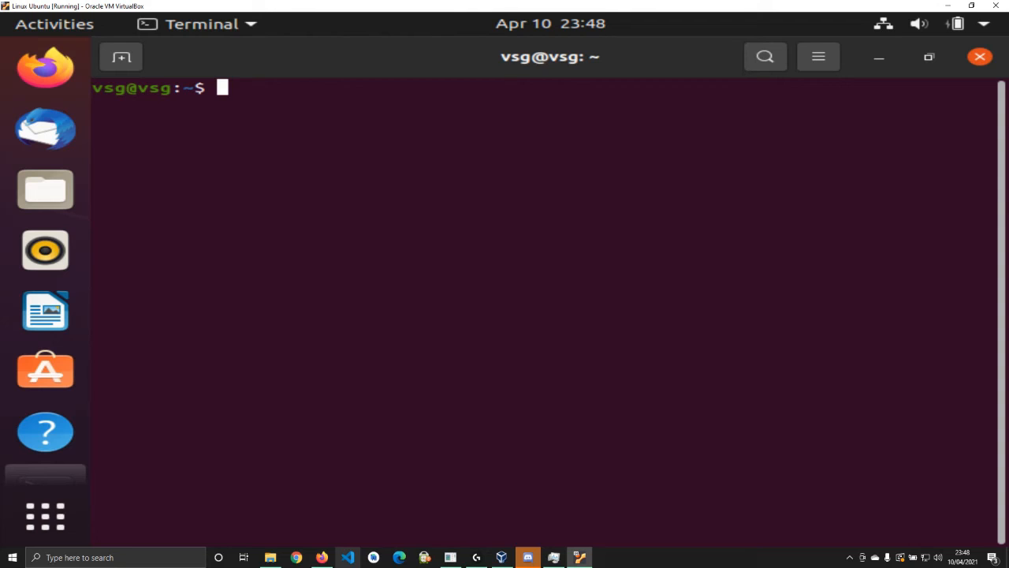
{"action": "type", "text": "ls /home"}
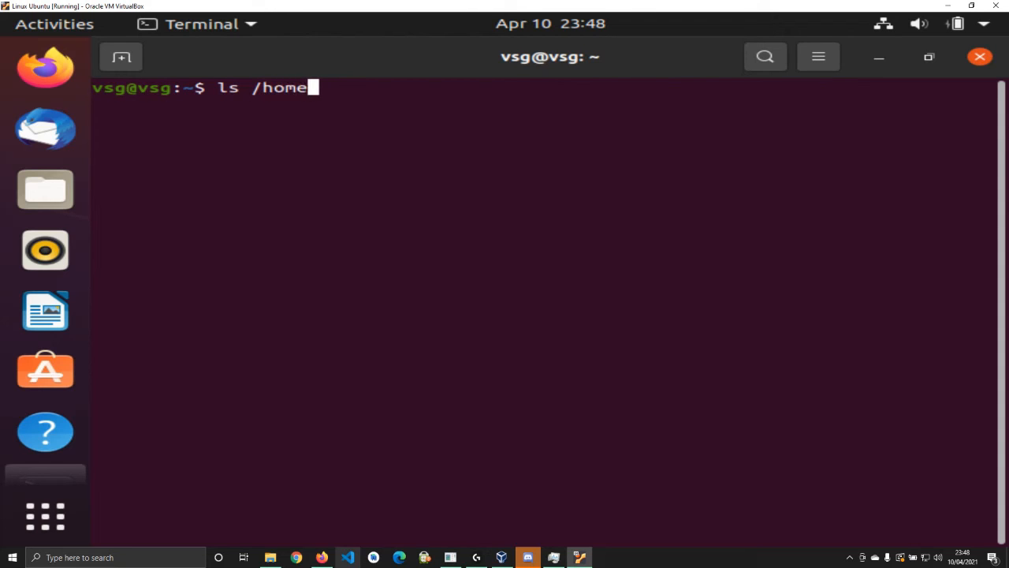
{"action": "key", "text": "Return"}
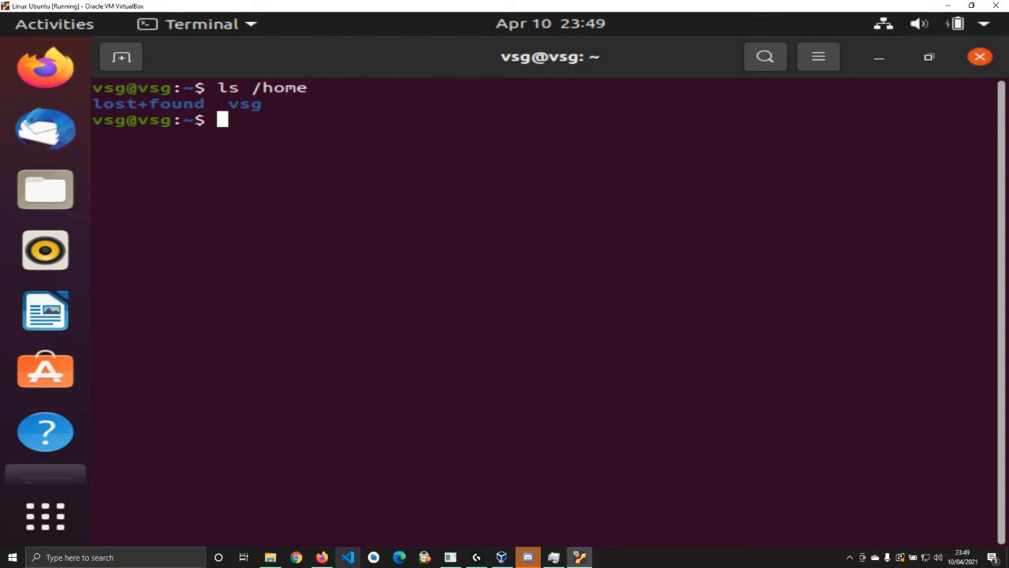
Clear the terminal, list /lib and scroll through the results
{"action": "type", "text": "clear"}
{"action": "key", "text": "Return"}
{"action": "type", "text": "ls /lib"}
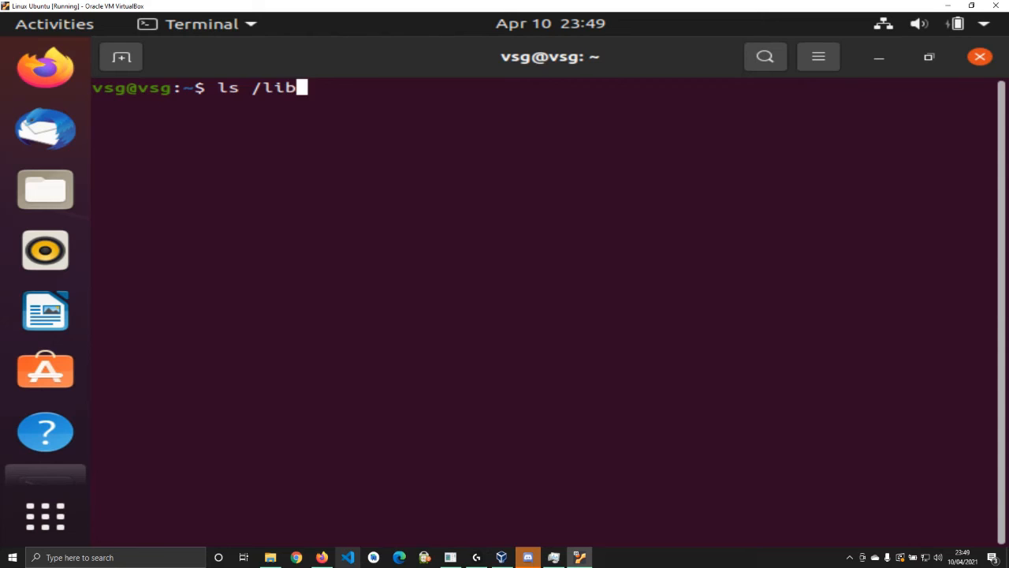
{"action": "key", "text": "Return"}
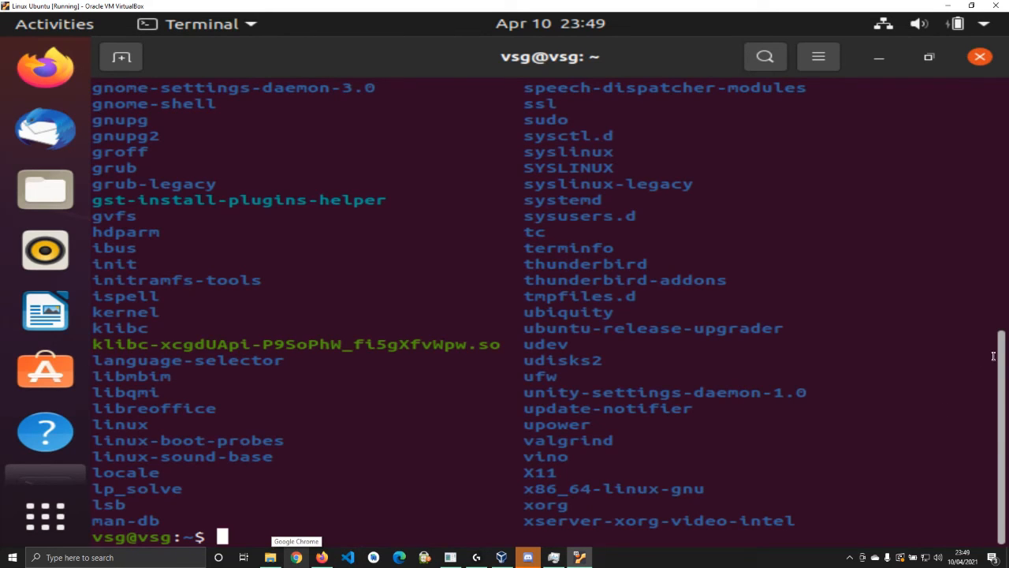
{"action": "scroll", "coordinate": [986, 264], "scroll_direction": "up", "scroll_amount": 5}
{"action": "scroll", "coordinate": [985, 264], "scroll_direction": "up", "scroll_amount": 6}
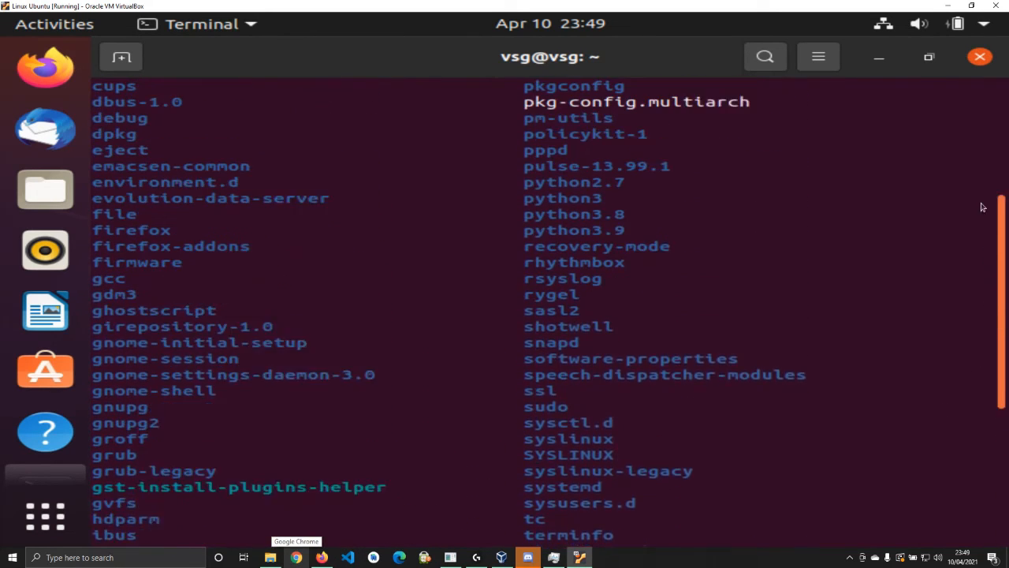
{"action": "left_click_drag", "start_coordinate": [1006, 154], "coordinate": [994, 397]}
Clear the /lib output and run ls /mnt, which prints nothing
{"action": "type", "text": "clear"}
{"action": "key", "text": "Return"}
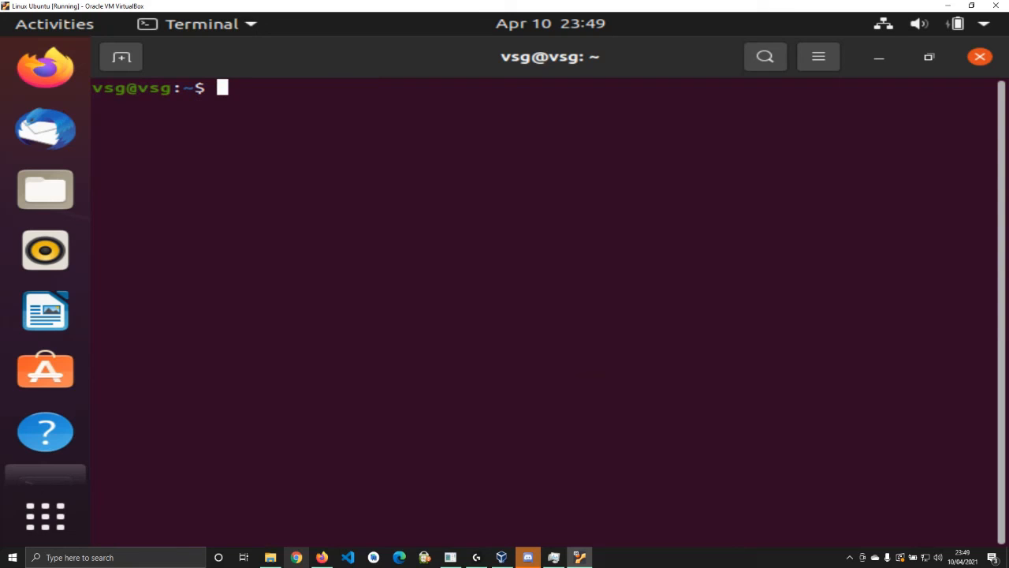
{"action": "type", "text": "ls /mnt"}
{"action": "key", "text": "Return"}
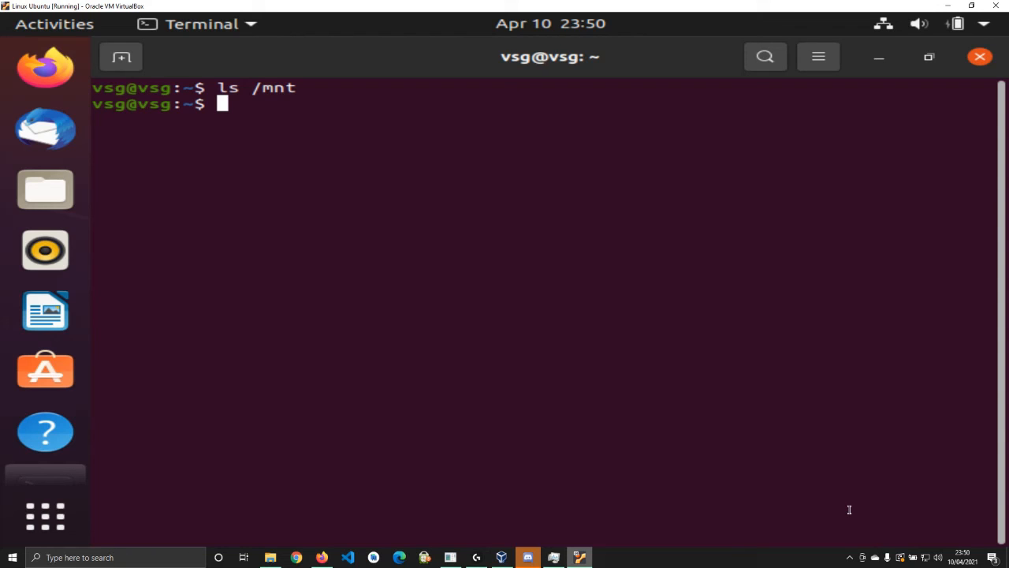
Clear the terminal and list the /media directory
{"action": "type", "text": "clear"}
{"action": "key", "text": "Return"}
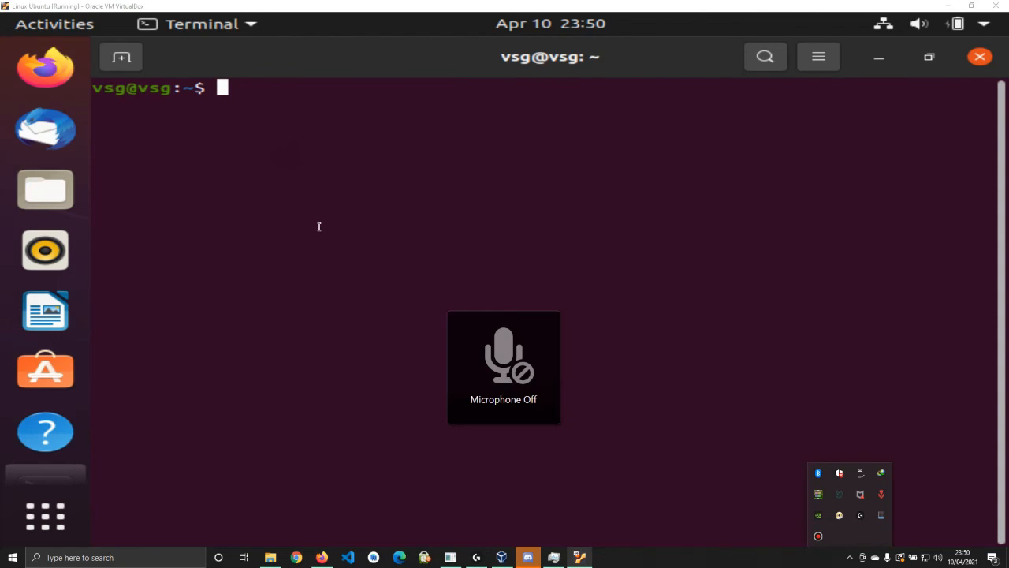
{"action": "left_click", "coordinate": [318, 227]}
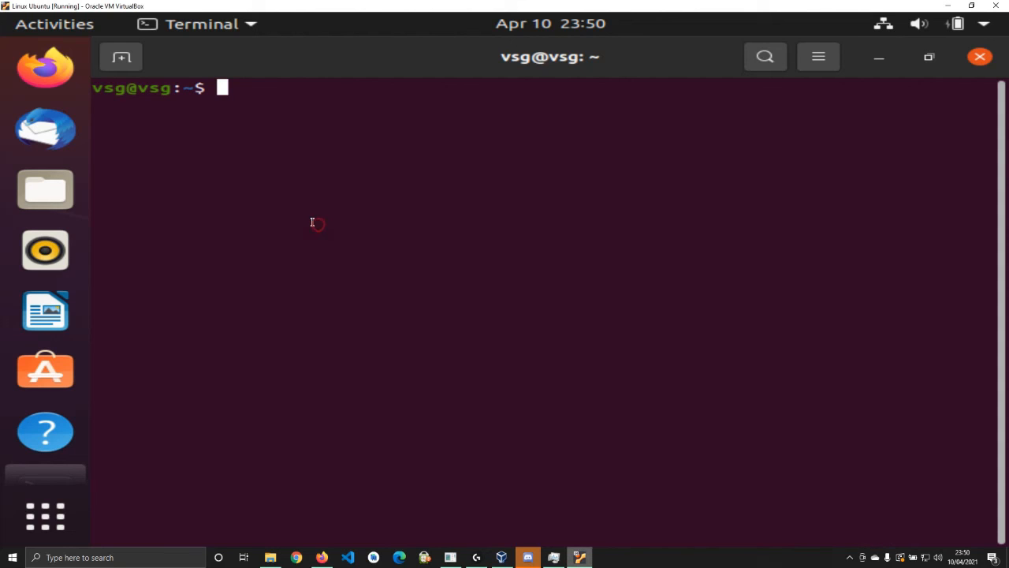
{"action": "type", "text": "ls /meadi"}
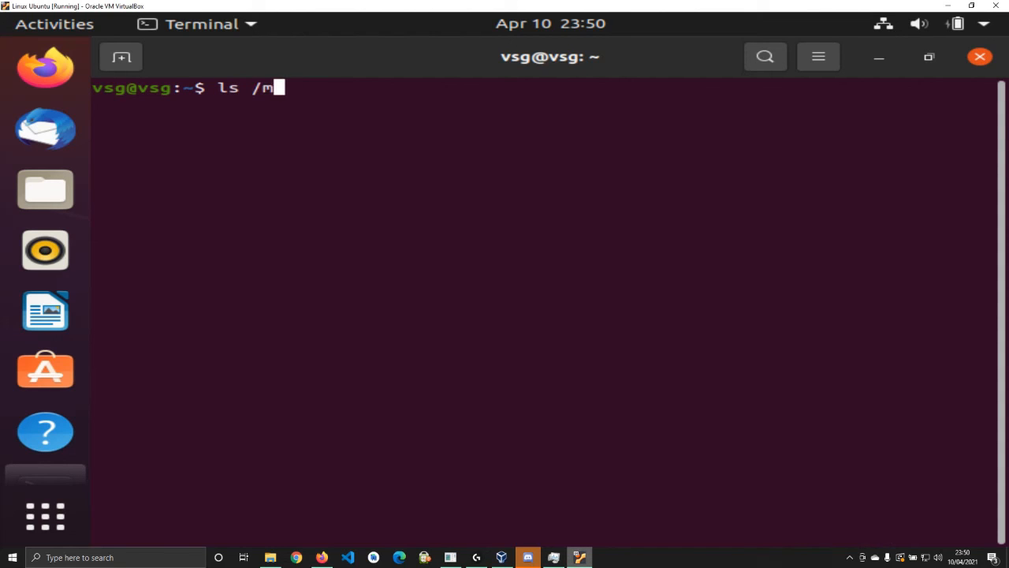
{"action": "key", "text": "BackSpace"}
{"action": "key", "text": "BackSpace"}
{"action": "key", "text": "BackSpace"}
{"action": "type", "text": "dia"}
{"action": "key", "text": "Return"}
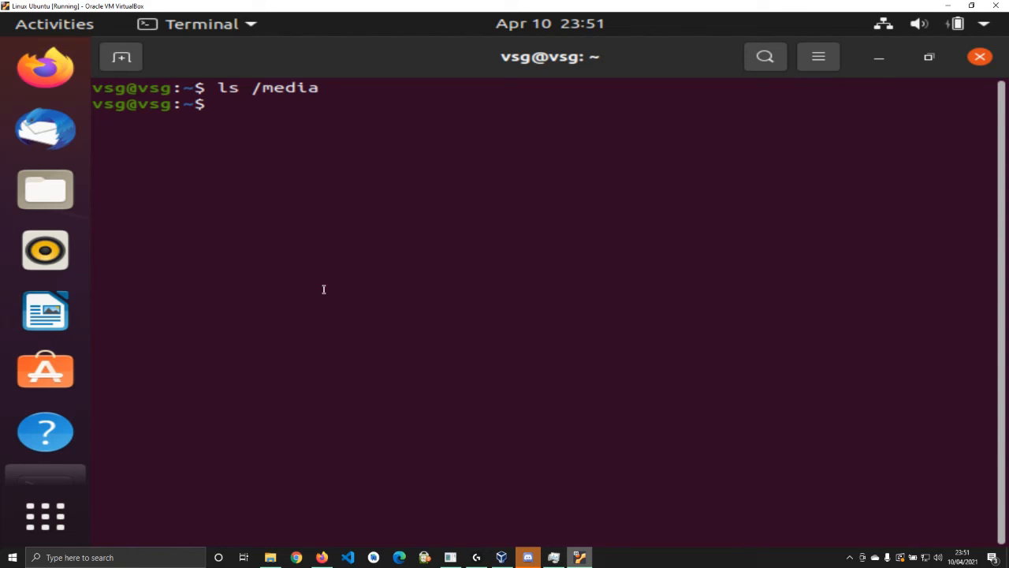
Clear the screen and list /opt, which is empty
{"action": "type", "text": "l"}
{"action": "key", "text": "BackSpace"}
{"action": "type", "text": "clear"}
{"action": "key", "text": "Return"}
{"action": "type", "text": "ls /opt"}
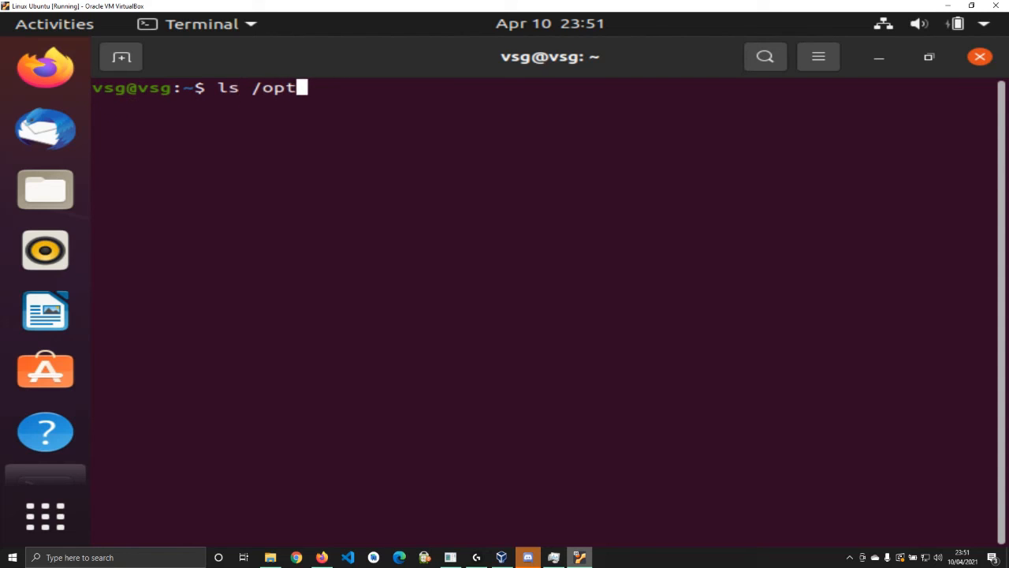
{"action": "key", "text": "Return"}
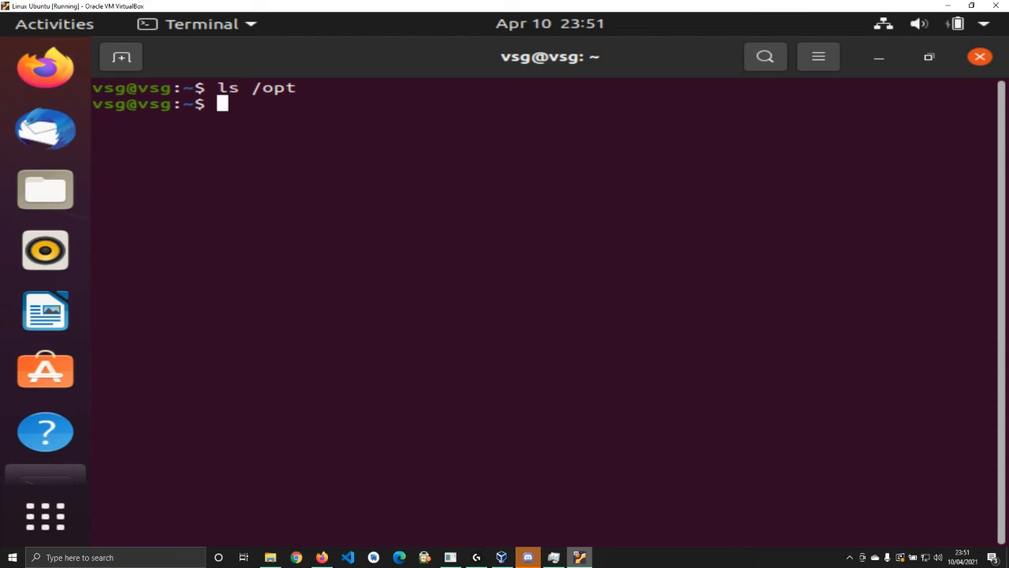
Clear again and rerun ls /opt on a fresh screen
{"action": "type", "text": "clear"}
{"action": "key", "text": "Return"}
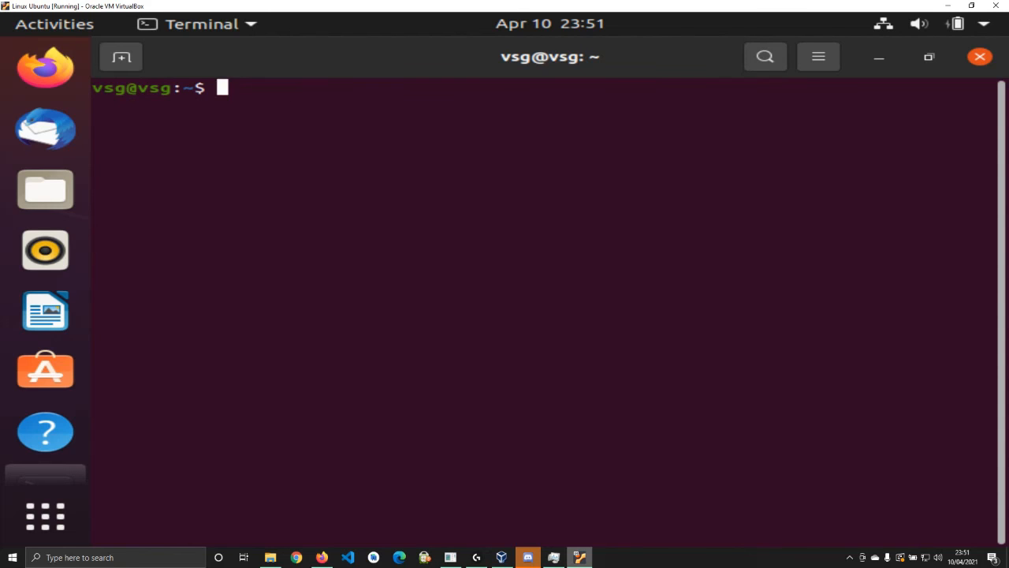
{"action": "type", "text": "ls /opt"}
{"action": "key", "text": "Return"}
{"action": "key", "text": "Up"}
{"action": "key", "text": "Down"}
Clear the terminal, list /proc and scroll through its entries
{"action": "type", "text": "clear"}
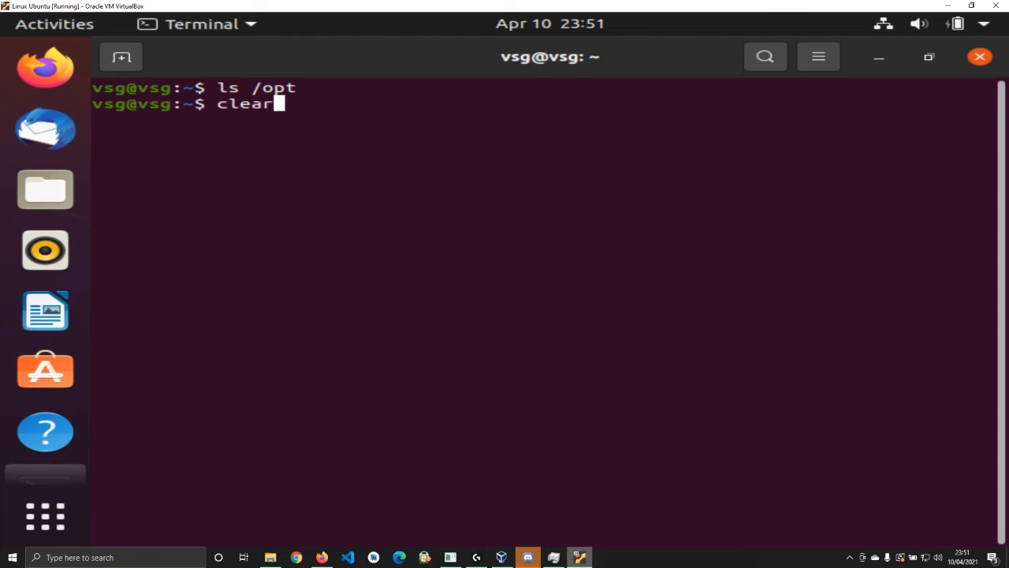
{"action": "key", "text": "Return"}
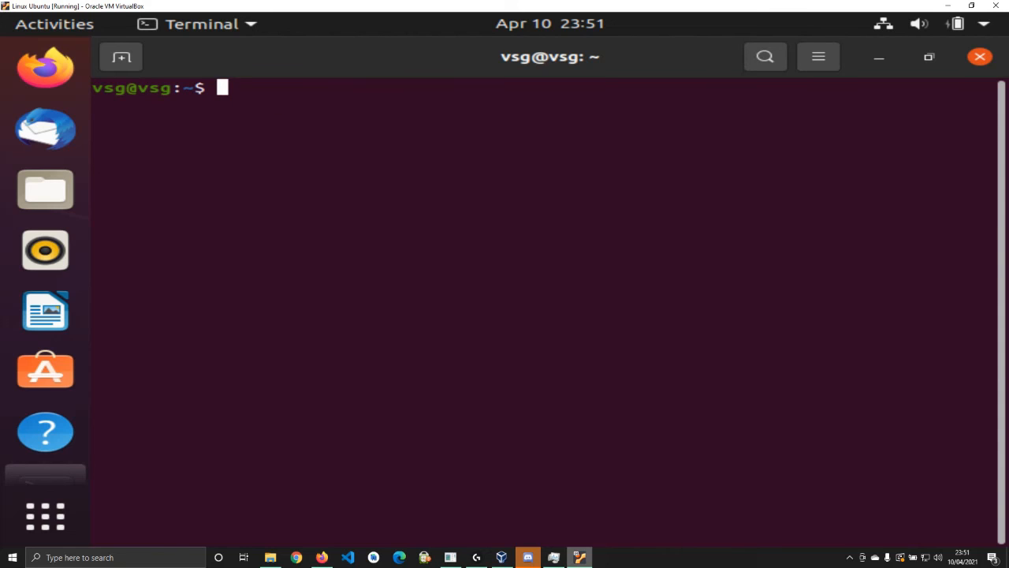
{"action": "type", "text": "ls /proc"}
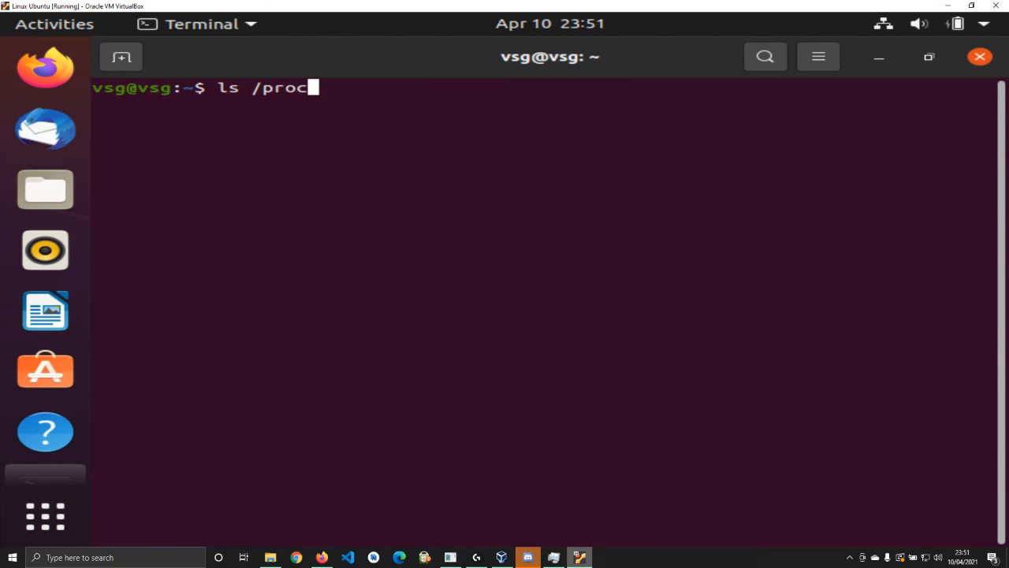
{"action": "key", "text": "Return"}
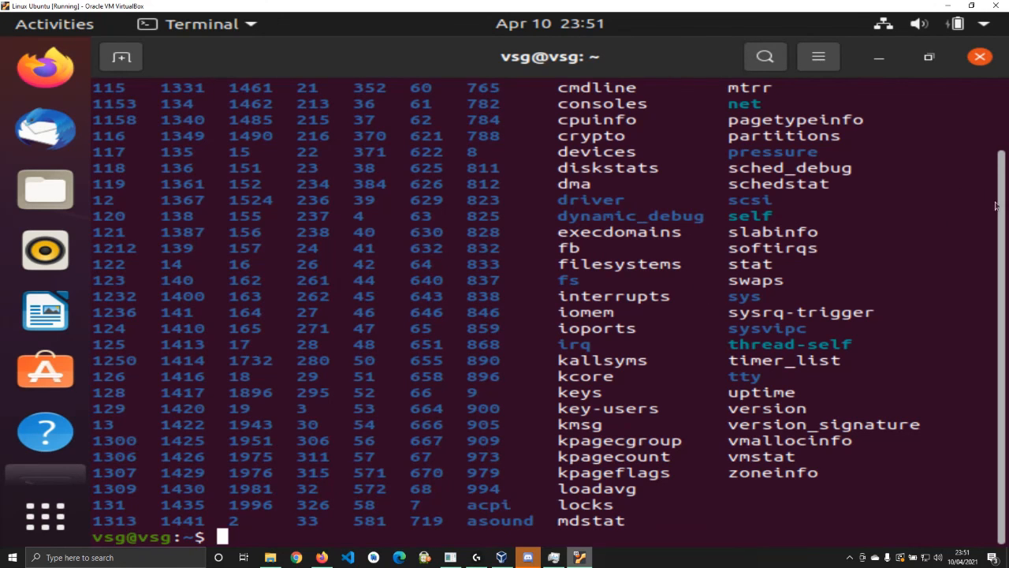
{"action": "scroll", "coordinate": [1005, 171], "scroll_direction": "up", "scroll_amount": 2}
{"action": "scroll", "coordinate": [1006, 171], "scroll_direction": "up", "scroll_amount": 2}
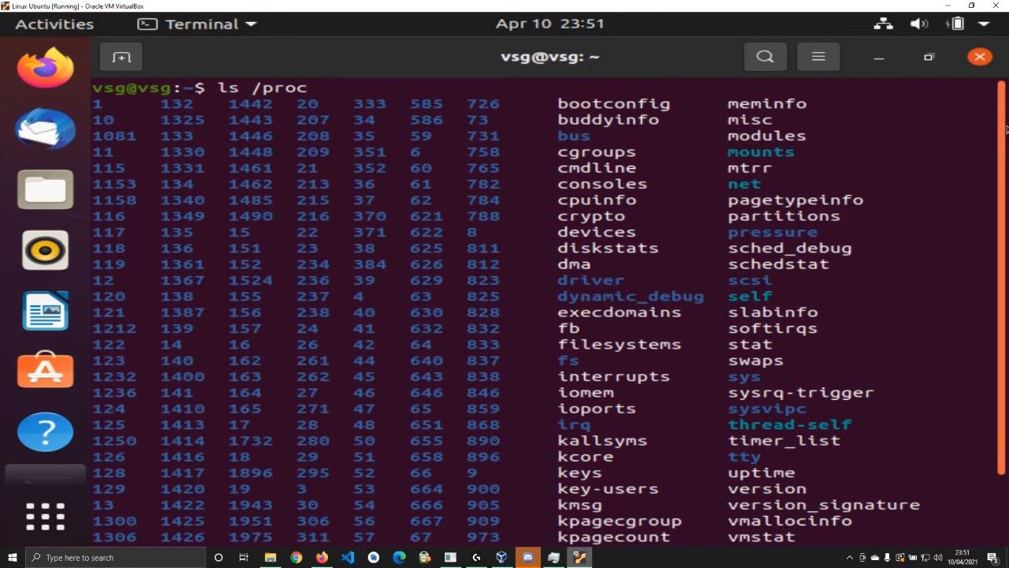
{"action": "scroll", "coordinate": [1005, 134], "scroll_direction": "down", "scroll_amount": 4}
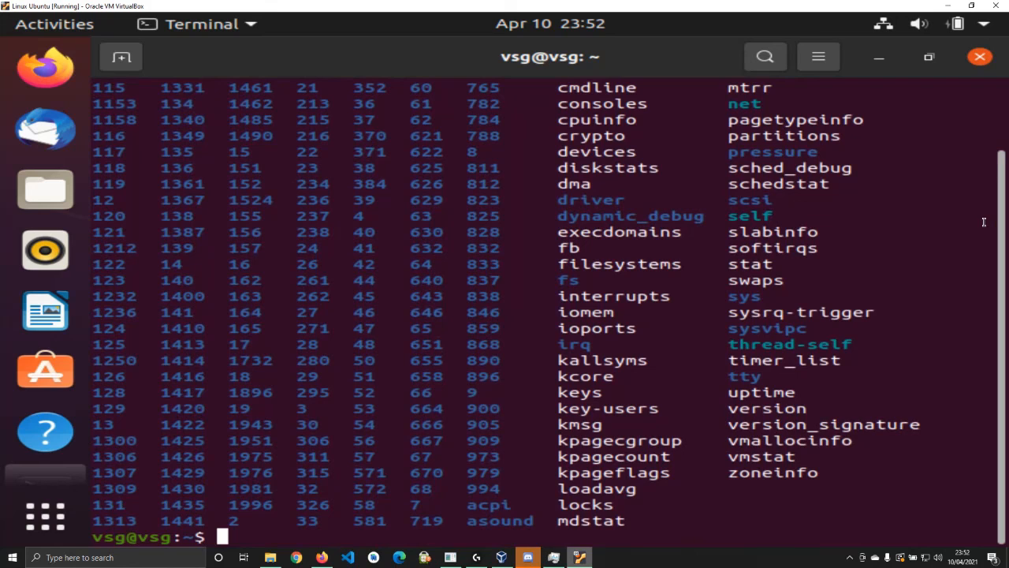
{"action": "type", "text": "clear"}
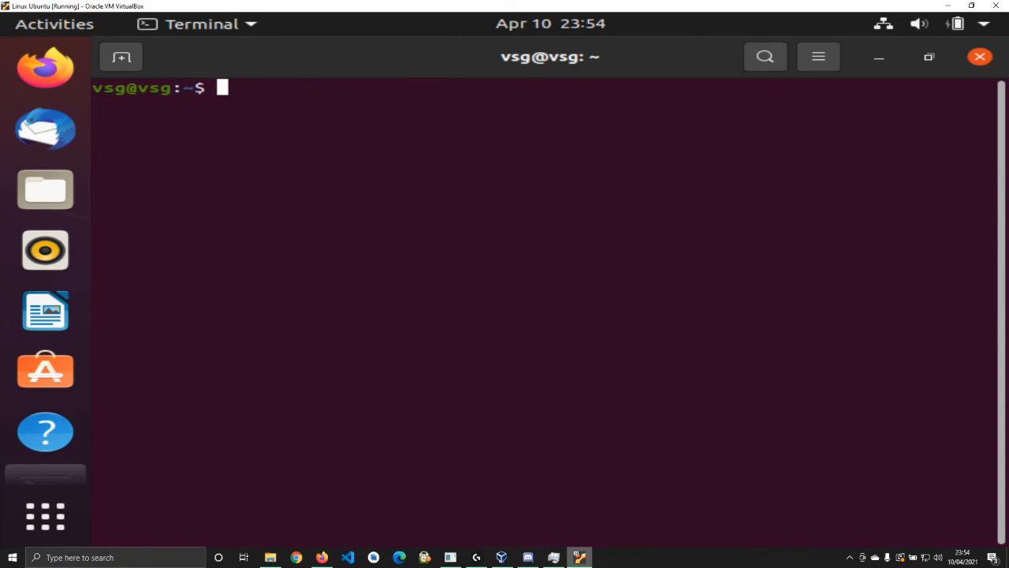
{"action": "type", "text": "ls /rro"}
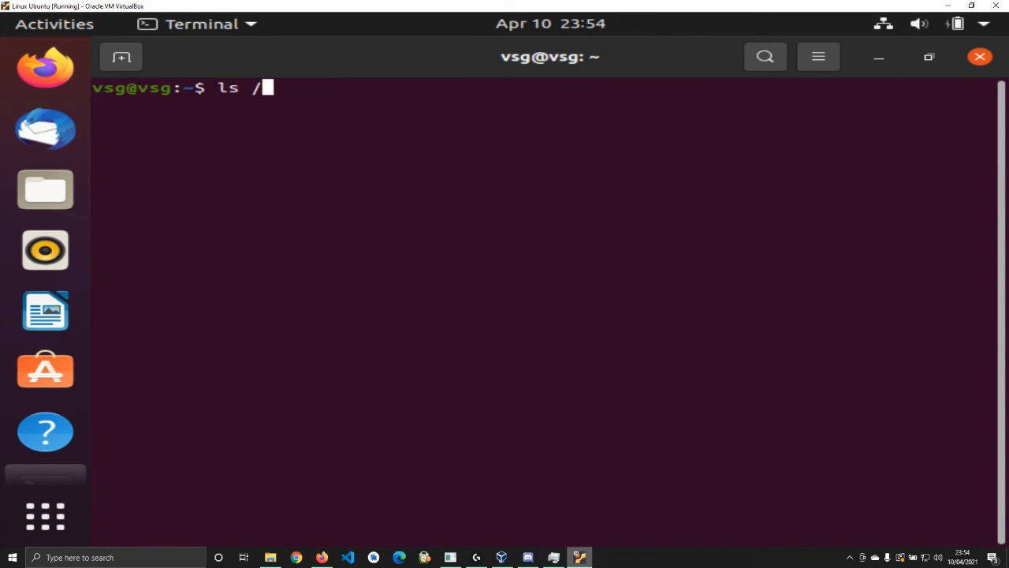
List /root, then list it with sudo and the account password, revealing snap
{"action": "key", "text": "BackSpace"}
{"action": "key", "text": "BackSpace"}
{"action": "type", "text": "oot"}
{"action": "key", "text": "Return"}
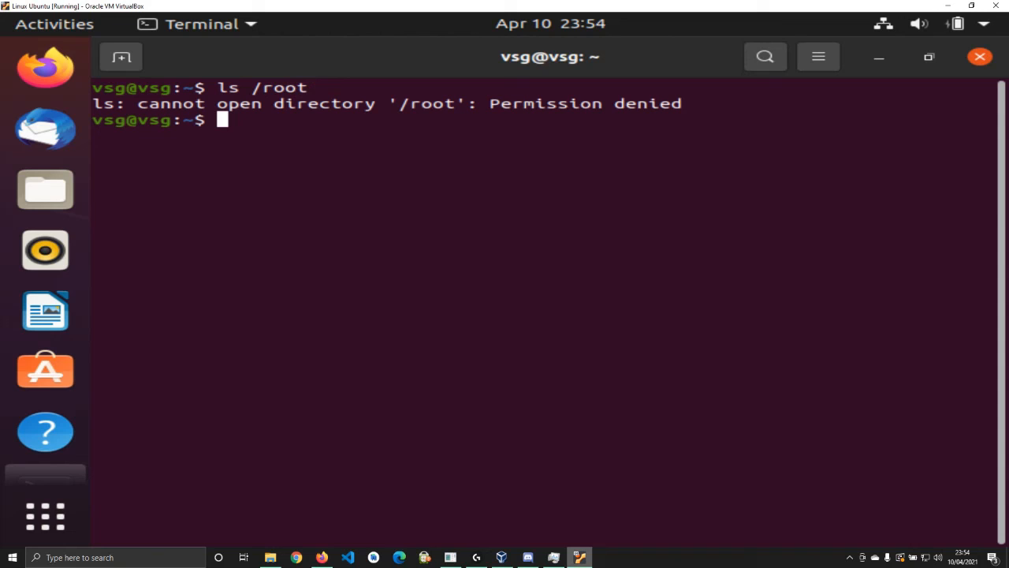
{"action": "type", "text": "sujdo"}
{"action": "key", "text": "BackSpace"}
{"action": "key", "text": "BackSpace"}
{"action": "key", "text": "BackSpace"}
{"action": "type", "text": "do ls"}
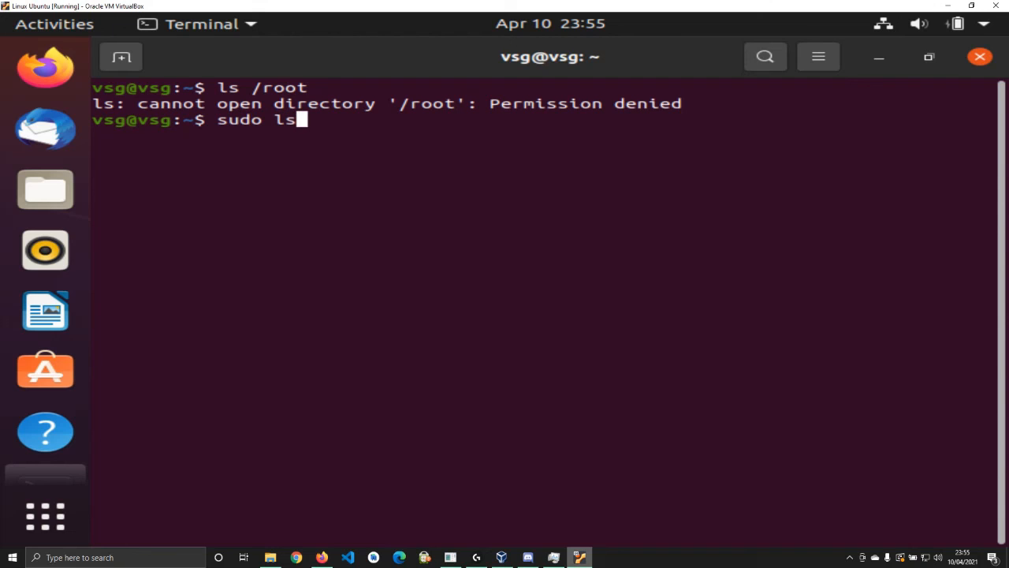
{"action": "type", "text": " /root"}
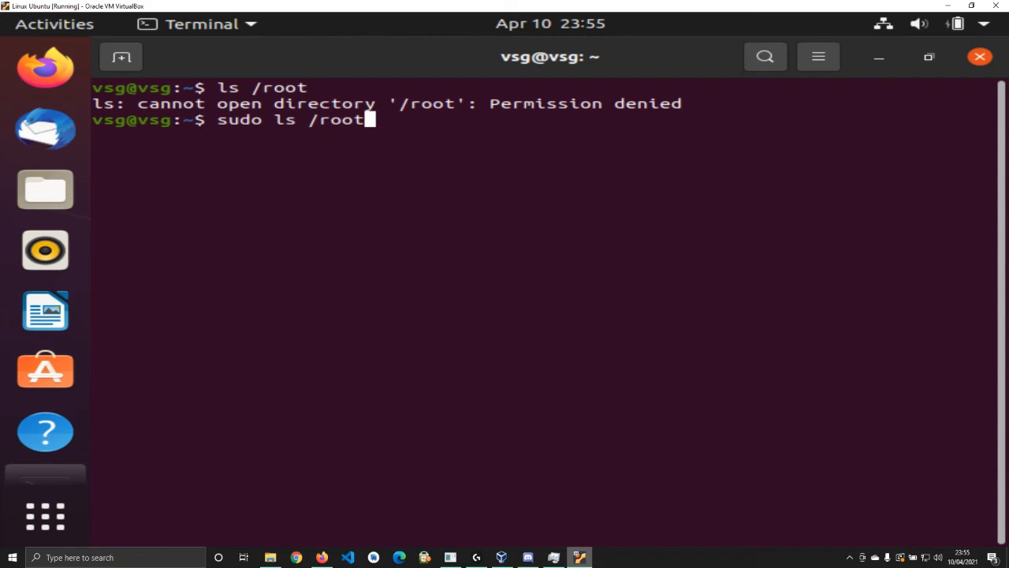
{"action": "key", "text": "Return"}
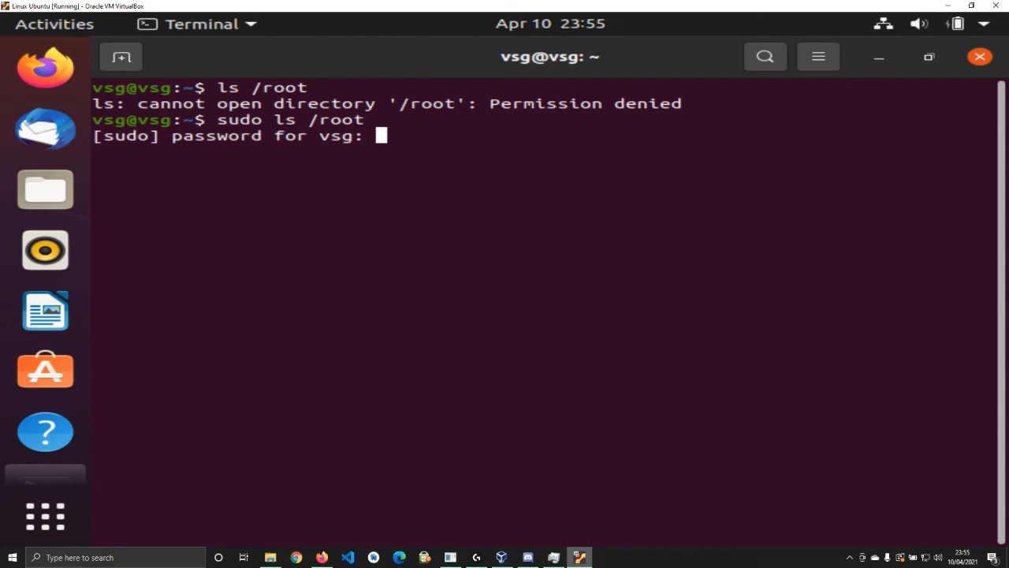
{"action": "key", "text": "Return"}
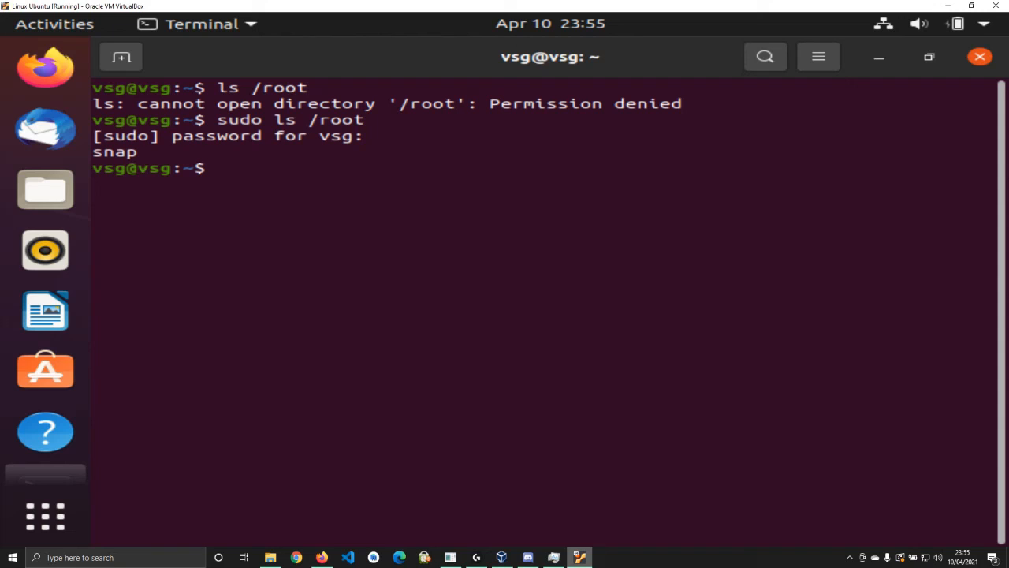
Enter a root shell with sudo su, exit it, and clear the terminal
{"action": "type", "text": "sudo su"}
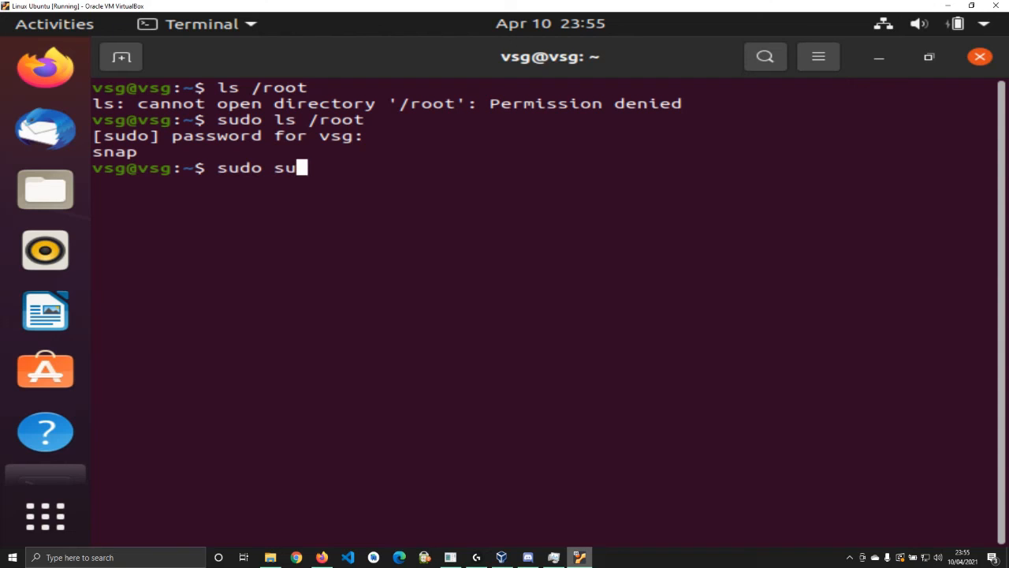
{"action": "key", "text": "Return"}
{"action": "type", "text": "exit"}
{"action": "key", "text": "Return"}
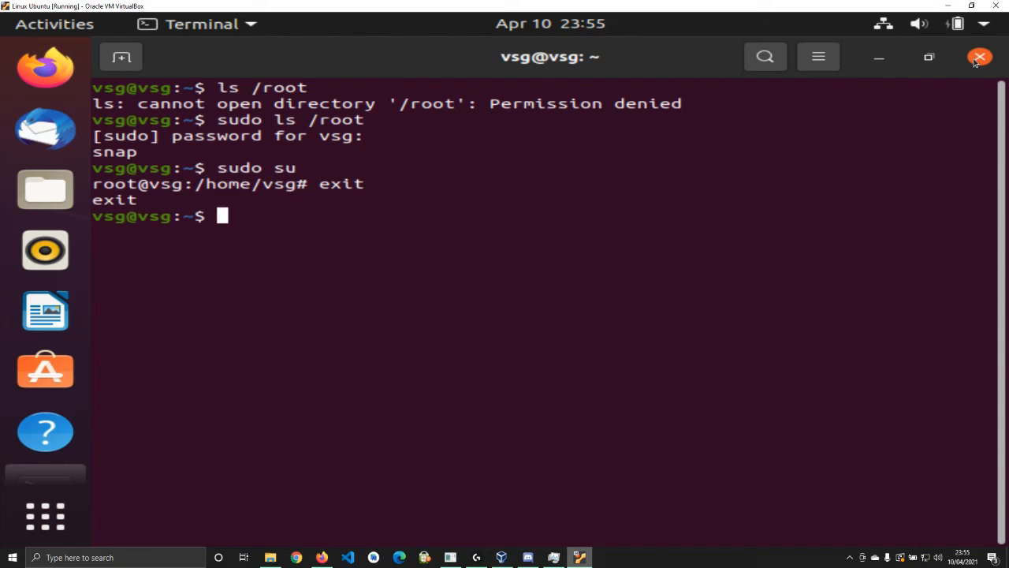
{"action": "type", "text": "clear"}
{"action": "key", "text": "Return"}
{"action": "type", "text": "ls"}
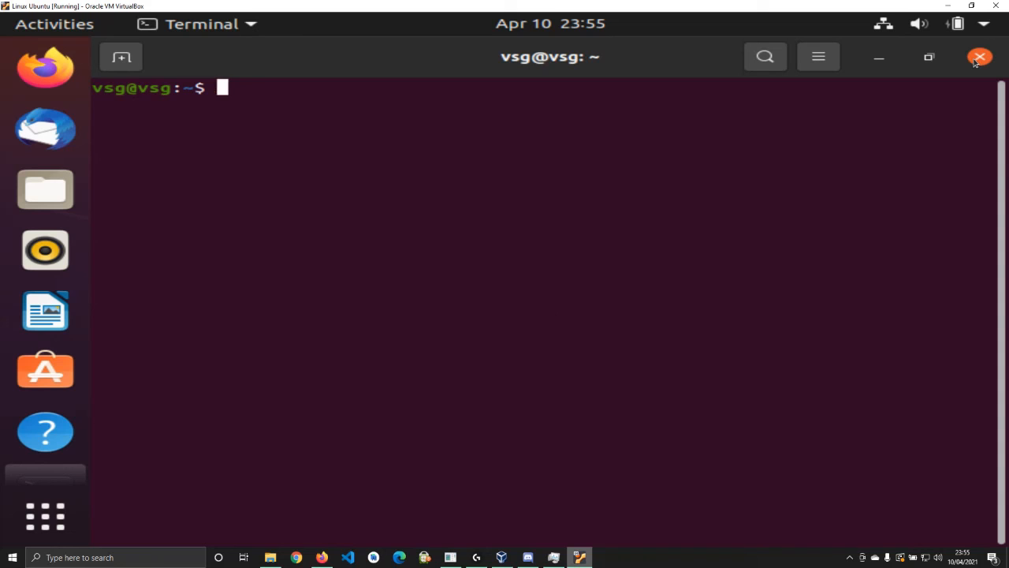
{"action": "type", "text": " /sbin"}
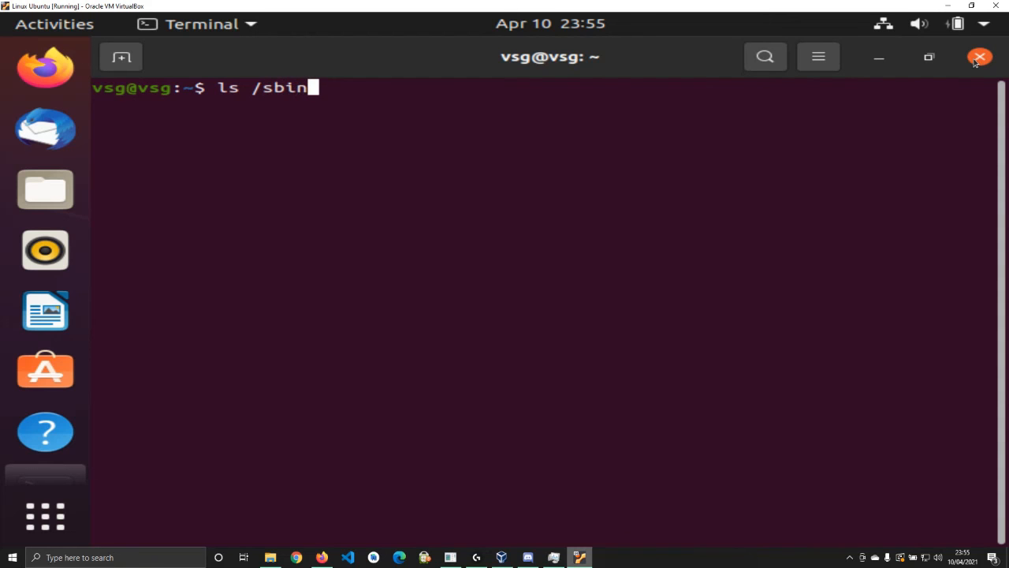
List /sbin, then clear the screen and list /tmp
{"action": "key", "text": "Return"}
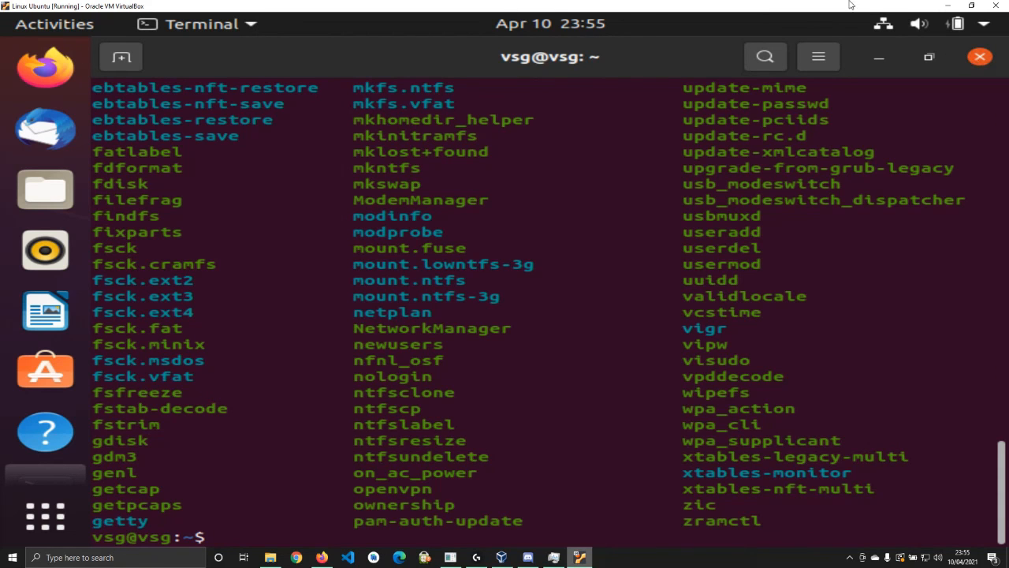
{"action": "left_click_drag", "start_coordinate": [1002, 444], "coordinate": [990, 471]}
{"action": "type", "text": "clear"}
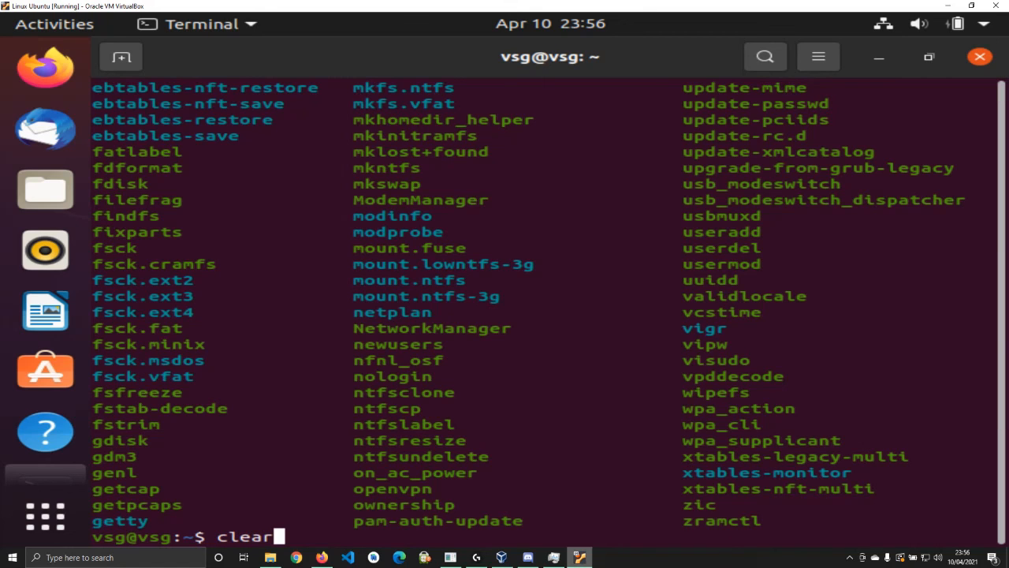
{"action": "key", "text": "Return"}
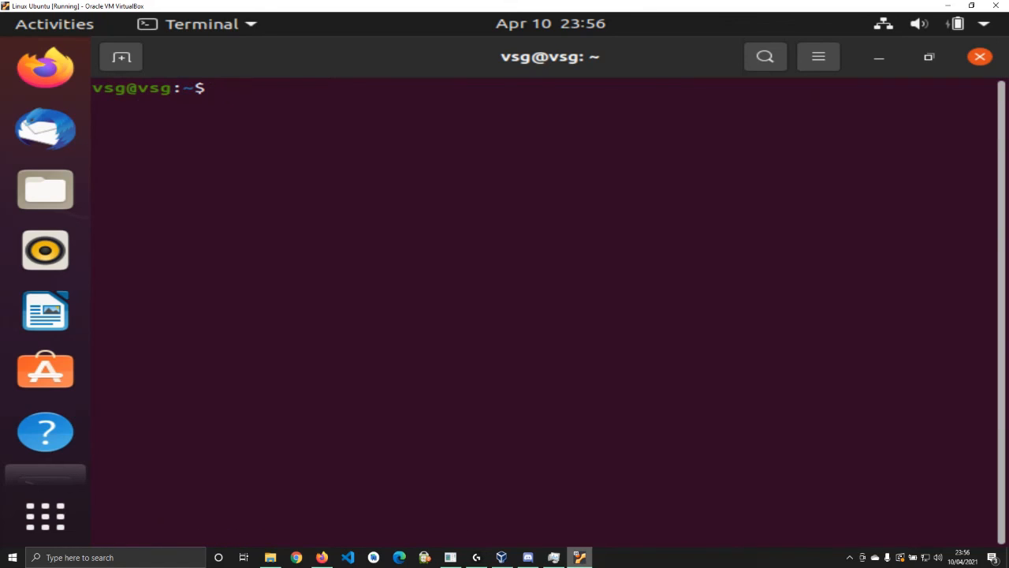
{"action": "type", "text": "ls /tmp"}
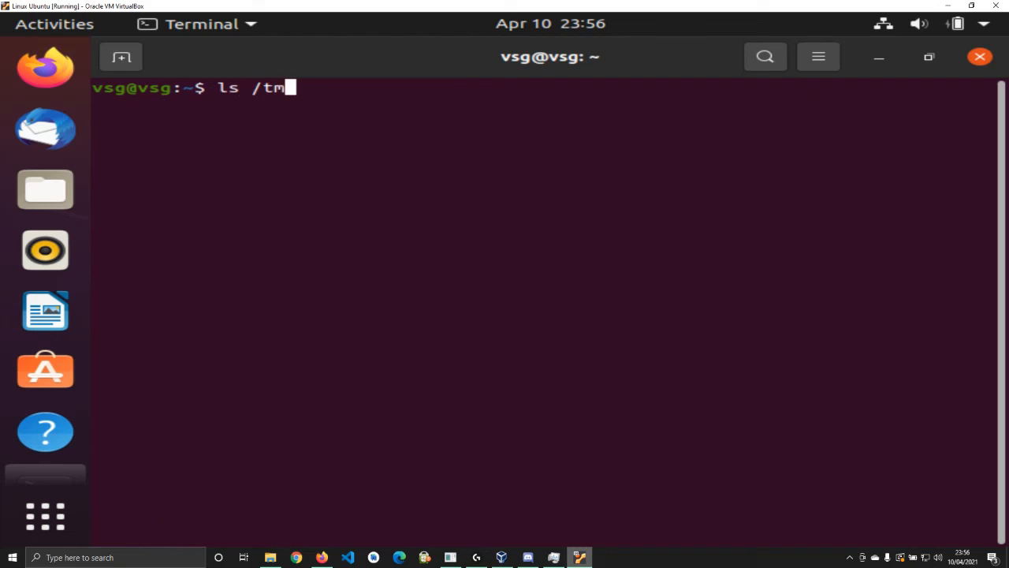
{"action": "key", "text": "Return"}
{"action": "key", "text": "XF86AudioMicMute"}
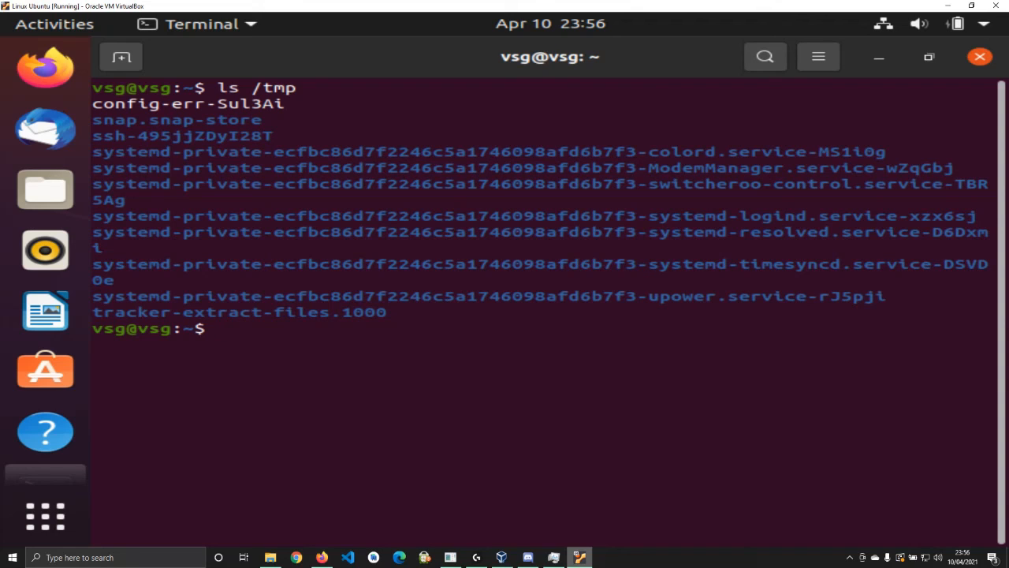
Clear and list /usr, then clear and list /var
{"action": "type", "text": "clear"}
{"action": "key", "text": "Return"}
{"action": "type", "text": "ls /usr"}
{"action": "key", "text": "Return"}
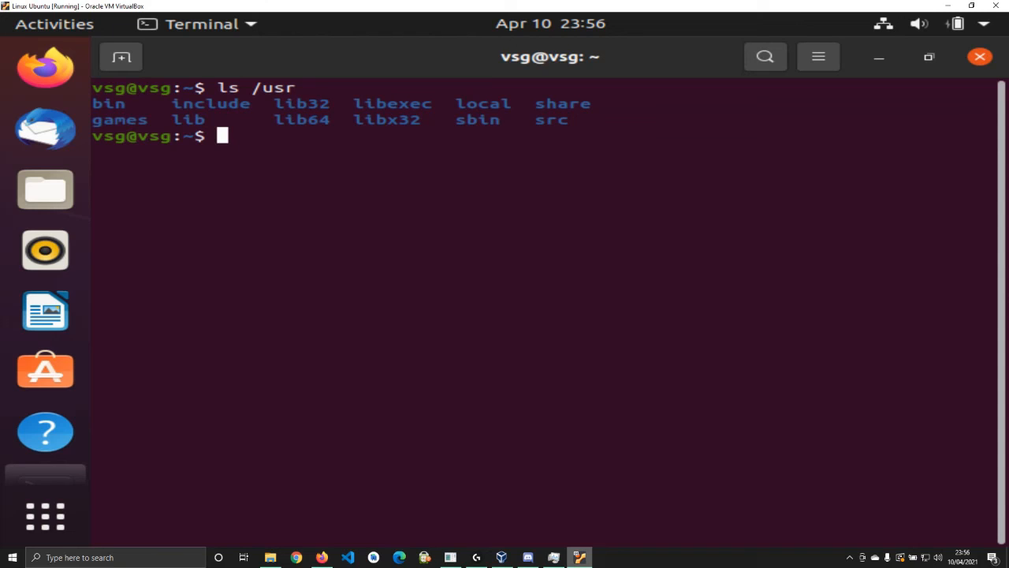
{"action": "type", "text": "clear"}
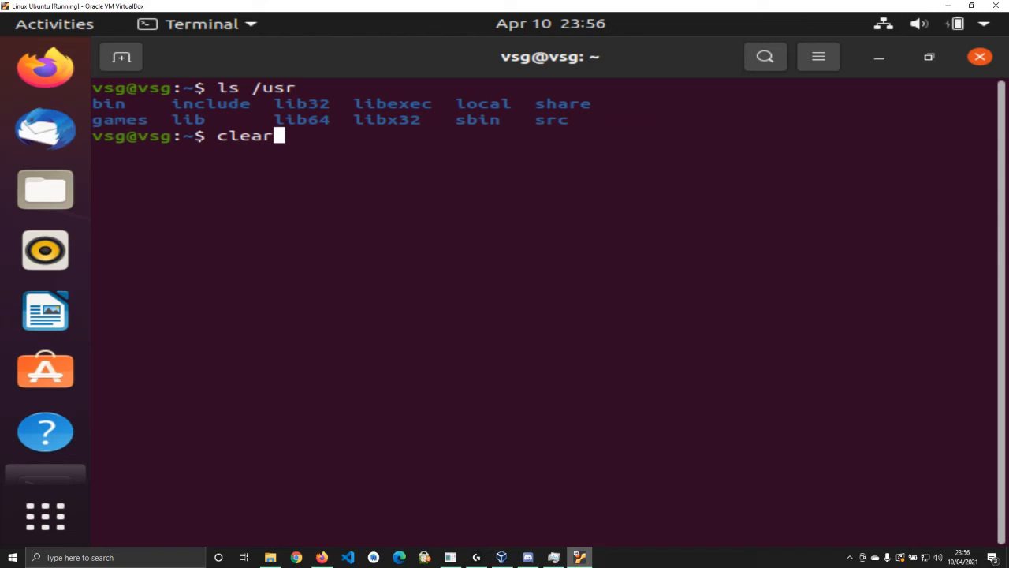
{"action": "key", "text": "Return"}
{"action": "type", "text": "ls /var"}
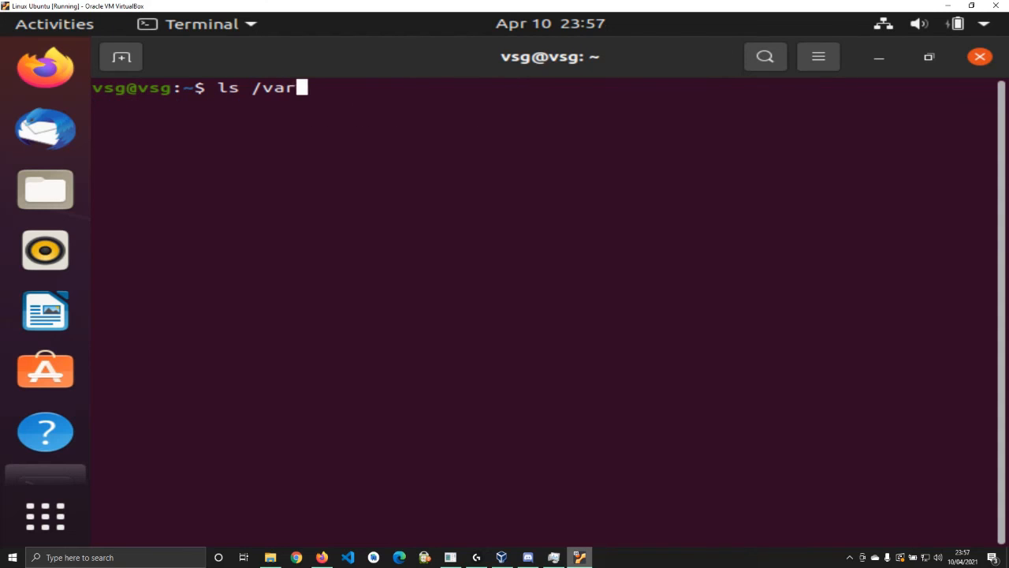
{"action": "key", "text": "Return"}
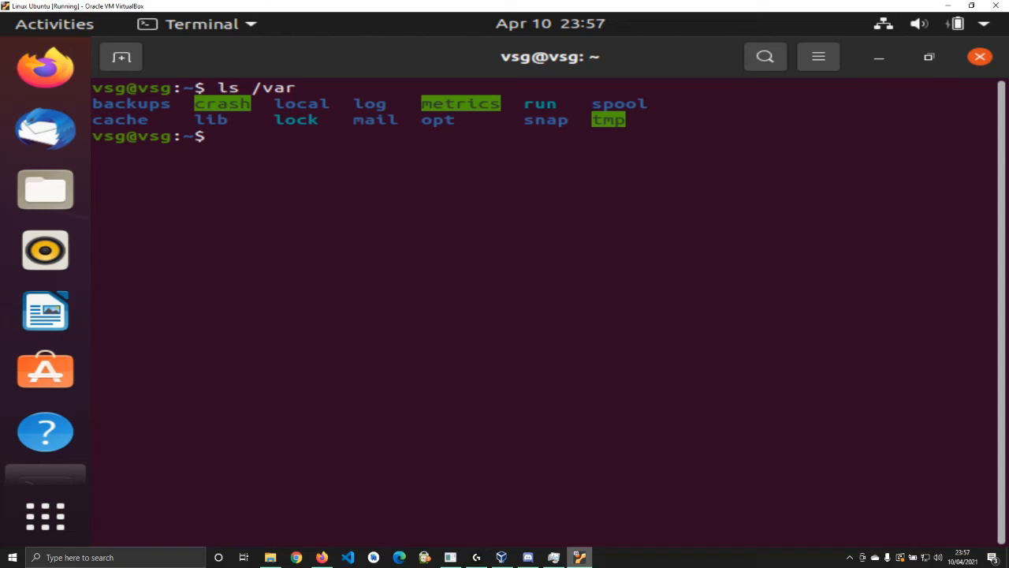
{"action": "type", "text": "clear"}
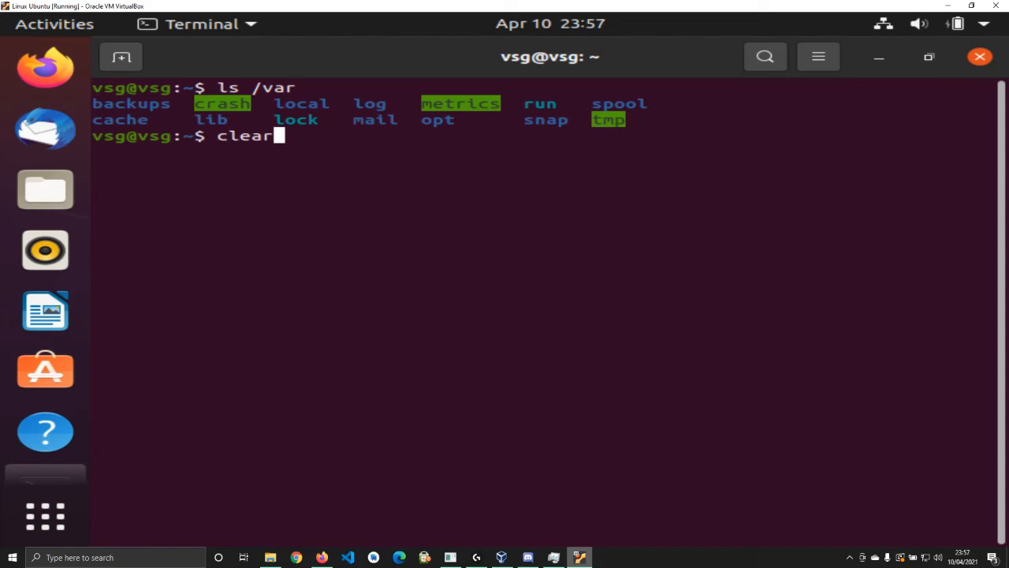